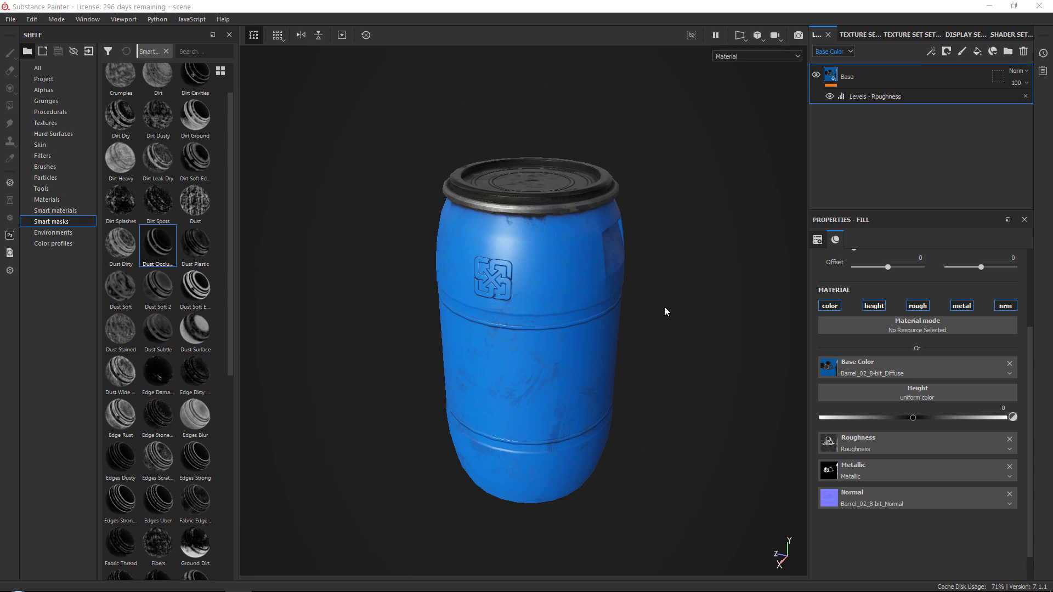
Step: Inspect the blue barrel's surface, lid and base from several angles
{"action": "left_click_drag", "start_coordinate": [608, 249], "coordinate": [582, 232], "text": "alt"}
{"action": "middle_click_drag", "start_coordinate": [582, 230], "coordinate": [587, 218], "text": "alt"}
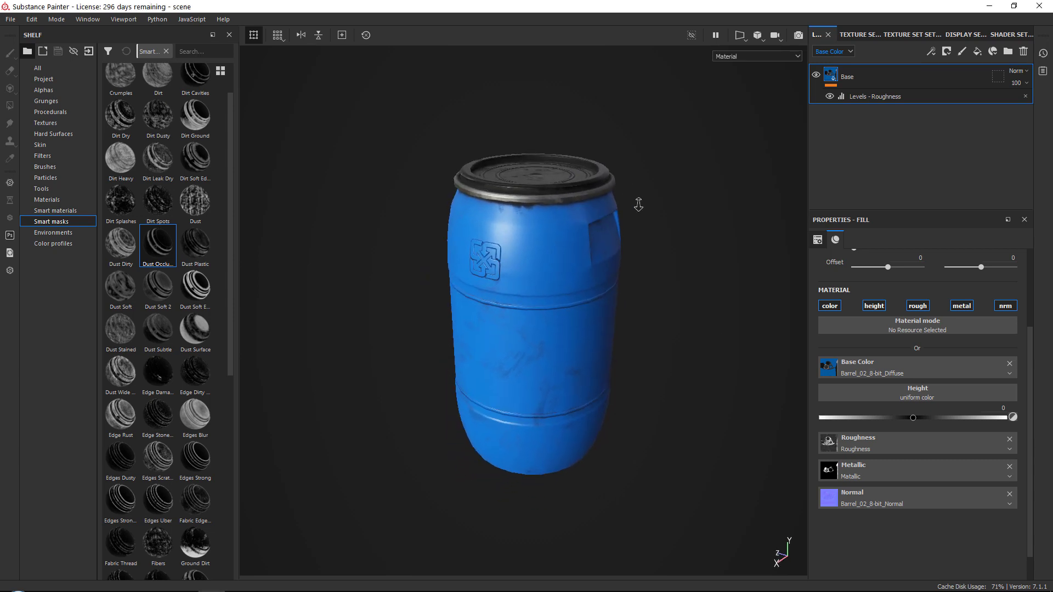
{"action": "right_click_drag", "start_coordinate": [634, 198], "coordinate": [653, 295], "text": "alt"}
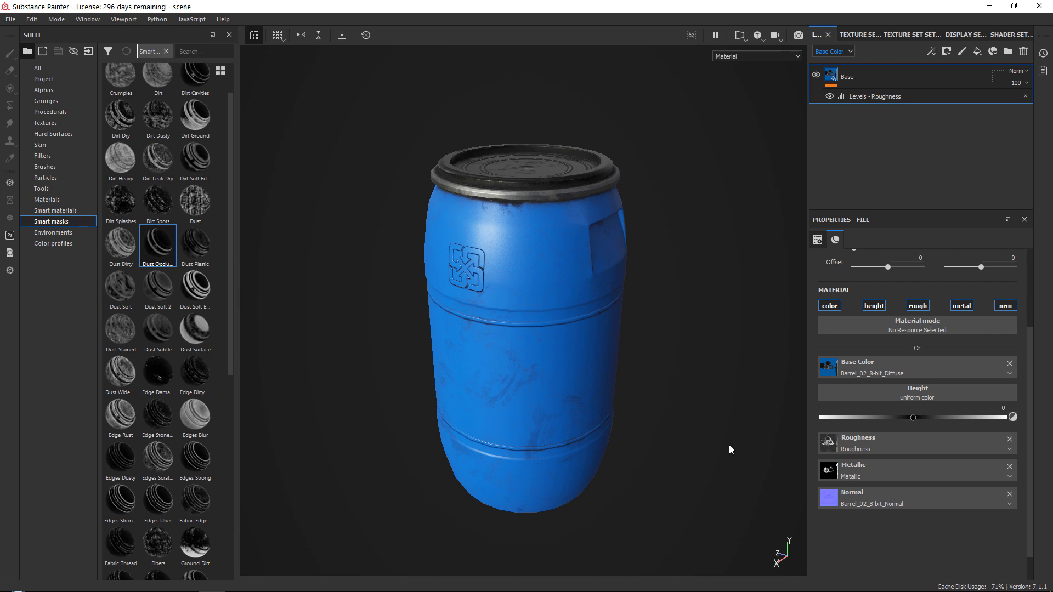
{"action": "left_click_drag", "start_coordinate": [516, 317], "coordinate": [561, 329], "text": "alt"}
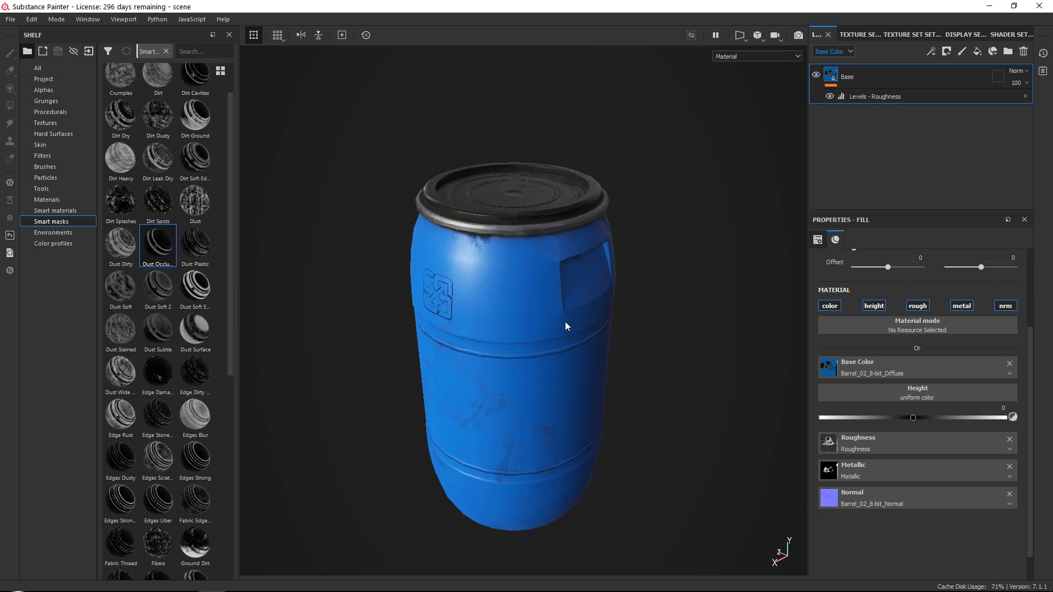
{"action": "scroll", "coordinate": [542, 297], "scroll_direction": "down", "scroll_amount": 2}
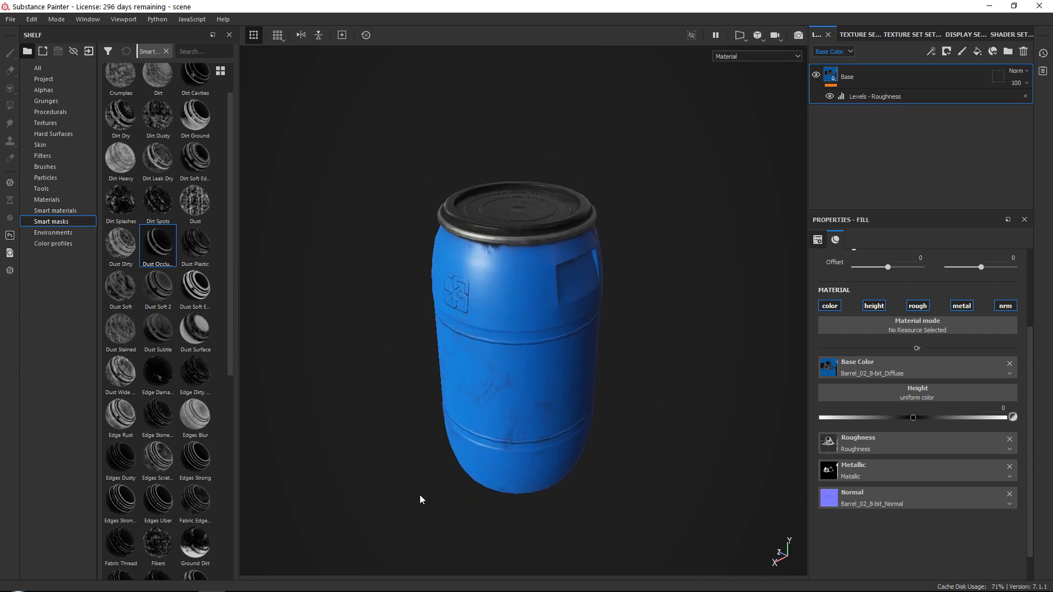
{"action": "middle_click_drag", "start_coordinate": [573, 287], "coordinate": [570, 294], "text": "alt"}
{"action": "scroll", "coordinate": [559, 284], "scroll_direction": "up", "scroll_amount": 2}
{"action": "middle_click_drag", "start_coordinate": [495, 287], "coordinate": [501, 255], "text": "alt"}
{"action": "left_click_drag", "start_coordinate": [506, 263], "coordinate": [509, 250], "text": "alt"}
{"action": "middle_click_drag", "start_coordinate": [508, 258], "coordinate": [519, 268], "text": "alt"}
{"action": "right_click_drag", "start_coordinate": [519, 275], "coordinate": [525, 280], "text": "alt"}
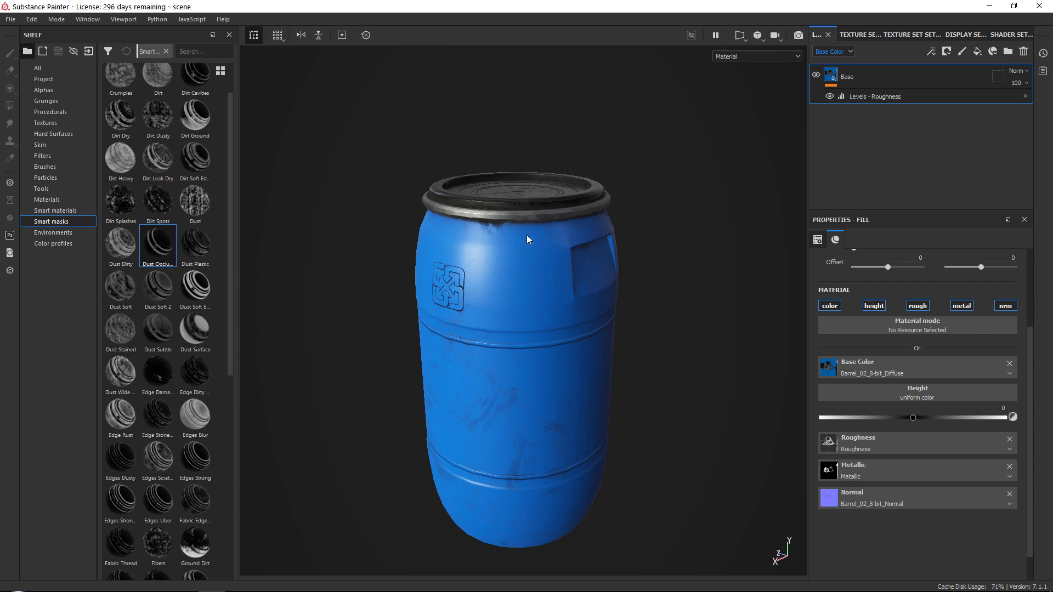
{"action": "left_click_drag", "start_coordinate": [523, 328], "coordinate": [612, 276], "text": "alt"}
{"action": "left_click_drag", "start_coordinate": [530, 298], "coordinate": [601, 254], "text": "alt"}
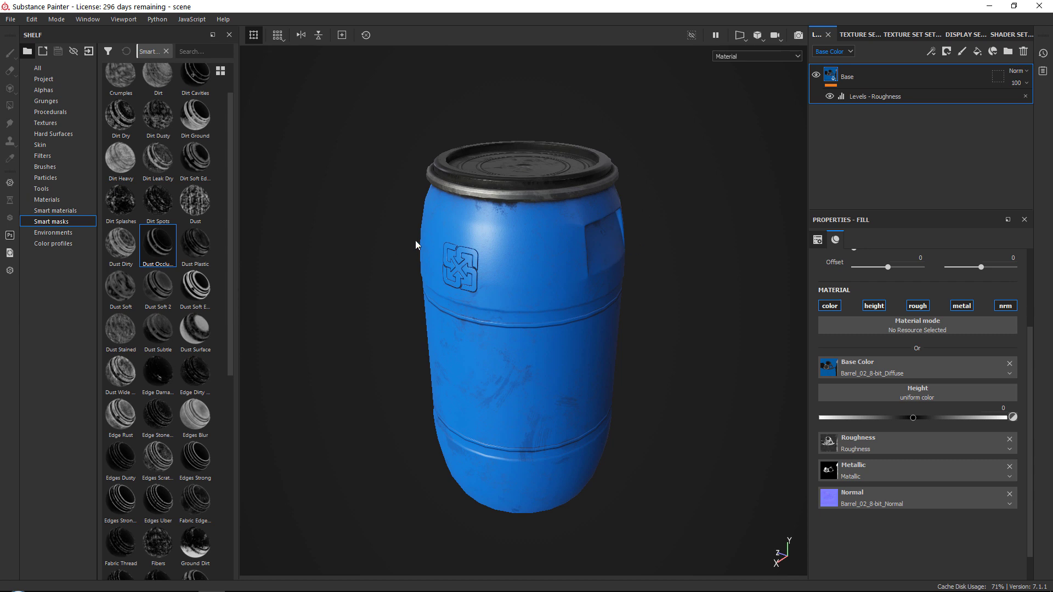
Step: Review the baked mesh maps in the texture set settings, then return to the layer stack
{"action": "left_click", "coordinate": [896, 35]}
{"action": "scroll", "coordinate": [897, 144], "scroll_direction": "down", "scroll_amount": 3}
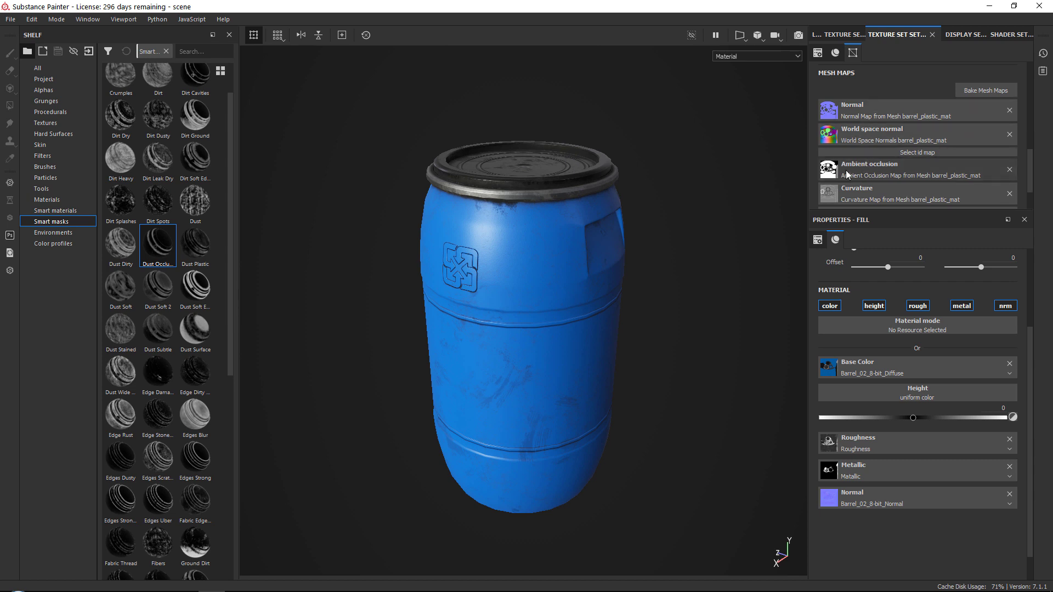
{"action": "scroll", "coordinate": [867, 173], "scroll_direction": "down", "scroll_amount": 1}
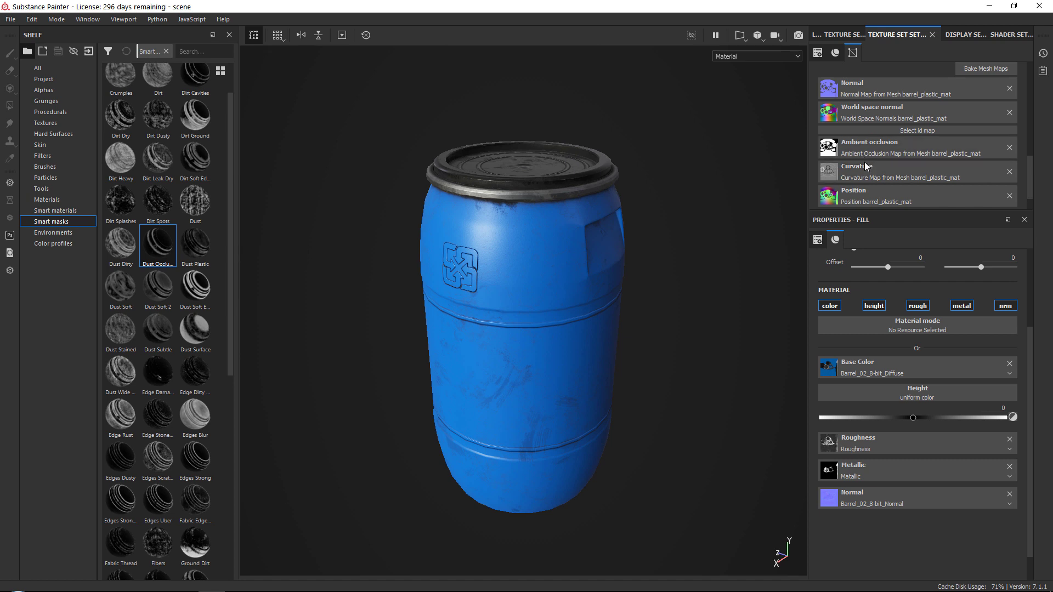
{"action": "scroll", "coordinate": [868, 177], "scroll_direction": "down", "scroll_amount": 1}
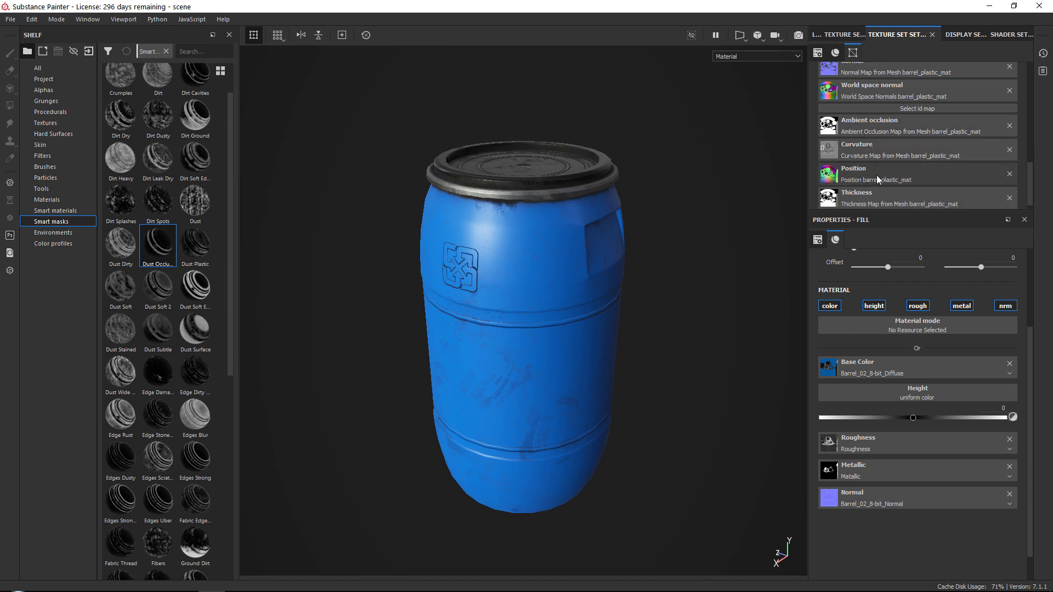
{"action": "scroll", "coordinate": [876, 177], "scroll_direction": "up", "scroll_amount": 5}
{"action": "left_click", "coordinate": [816, 35]}
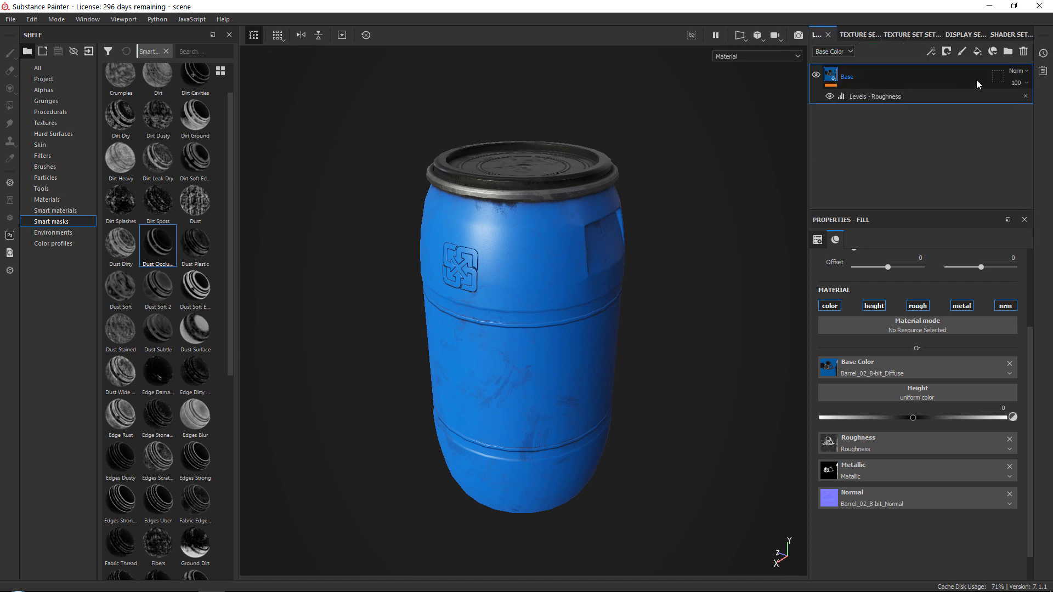
Step: Add a folder above the Base layer and name it General_Dirt
{"action": "left_click", "coordinate": [900, 75]}
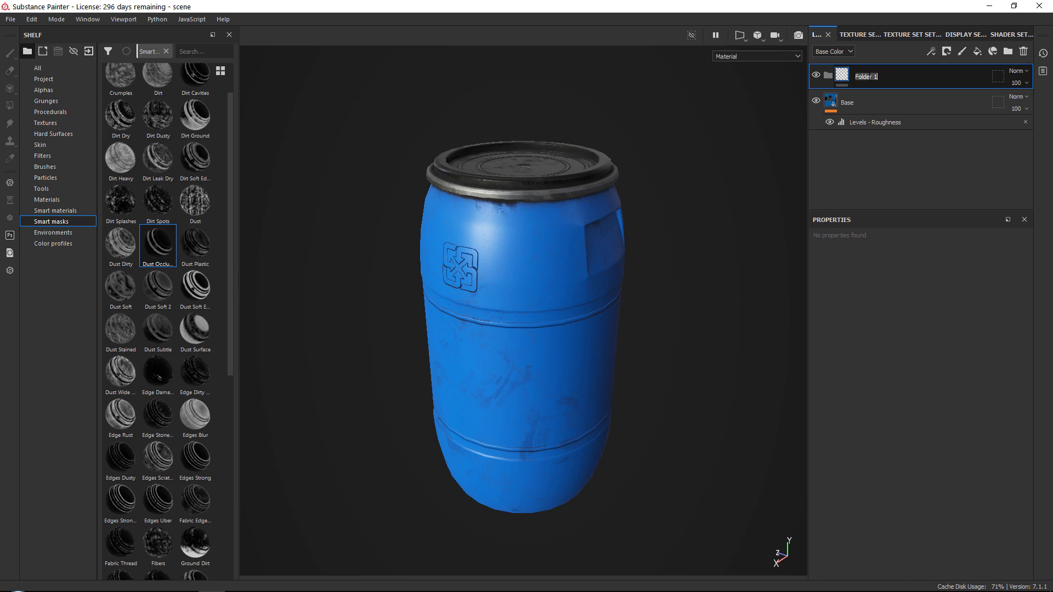
{"action": "type", "text": "General_Dirt"}
{"action": "key", "text": "Return"}
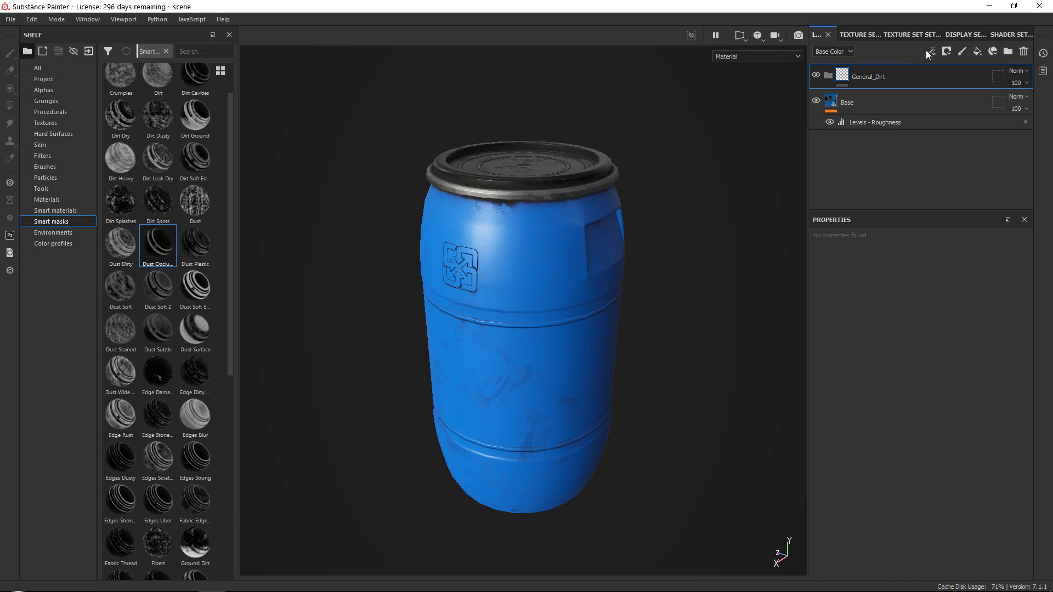
Step: Add a fill layer inside the General_Dirt folder and name it OCC Dirt
{"action": "left_click", "coordinate": [977, 52]}
{"action": "left_click_drag", "start_coordinate": [882, 77], "coordinate": [872, 103]}
{"action": "double_click", "coordinate": [872, 104]}
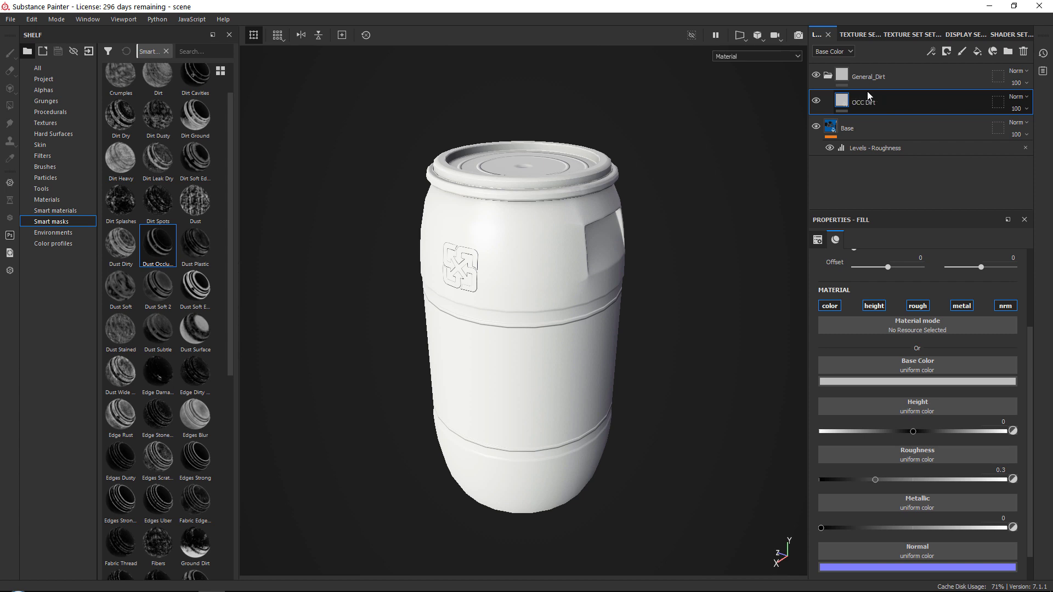
{"action": "key", "text": "Return"}
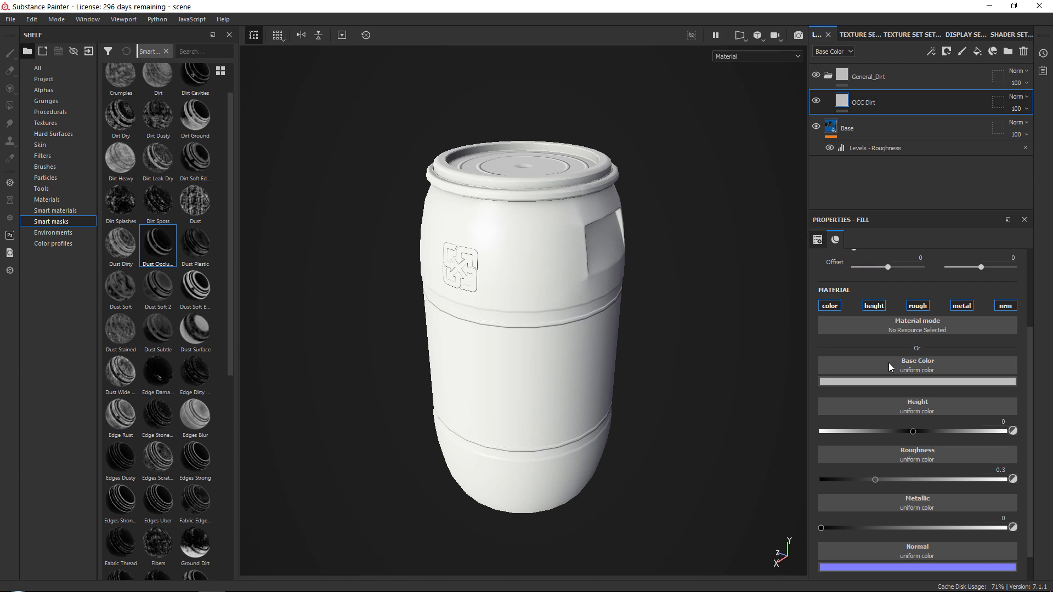
Step: Set the OCC Dirt layer's base color to a dark brown and its roughness to about 0.93
{"action": "left_click", "coordinate": [899, 381]}
{"action": "left_click_drag", "start_coordinate": [997, 493], "coordinate": [995, 486]}
{"action": "left_click_drag", "start_coordinate": [928, 474], "coordinate": [927, 469]}
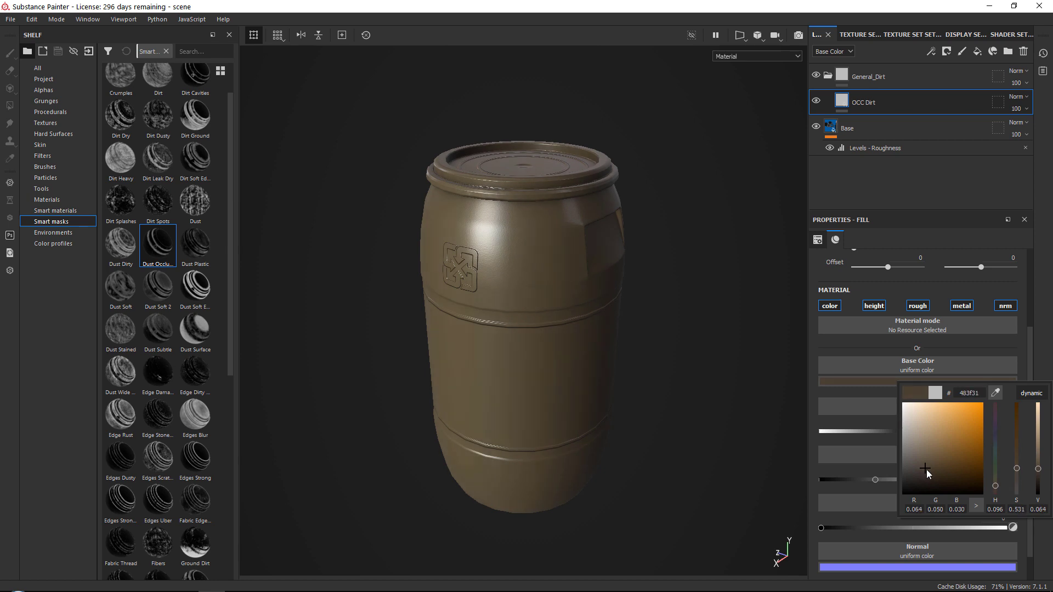
{"action": "left_click_drag", "start_coordinate": [997, 490], "coordinate": [997, 492]}
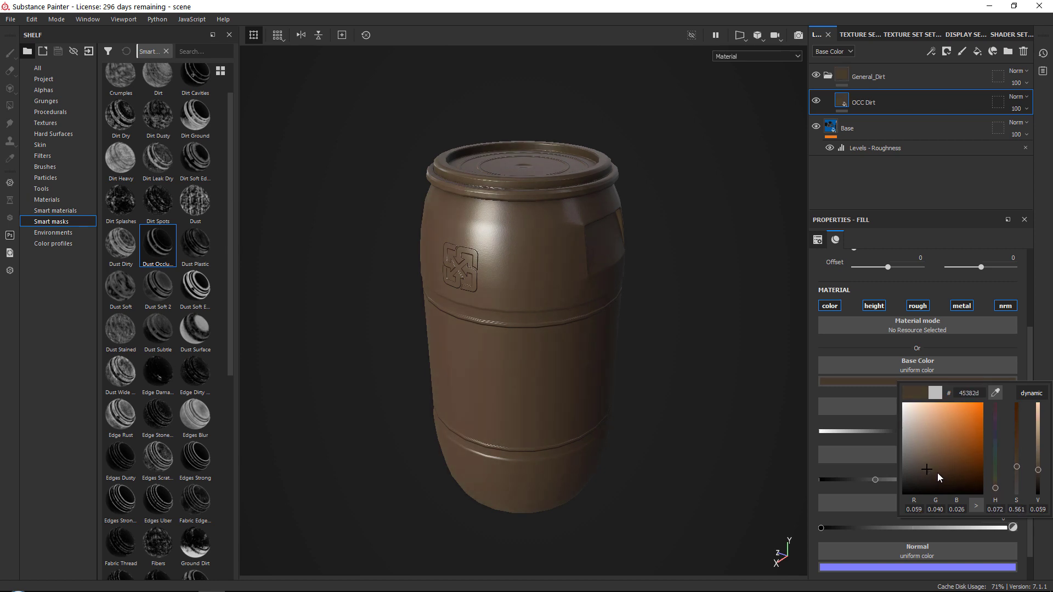
{"action": "left_click_drag", "start_coordinate": [930, 469], "coordinate": [925, 469]}
{"action": "left_click_drag", "start_coordinate": [884, 479], "coordinate": [995, 472]}
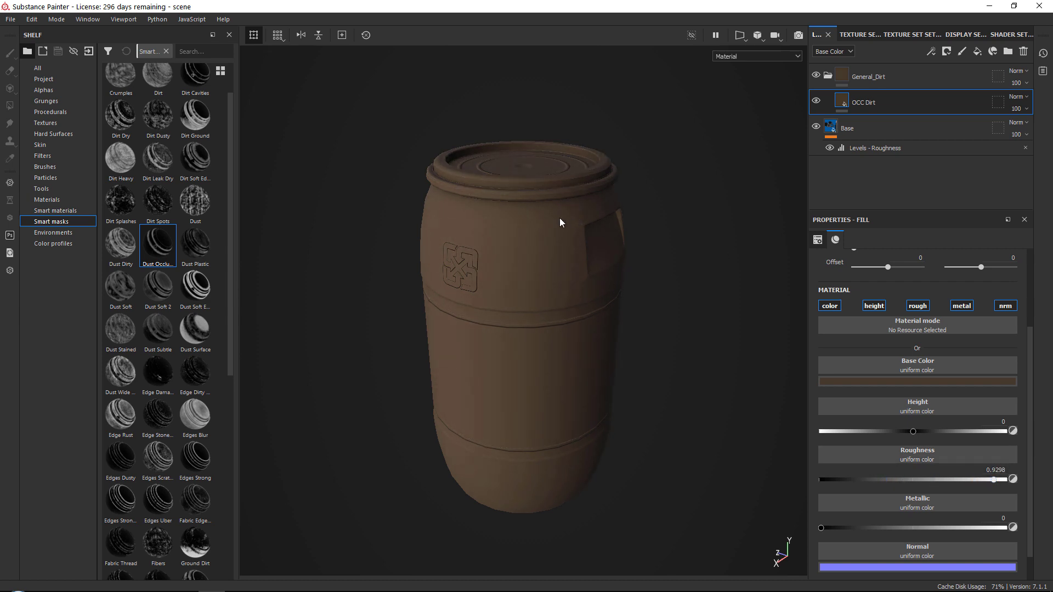
Step: Add a black mask to the OCC Dirt layer and apply the Dust Occlusion smart mask to it
{"action": "left_click", "coordinate": [947, 55]}
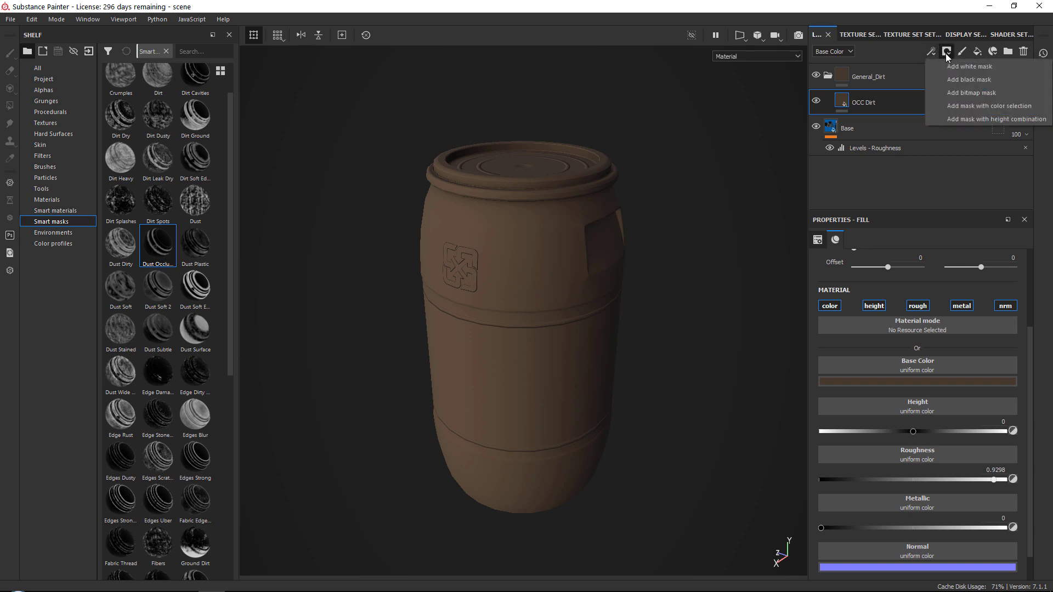
{"action": "left_click", "coordinate": [953, 81]}
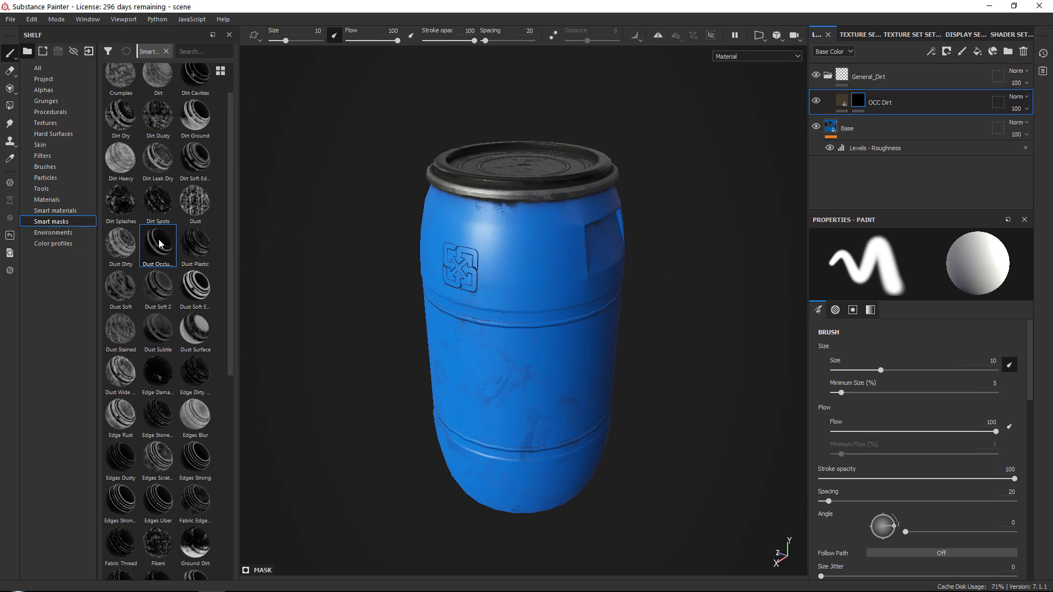
{"action": "mouse_move", "coordinate": [159, 243]}
{"action": "left_click_drag", "start_coordinate": [159, 243], "coordinate": [887, 100]}
{"action": "right_click", "coordinate": [607, 150]}
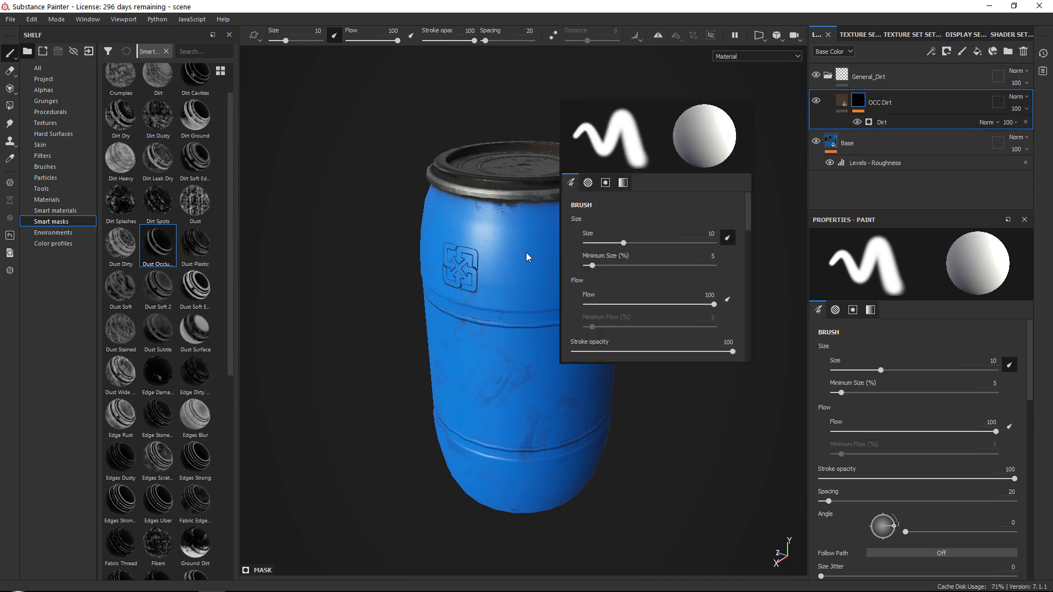
Step: Examine the occlusion dirt on the barrel's lid and rim up close and from several angles
{"action": "key", "text": "alt"}
{"action": "left_click_drag", "start_coordinate": [525, 220], "coordinate": [547, 321], "text": "alt"}
{"action": "middle_click_drag", "start_coordinate": [547, 321], "coordinate": [541, 392], "text": "alt"}
{"action": "scroll", "coordinate": [542, 395], "scroll_direction": "up", "scroll_amount": 5}
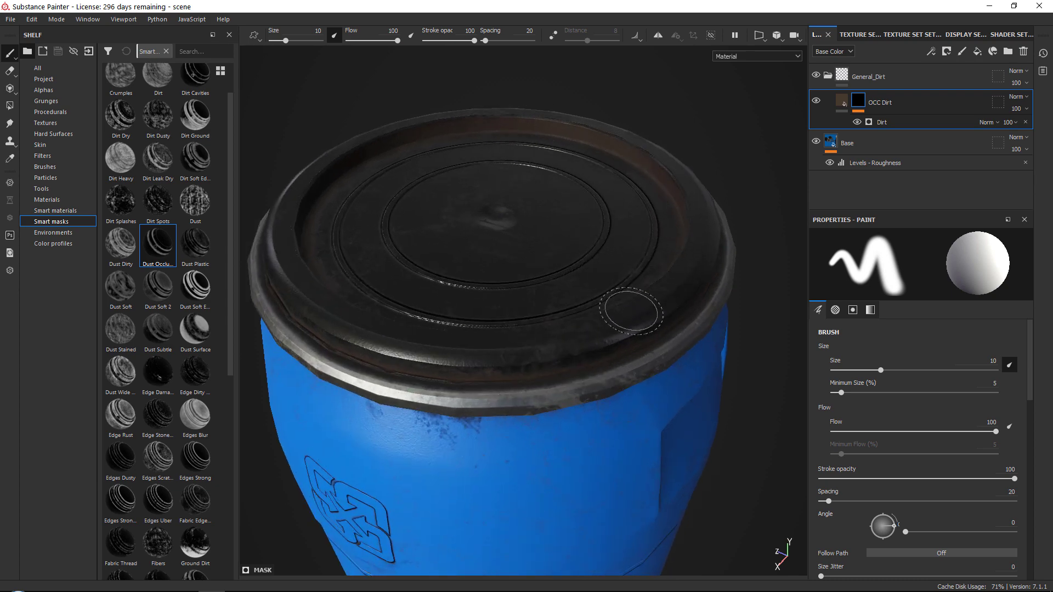
{"action": "scroll", "coordinate": [584, 400], "scroll_direction": "down", "scroll_amount": 5}
{"action": "left_click_drag", "start_coordinate": [585, 401], "coordinate": [537, 156], "text": "alt"}
{"action": "middle_click_drag", "start_coordinate": [549, 256], "coordinate": [548, 390], "text": "alt"}
{"action": "scroll", "coordinate": [536, 249], "scroll_direction": "up", "scroll_amount": 4}
{"action": "left_click_drag", "start_coordinate": [536, 249], "coordinate": [523, 350], "text": "alt"}
Step: Set the OCC Dirt mask generator's Dirt Level to 0.43 and Dirt Contrast to 0.49, and check the barrel from all sides
{"action": "left_click", "coordinate": [912, 125]}
{"action": "left_click_drag", "start_coordinate": [584, 246], "coordinate": [587, 296], "text": "alt"}
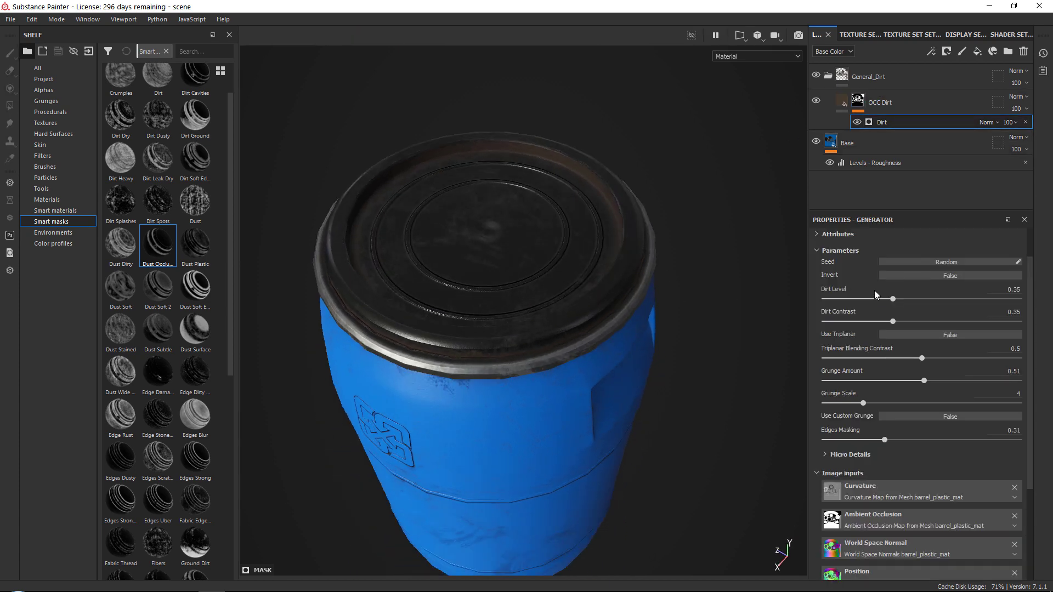
{"action": "left_click_drag", "start_coordinate": [892, 299], "coordinate": [920, 323]}
{"action": "right_click_drag", "start_coordinate": [471, 285], "coordinate": [461, 302], "text": "alt"}
{"action": "left_click_drag", "start_coordinate": [461, 302], "coordinate": [589, 274], "text": "alt"}
{"action": "left_click_drag", "start_coordinate": [580, 460], "coordinate": [640, 347], "text": "alt"}
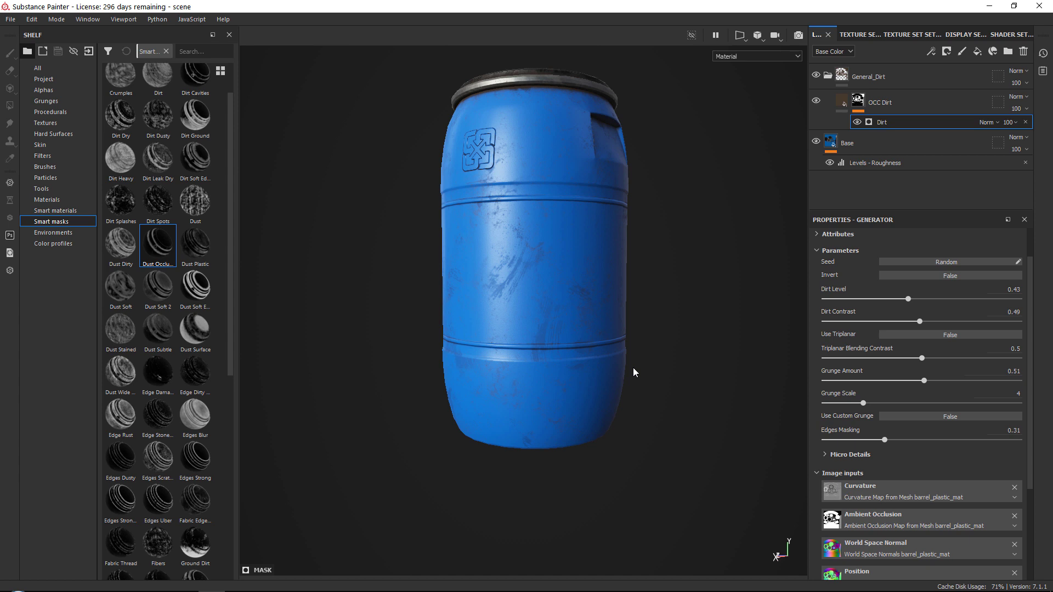
{"action": "left_click_drag", "start_coordinate": [667, 352], "coordinate": [572, 418], "text": "alt"}
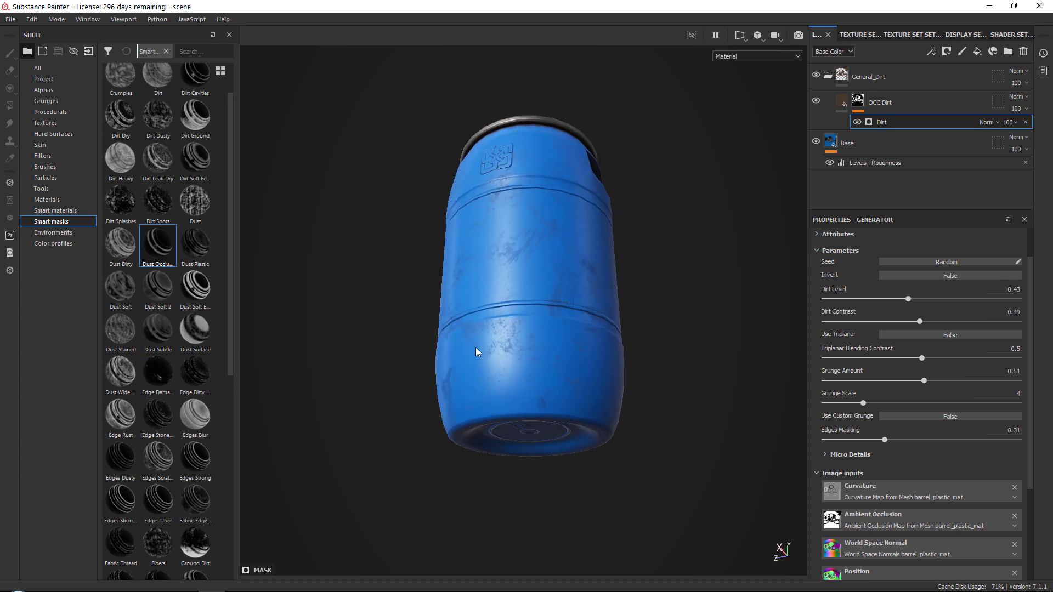
{"action": "left_click_drag", "start_coordinate": [469, 422], "coordinate": [785, 104], "text": "alt"}
Step: Duplicate the OCC Dirt layer as Ground_Dirt and delete the Dirt generator from the copy's mask
{"action": "left_click", "coordinate": [932, 105]}
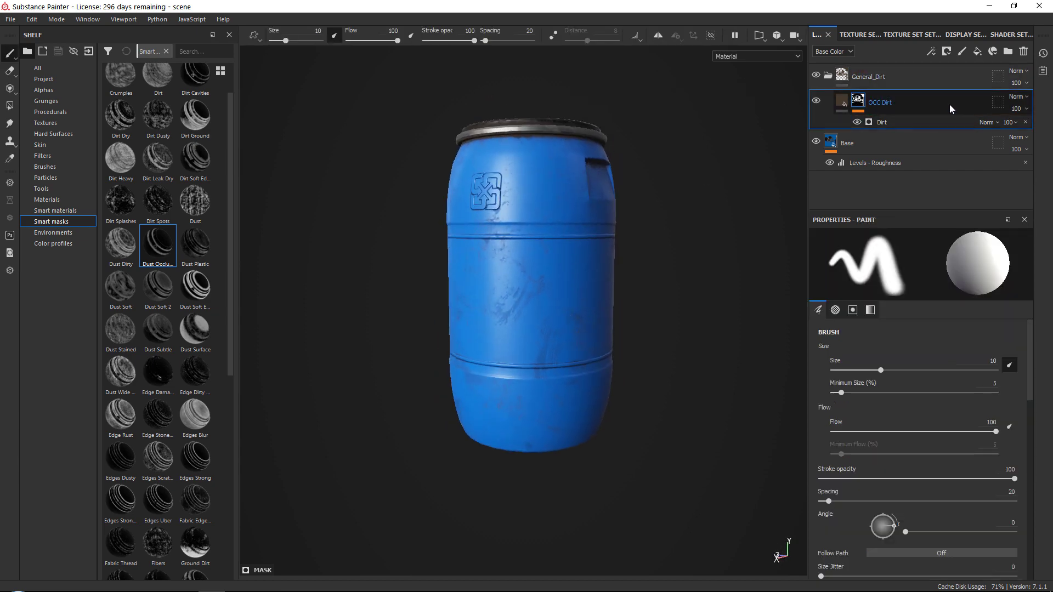
{"action": "right_click", "coordinate": [944, 100]}
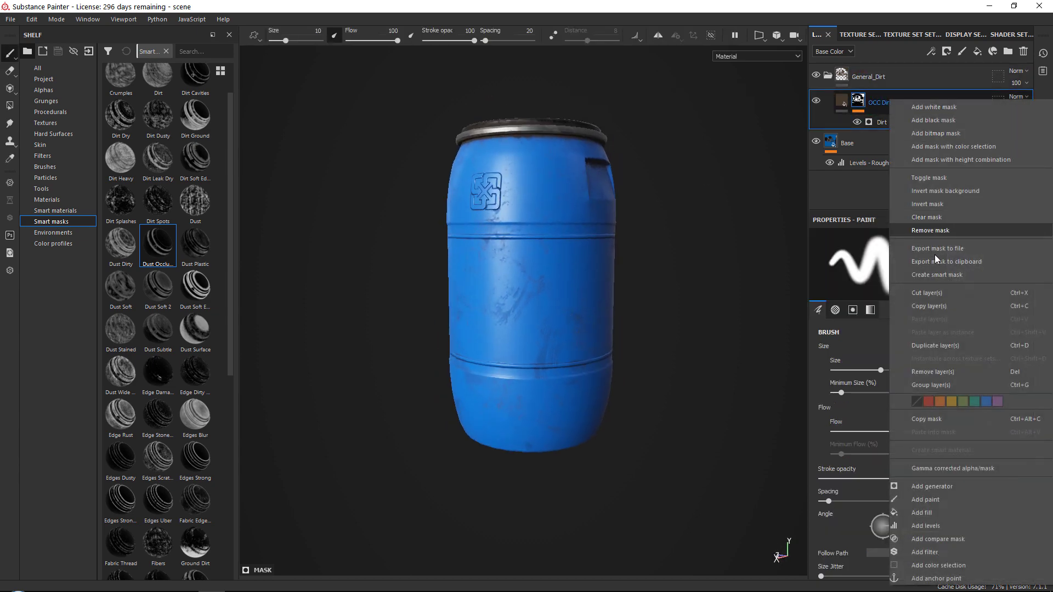
{"action": "left_click", "coordinate": [939, 332]}
{"action": "double_click", "coordinate": [903, 103]}
{"action": "type", "text": "Ground"}
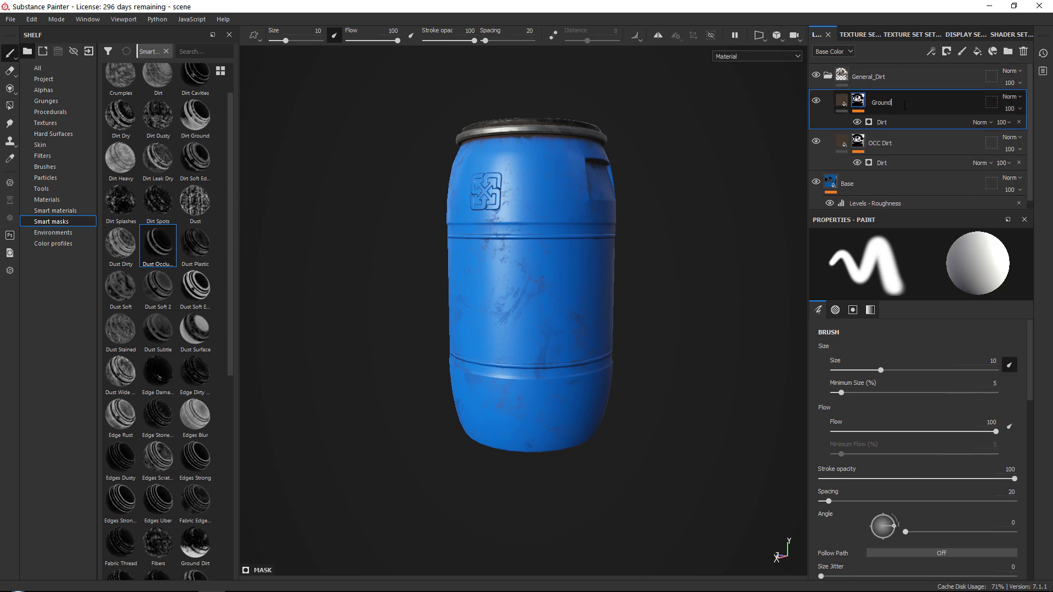
{"action": "type", "text": "_Dirt"}
{"action": "key", "text": "Return"}
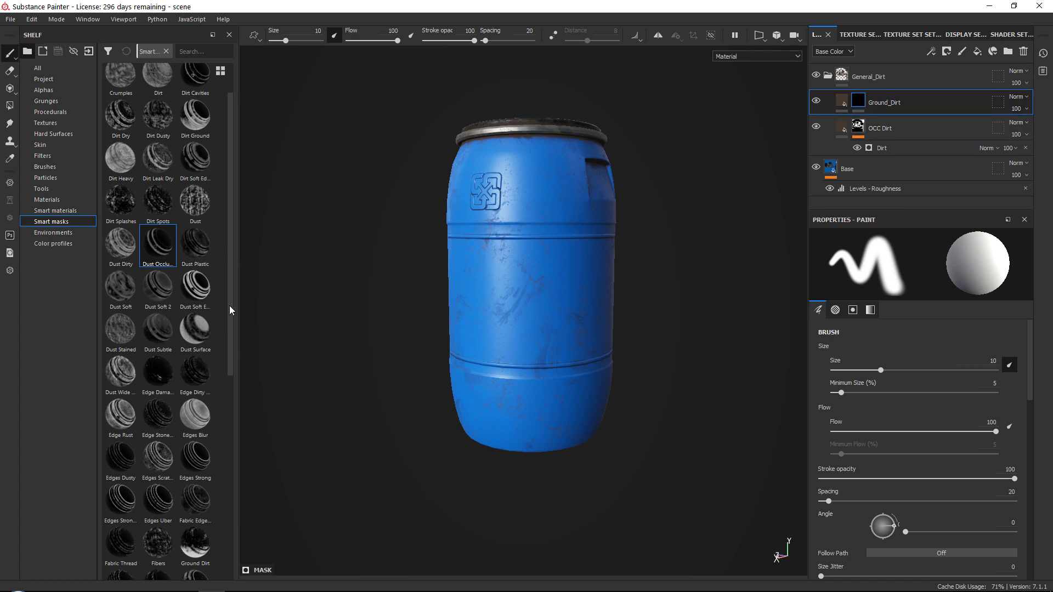
Step: Apply the Ground Dirt smart mask to the Ground_Dirt layer
{"action": "left_click_drag", "start_coordinate": [230, 302], "coordinate": [906, 101]}
{"action": "left_click", "coordinate": [195, 372]}
{"action": "left_click_drag", "start_coordinate": [600, 252], "coordinate": [556, 278], "text": "alt"}
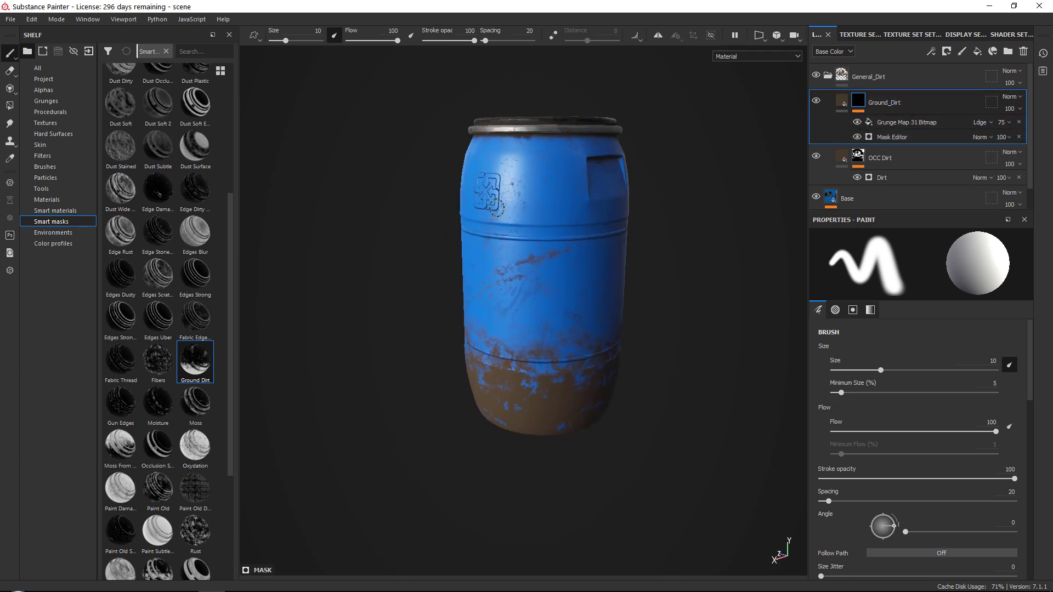
Step: Try the Dirt Ground smart mask on the Ground_Dirt layer and undo it
{"action": "scroll", "coordinate": [196, 361], "scroll_direction": "up", "scroll_amount": 5}
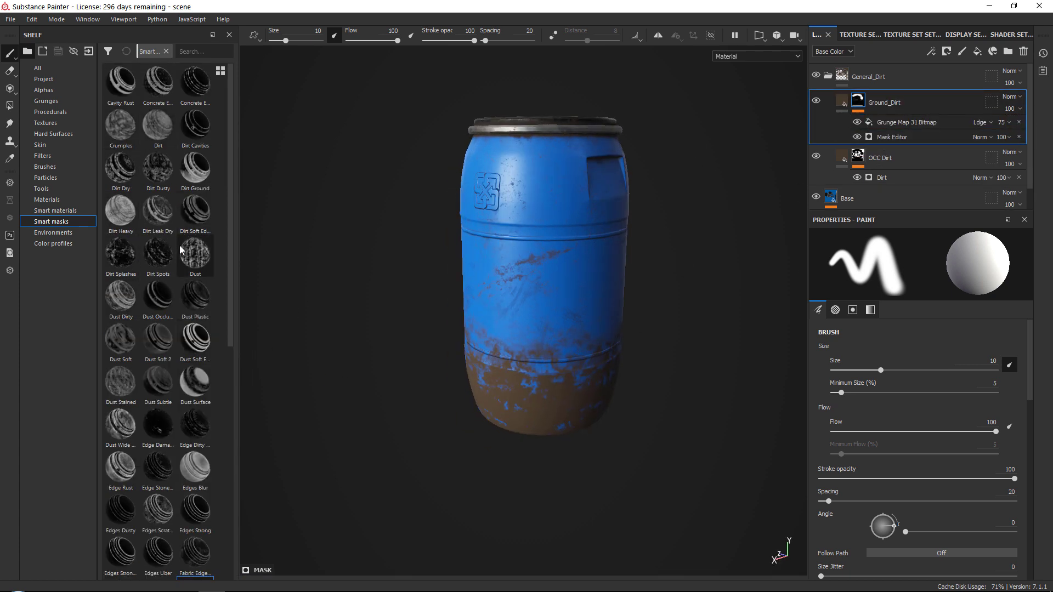
{"action": "mouse_move", "coordinate": [192, 181]}
{"action": "left_click_drag", "start_coordinate": [192, 181], "coordinate": [933, 107]}
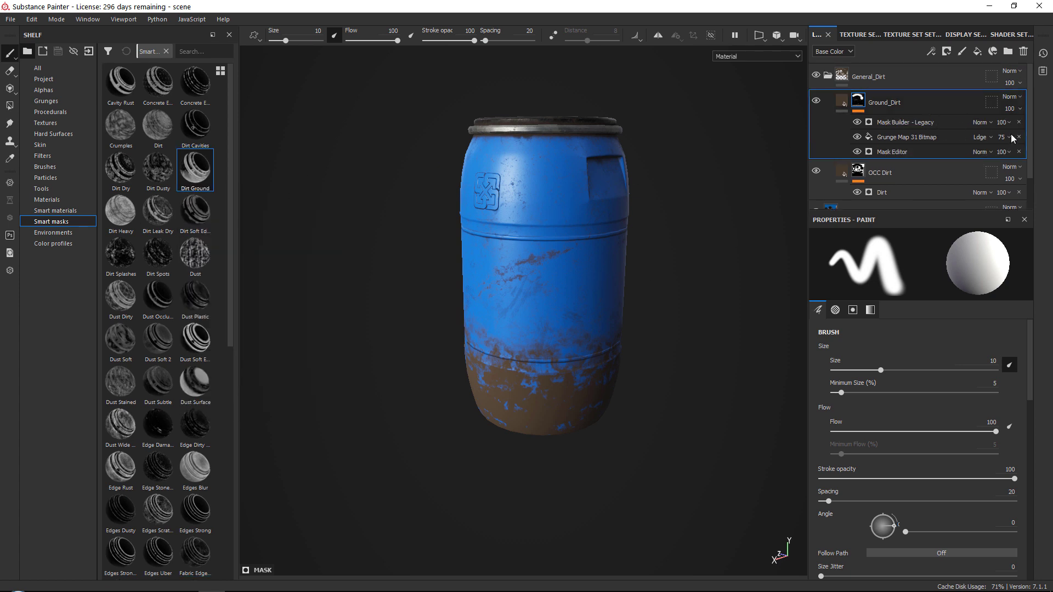
{"action": "mouse_move", "coordinate": [579, 219]}
{"action": "left_mouse_down", "text": "alt"}
{"action": "mouse_move", "coordinate": [578, 248]}
{"action": "mouse_move", "coordinate": [586, 228]}
{"action": "left_mouse_up", "text": "alt"}
{"action": "key", "text": "ctrl+z"}
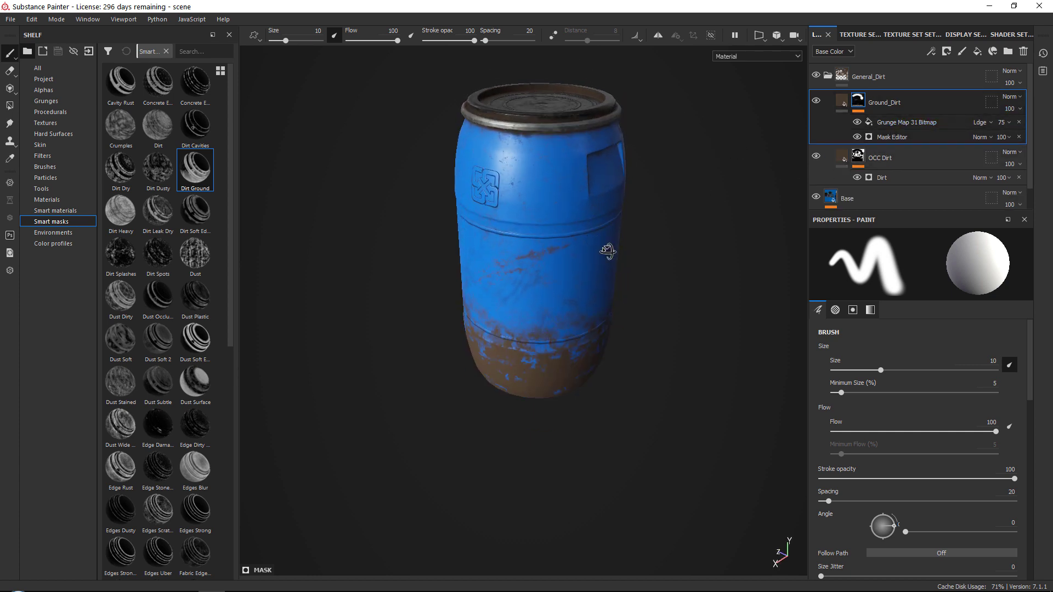
Step: Remove the Grunge Map 31 Bitmap effect from the Ground_Dirt layer's mask
{"action": "left_click_drag", "start_coordinate": [609, 255], "coordinate": [609, 231], "text": "alt"}
{"action": "left_click", "coordinate": [1019, 122]}
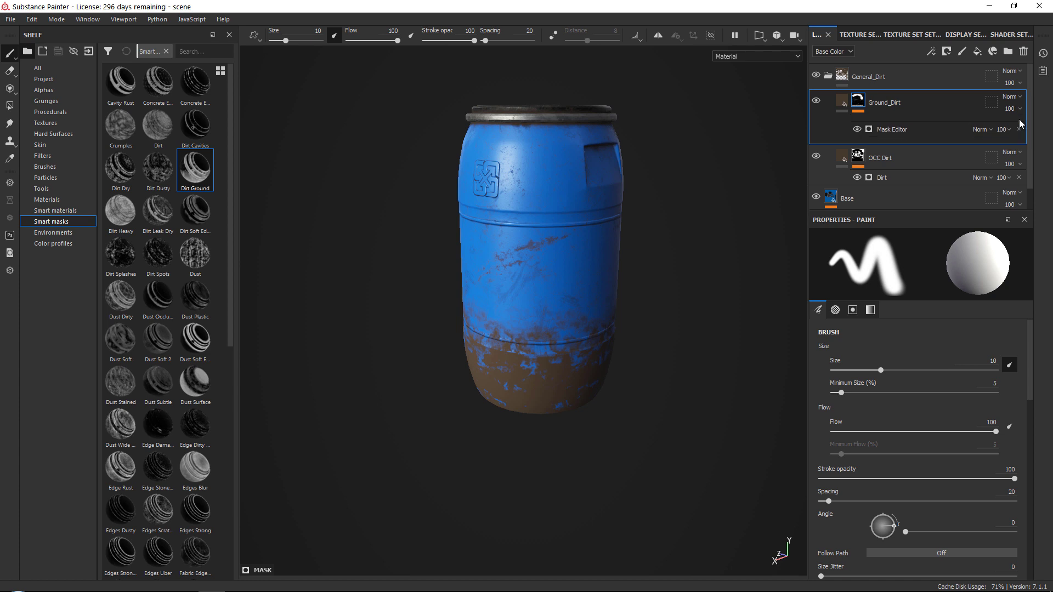
Step: Try Grunge Charcoal and Grunge Concrete Dirty as the Texture input of the Mask Editor on Ground_Dirt
{"action": "left_click", "coordinate": [902, 124]}
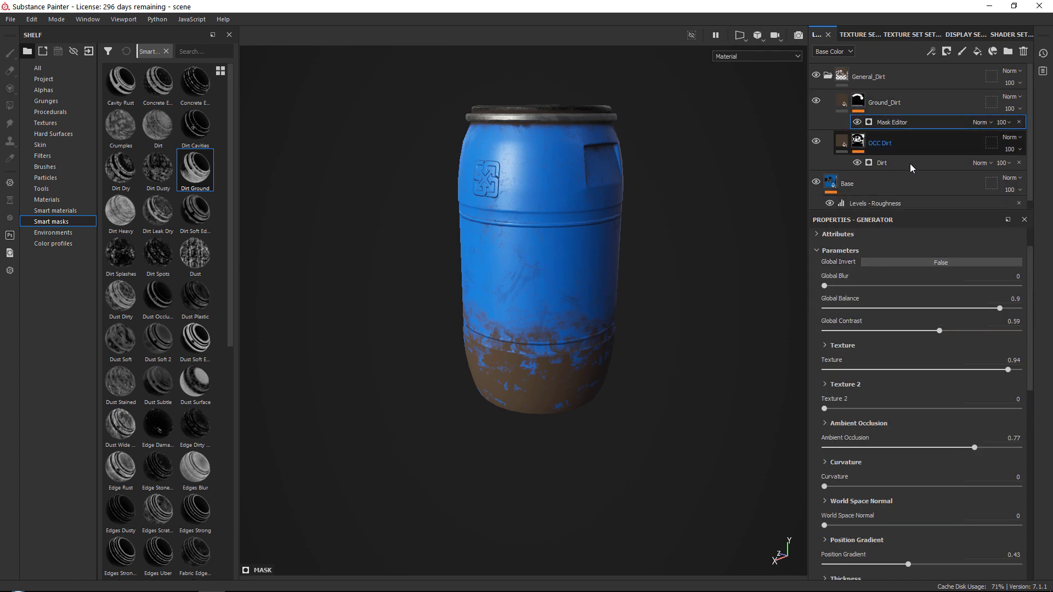
{"action": "scroll", "coordinate": [971, 347], "scroll_direction": "down", "scroll_amount": 3}
{"action": "scroll", "coordinate": [971, 346], "scroll_direction": "down", "scroll_amount": 5}
{"action": "scroll", "coordinate": [611, 227], "scroll_direction": "up", "scroll_amount": 3}
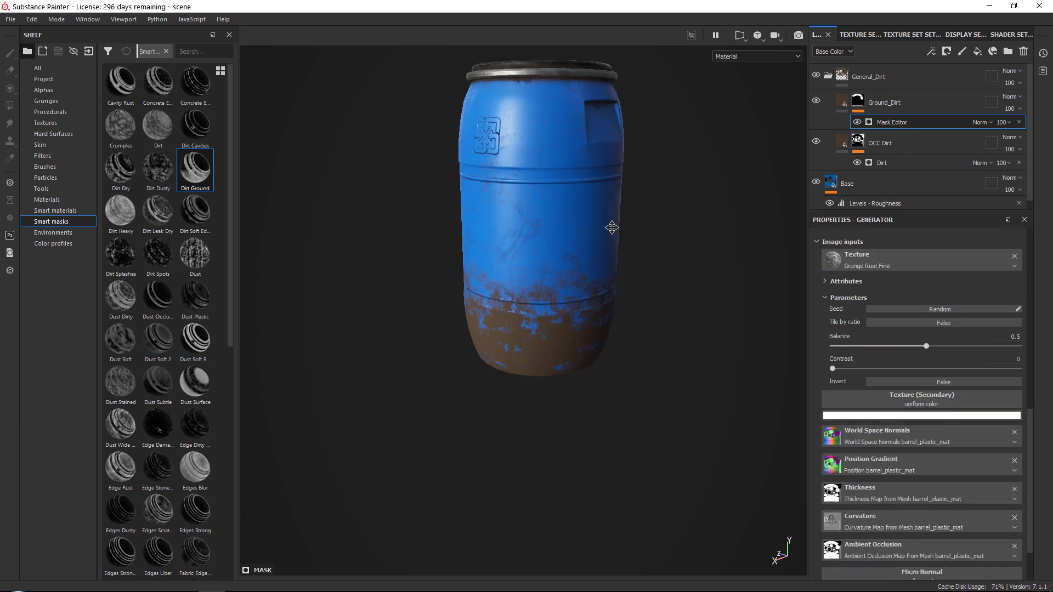
{"action": "scroll", "coordinate": [507, 159], "scroll_direction": "up", "scroll_amount": 3}
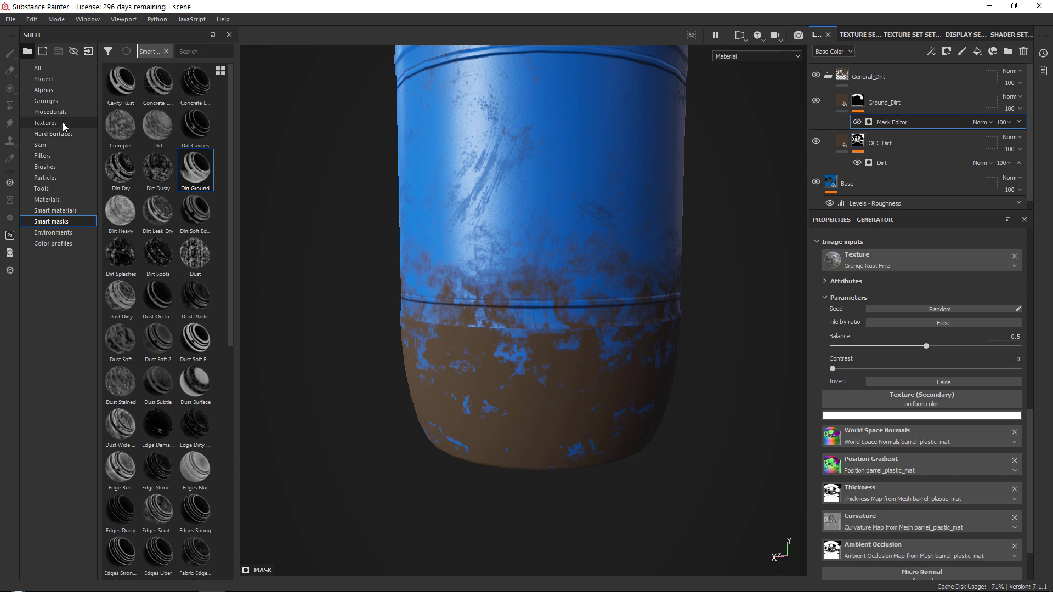
{"action": "left_click", "coordinate": [46, 101]}
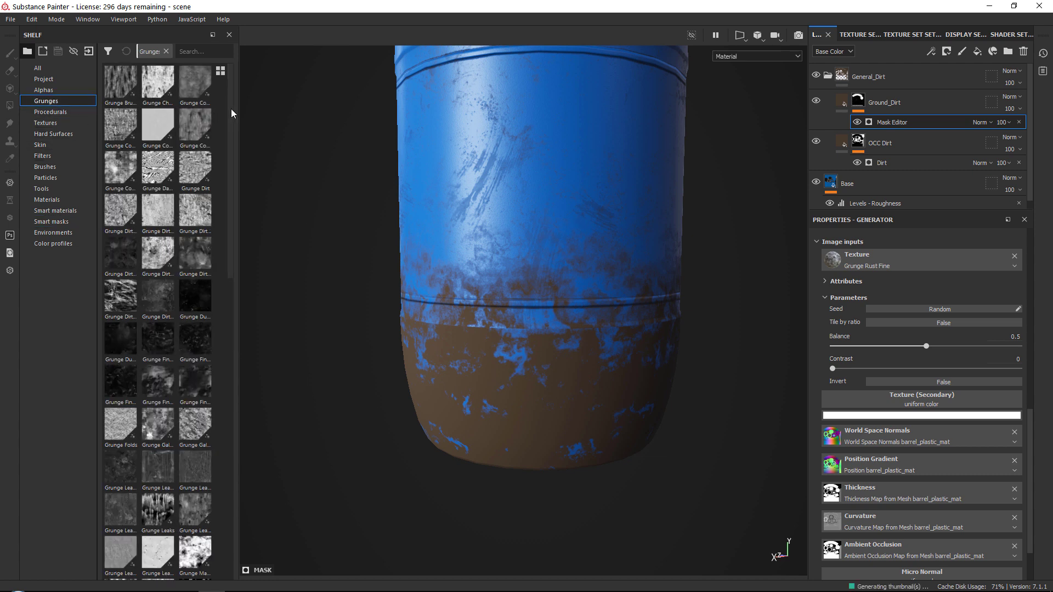
{"action": "left_click_drag", "start_coordinate": [158, 83], "coordinate": [852, 261]}
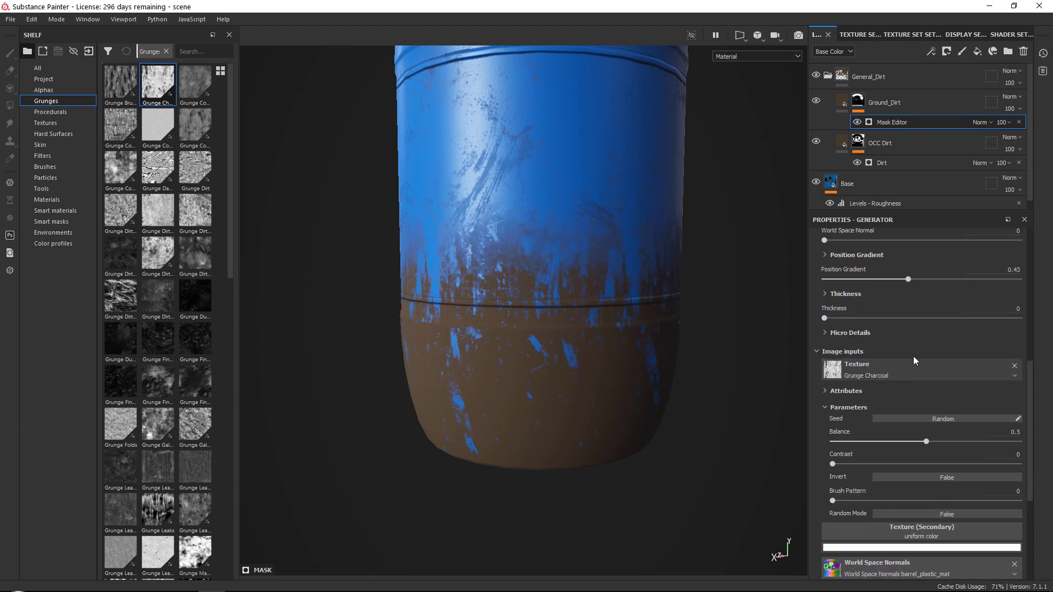
{"action": "left_click_drag", "start_coordinate": [195, 125], "coordinate": [925, 360]}
Step: Try Grunge Map 001 and Grunge Rust Fine as the Mask Editor's Texture input on Ground_Dirt
{"action": "scroll", "coordinate": [193, 202], "scroll_direction": "down", "scroll_amount": 5}
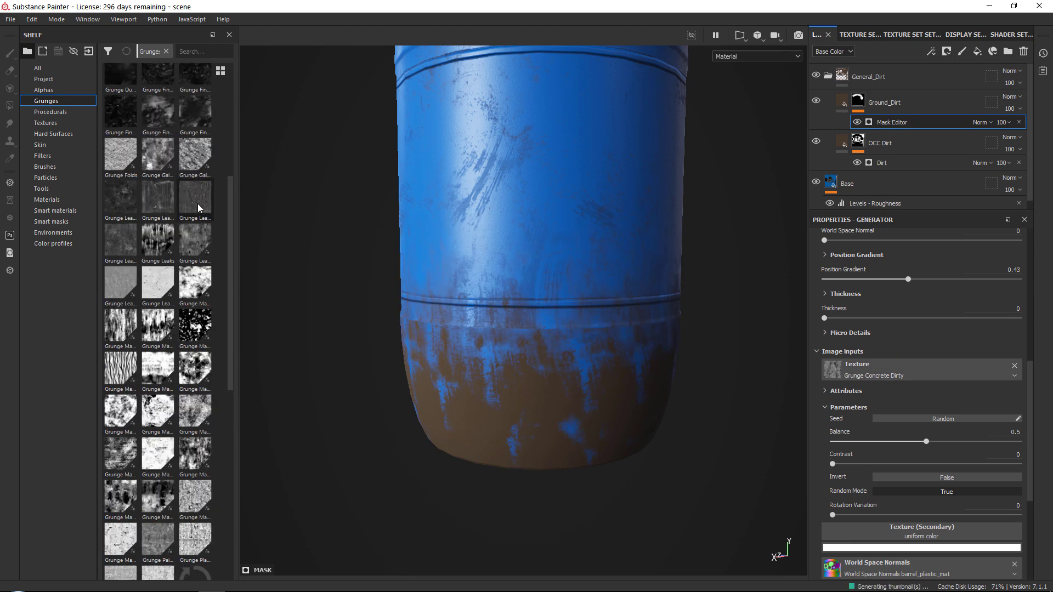
{"action": "left_click_drag", "start_coordinate": [195, 283], "coordinate": [916, 371]}
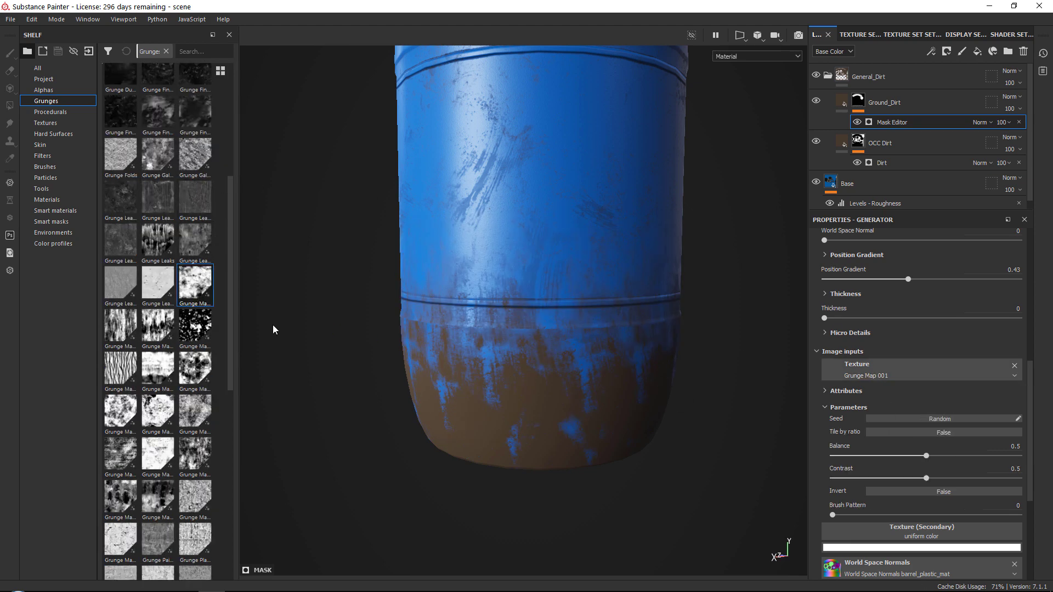
{"action": "scroll", "coordinate": [206, 247], "scroll_direction": "down", "scroll_amount": 10}
{"action": "left_click_drag", "start_coordinate": [203, 179], "coordinate": [964, 376]}
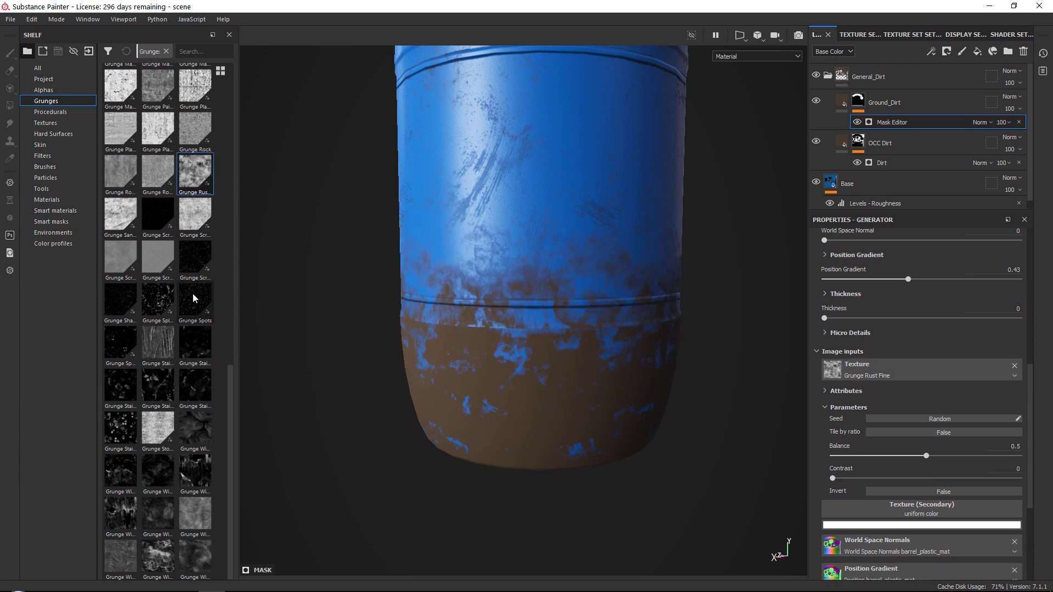
Step: Try several wipe grunges, including Grunge Wipe Brushed and Grunge Wipe Smudgy Soft, as the Mask Editor's Texture input
{"action": "mouse_move", "coordinate": [195, 430]}
{"action": "left_mouse_down"}
{"action": "mouse_move", "coordinate": [817, 461]}
{"action": "mouse_move", "coordinate": [893, 369]}
{"action": "left_mouse_up"}
{"action": "mouse_move", "coordinate": [196, 472]}
{"action": "left_mouse_down"}
{"action": "mouse_move", "coordinate": [657, 433]}
{"action": "mouse_move", "coordinate": [907, 373]}
{"action": "left_mouse_up"}
{"action": "mouse_move", "coordinate": [195, 559]}
{"action": "left_mouse_down"}
{"action": "mouse_move", "coordinate": [877, 370]}
{"action": "mouse_move", "coordinate": [933, 374]}
{"action": "left_mouse_up"}
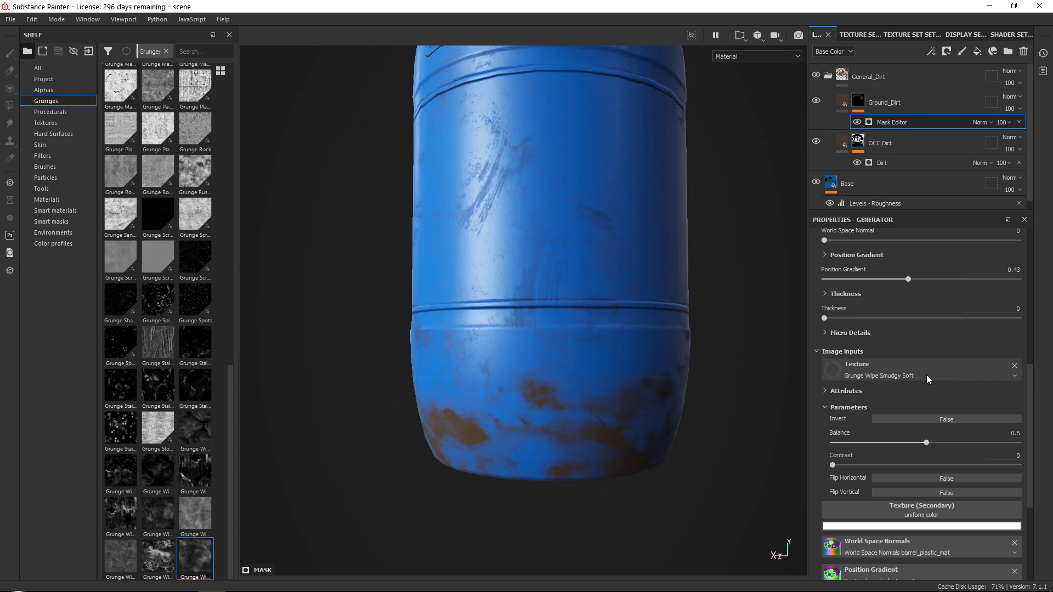
Step: Use Grunge Dirt Thin as the Mask Editor's Texture input on Ground_Dirt and set its balance to 0.54
{"action": "scroll", "coordinate": [175, 451], "scroll_direction": "up", "scroll_amount": 5}
{"action": "scroll", "coordinate": [175, 451], "scroll_direction": "up", "scroll_amount": 7}
{"action": "left_click_drag", "start_coordinate": [158, 299], "coordinate": [928, 371]}
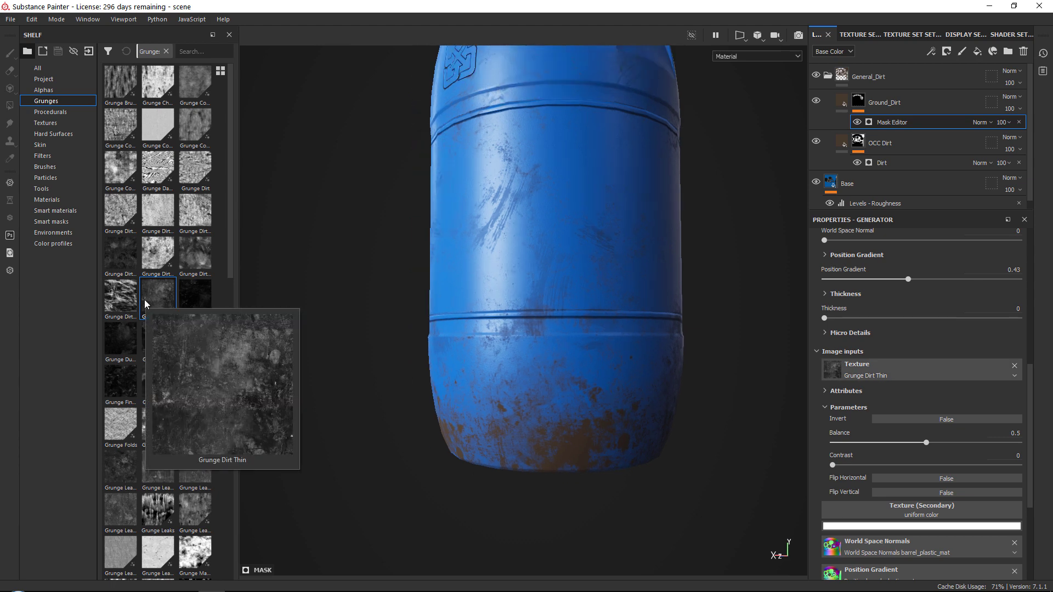
{"action": "mouse_move", "coordinate": [933, 441]}
{"action": "left_mouse_down"}
{"action": "mouse_move", "coordinate": [965, 442]}
{"action": "mouse_move", "coordinate": [933, 433]}
{"action": "left_mouse_up"}
Step: Set the Mask Editor's Position Gradient contrast to 0.9 and balance to 0.31
{"action": "scroll", "coordinate": [884, 350], "scroll_direction": "up", "scroll_amount": 3}
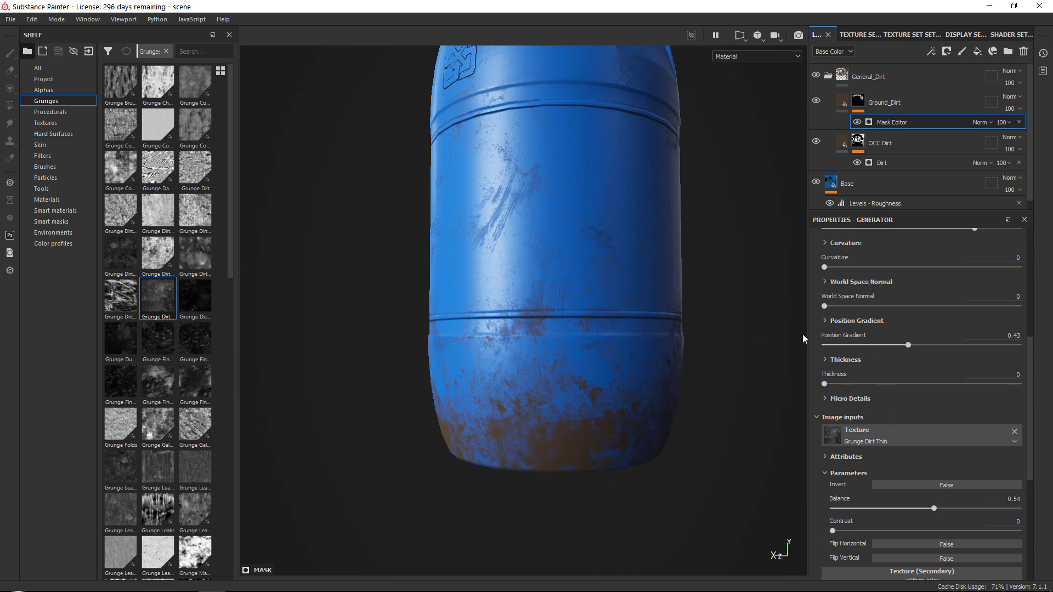
{"action": "left_click", "coordinate": [827, 322]}
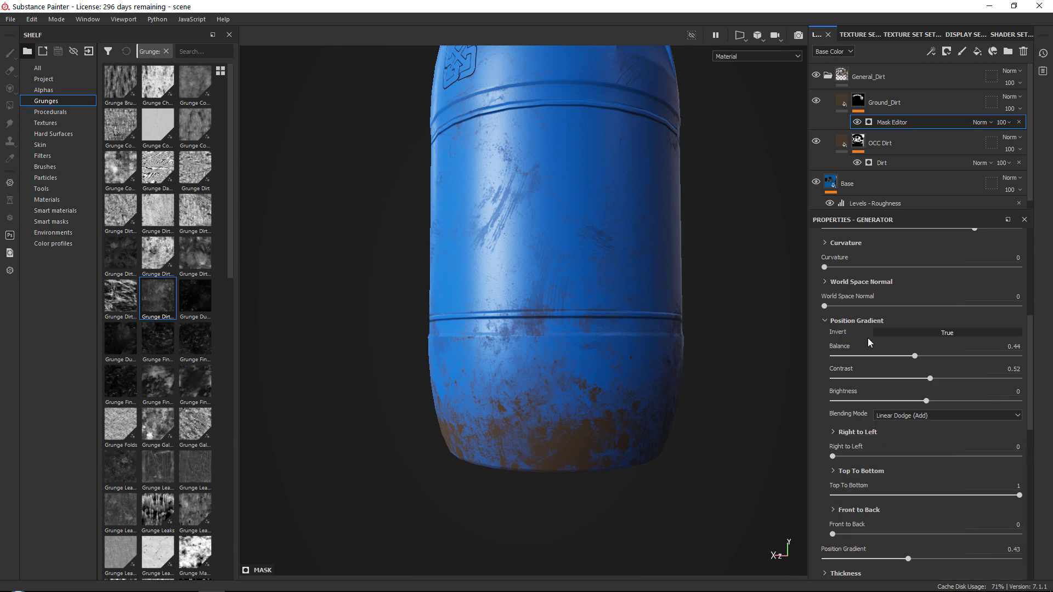
{"action": "mouse_move", "coordinate": [912, 357]}
{"action": "left_mouse_down"}
{"action": "mouse_move", "coordinate": [862, 355]}
{"action": "mouse_move", "coordinate": [978, 354]}
{"action": "mouse_move", "coordinate": [928, 349]}
{"action": "left_mouse_up"}
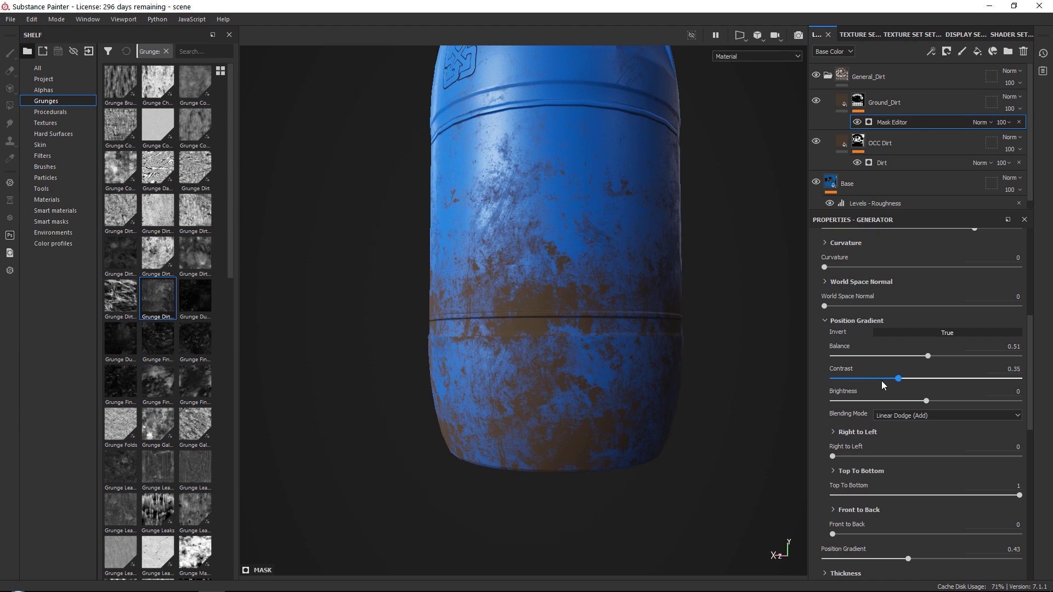
{"action": "left_click_drag", "start_coordinate": [883, 385], "coordinate": [876, 384]}
{"action": "left_click_drag", "start_coordinate": [952, 378], "coordinate": [984, 379]}
{"action": "left_click_drag", "start_coordinate": [927, 356], "coordinate": [890, 355]}
Step: Lower the barrel_plastic_mat texture set size to 2048 and return to the layer stack
{"action": "left_click", "coordinate": [857, 36]}
{"action": "left_click", "coordinate": [908, 35]}
{"action": "scroll", "coordinate": [880, 150], "scroll_direction": "up", "scroll_amount": 3}
{"action": "left_click", "coordinate": [880, 142]}
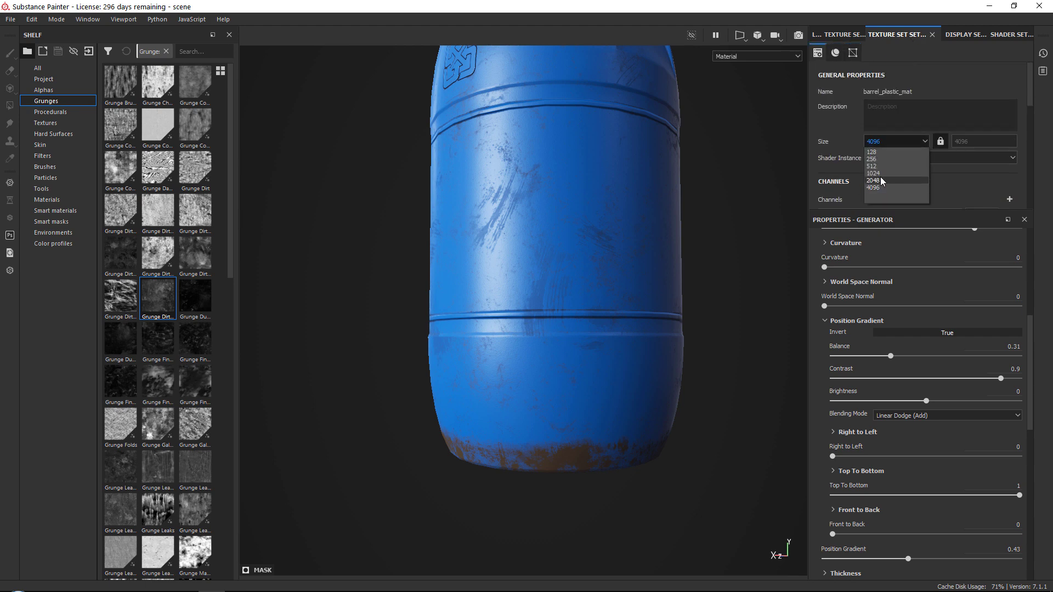
{"action": "left_click", "coordinate": [882, 149]}
{"action": "left_click", "coordinate": [880, 180]}
{"action": "left_click", "coordinate": [823, 35]}
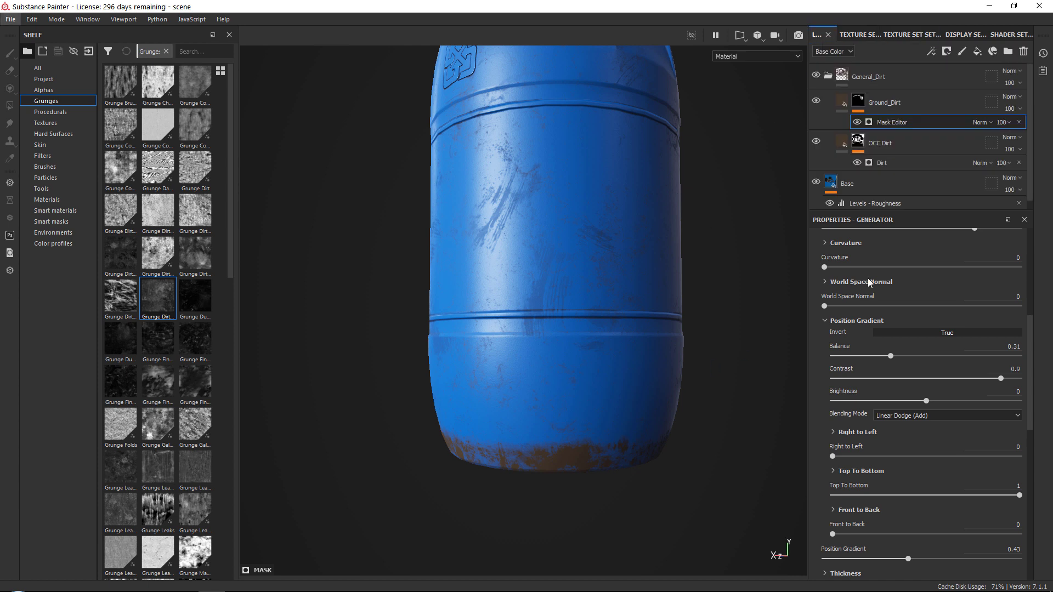
Step: Set the Position Gradient balance to 0.43 and contrast to 0.47, and lower the Mask Editor's opacity on Ground_Dirt to 70
{"action": "left_click_drag", "start_coordinate": [887, 382], "coordinate": [907, 357]}
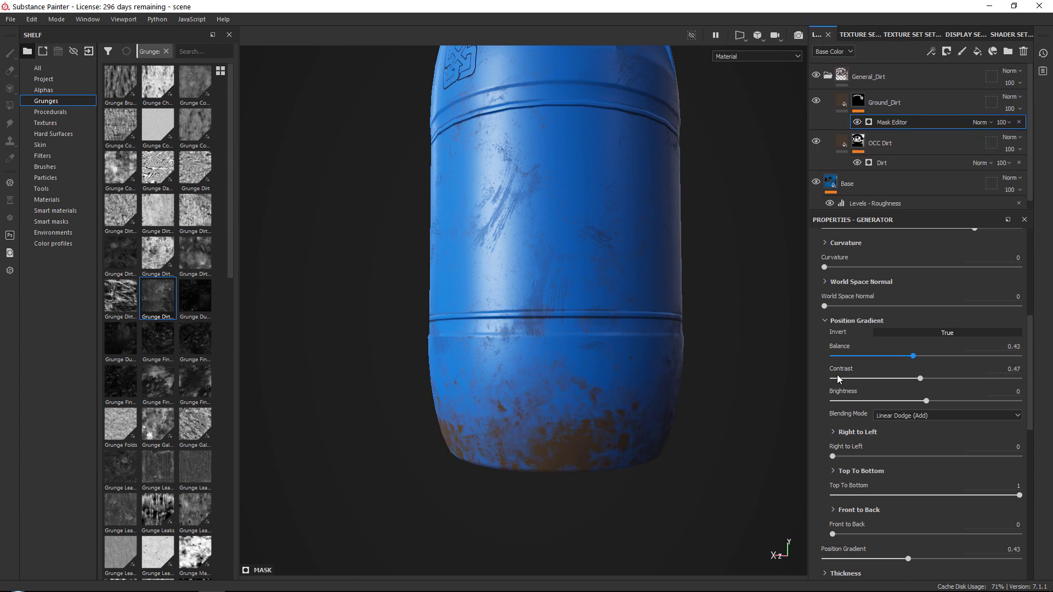
{"action": "key", "text": "f"}
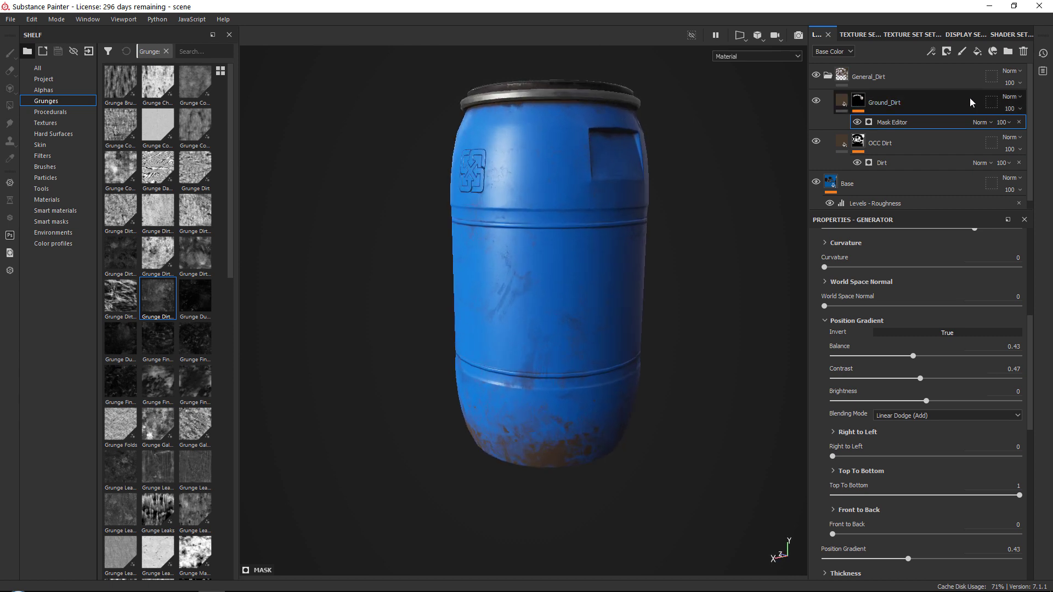
{"action": "mouse_move", "coordinate": [1009, 128]}
{"action": "left_click_drag", "start_coordinate": [1037, 144], "coordinate": [1013, 140]}
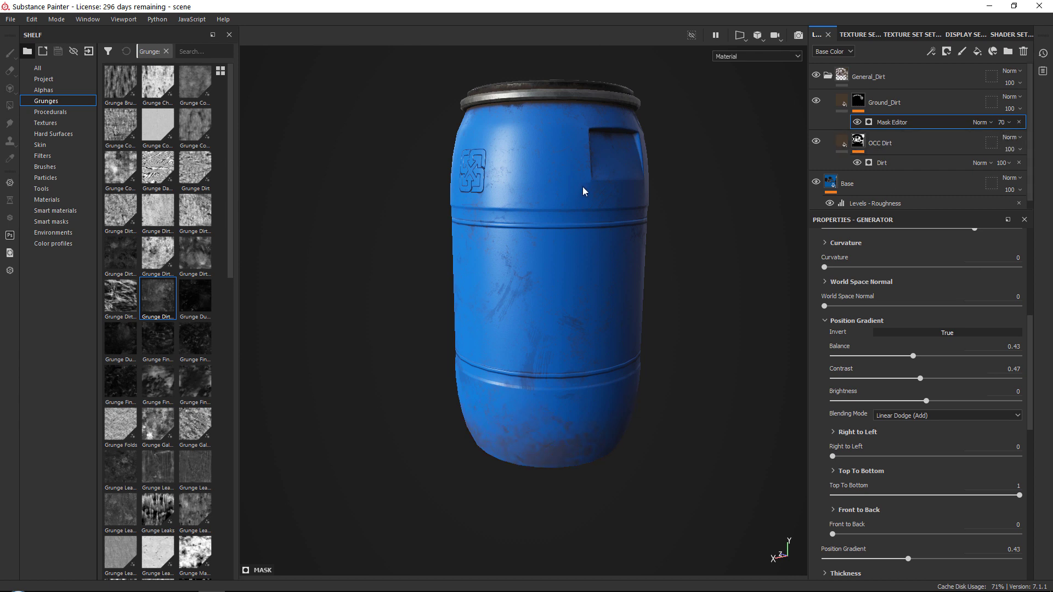
{"action": "middle_click_drag", "start_coordinate": [533, 245], "coordinate": [517, 284], "text": "alt"}
{"action": "left_click_drag", "start_coordinate": [517, 285], "coordinate": [545, 239], "text": "alt"}
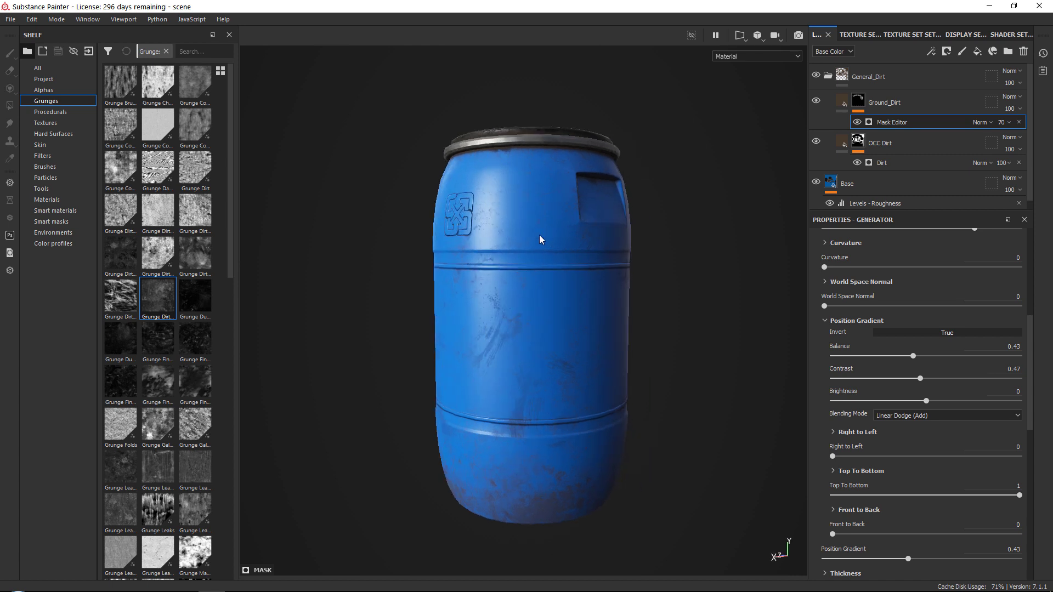
Step: Add a fill layer named Roughness_Var above Ground_Dirt and leave only its roughness channel enabled
{"action": "left_click", "coordinate": [909, 105]}
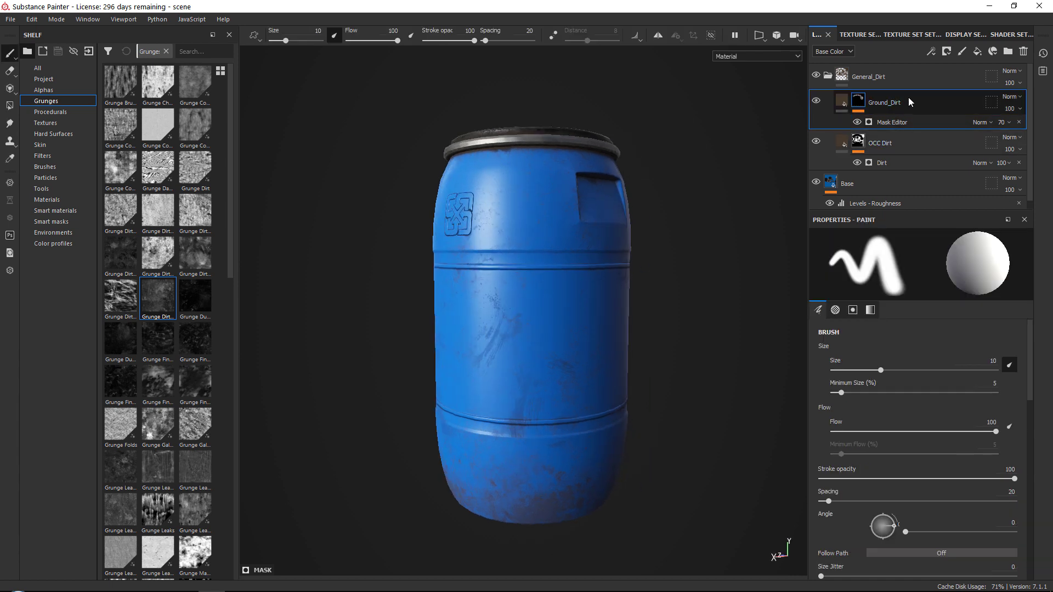
{"action": "left_click", "coordinate": [977, 51]}
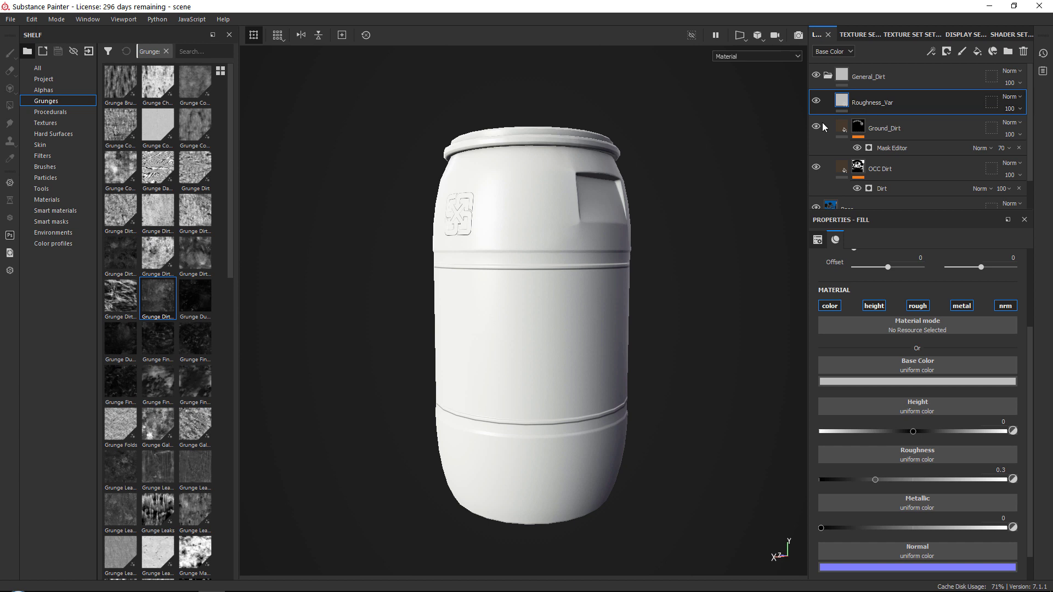
{"action": "left_click", "coordinate": [828, 308]}
{"action": "left_click", "coordinate": [873, 306]}
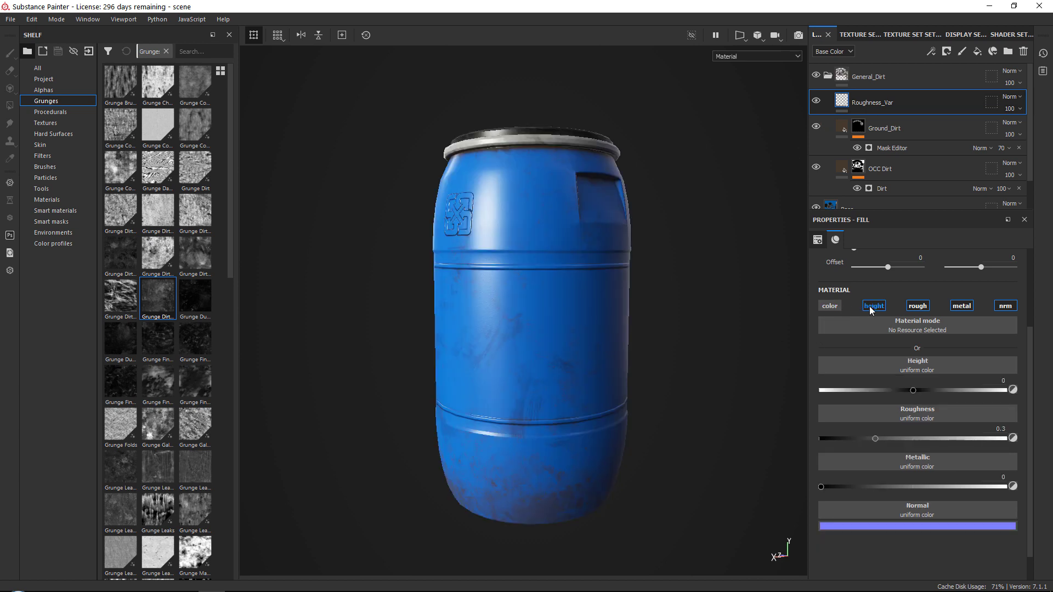
{"action": "left_click", "coordinate": [963, 309]}
{"action": "left_click", "coordinate": [1010, 306]}
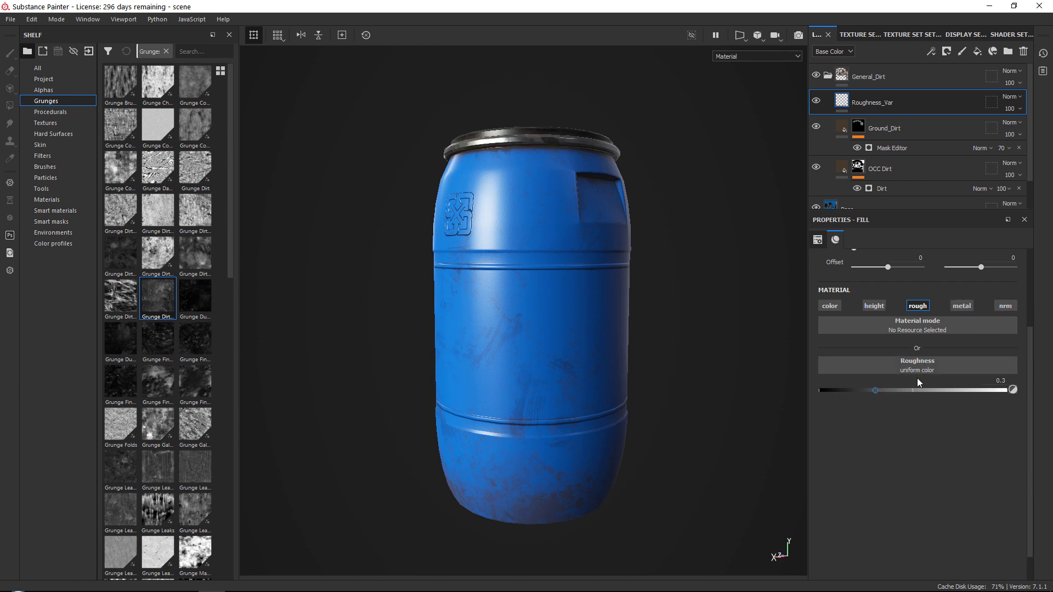
Step: Set the Roughness_Var layer's roughness to 0.3889 and add a black mask to the layer
{"action": "left_click_drag", "start_coordinate": [881, 390], "coordinate": [902, 354]}
{"action": "left_click", "coordinate": [891, 390]}
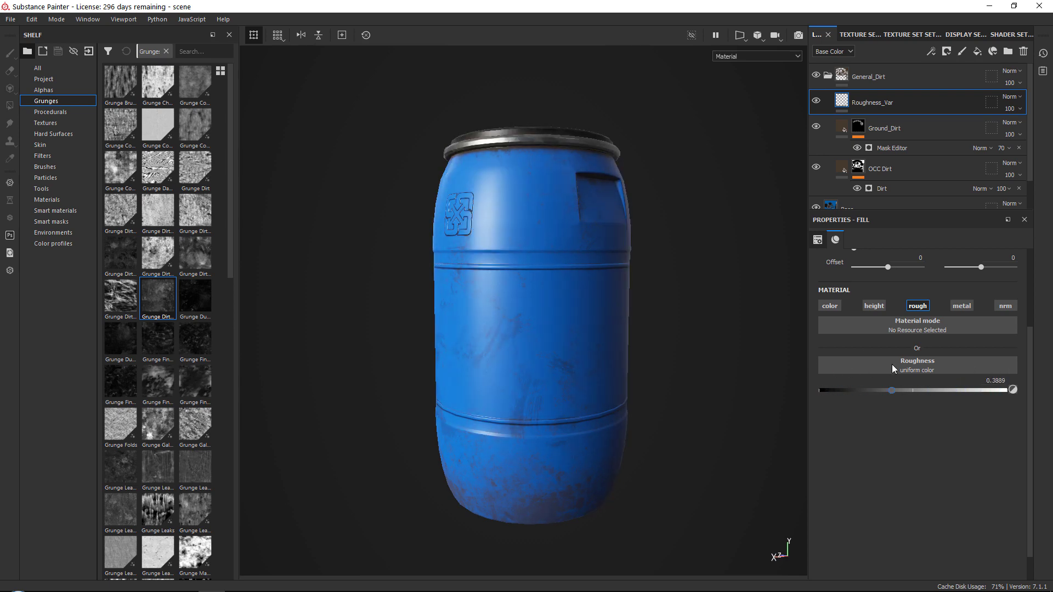
{"action": "left_click", "coordinate": [947, 51]}
{"action": "left_click", "coordinate": [967, 81]}
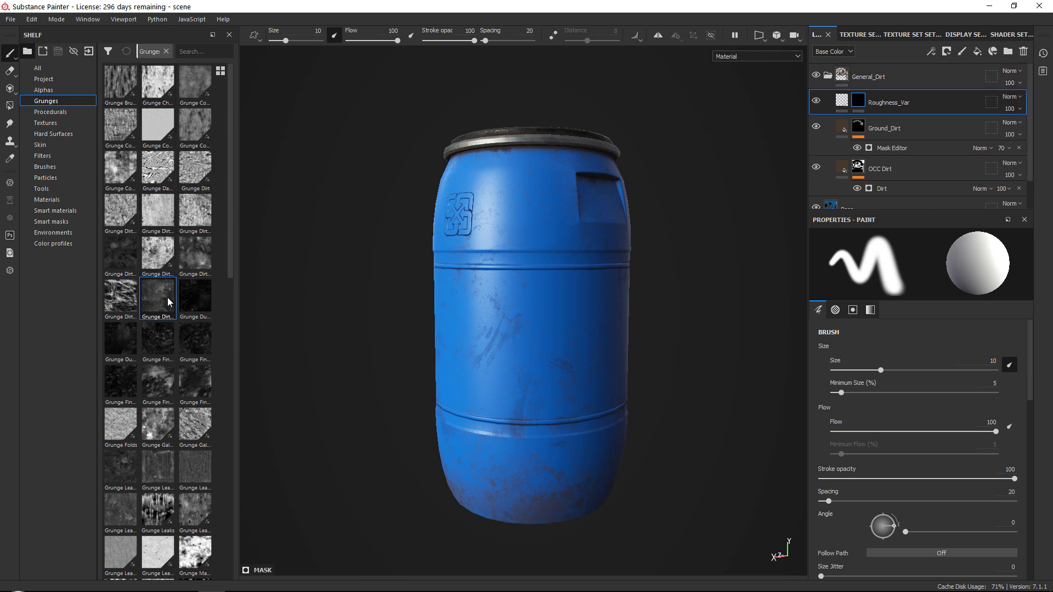
Step: Add a fill effect to the Roughness_Var mask and assign Grunge Wipe Brushed as its grayscale texture
{"action": "left_click", "coordinate": [932, 54]}
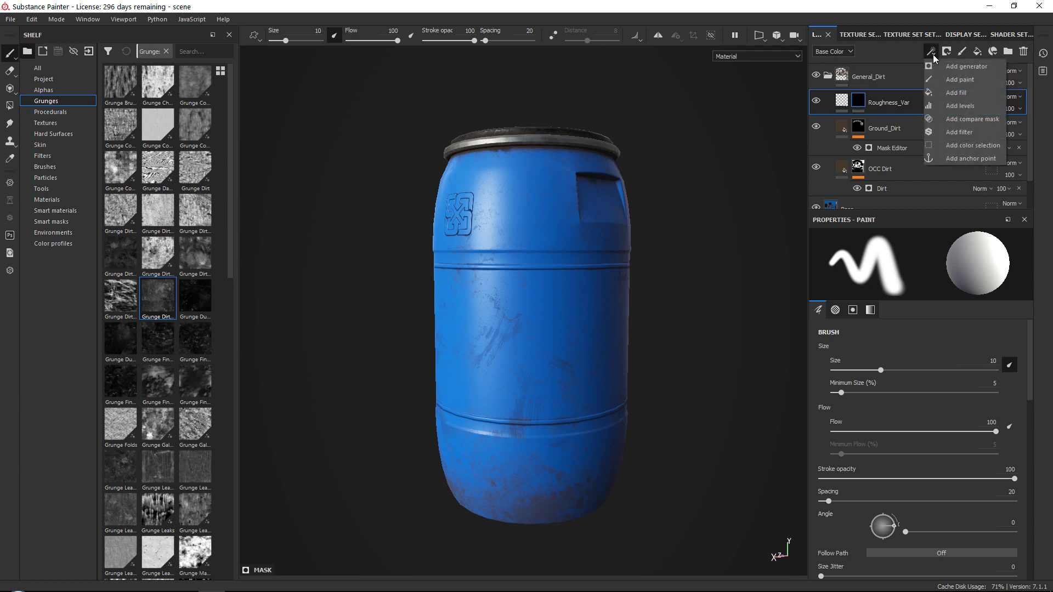
{"action": "left_click", "coordinate": [938, 91]}
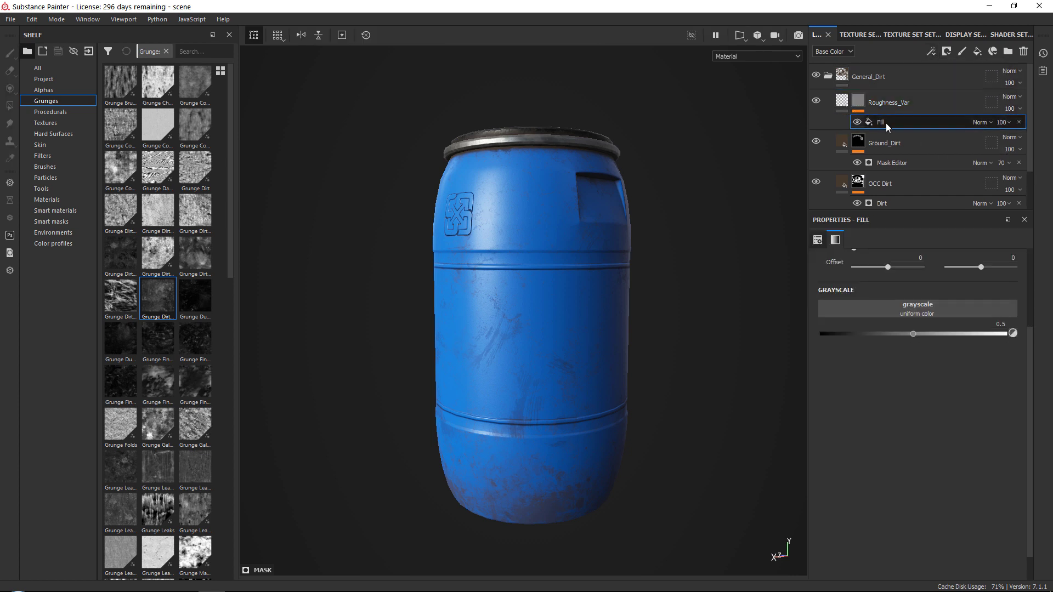
{"action": "left_click", "coordinate": [883, 308]}
{"action": "left_click_drag", "start_coordinate": [229, 235], "coordinate": [218, 545]}
{"action": "mouse_move", "coordinate": [195, 430]}
{"action": "left_mouse_down"}
{"action": "mouse_move", "coordinate": [881, 341]}
{"action": "mouse_move", "coordinate": [877, 310]}
{"action": "left_mouse_up"}
{"action": "scroll", "coordinate": [521, 358], "scroll_direction": "up", "scroll_amount": 5}
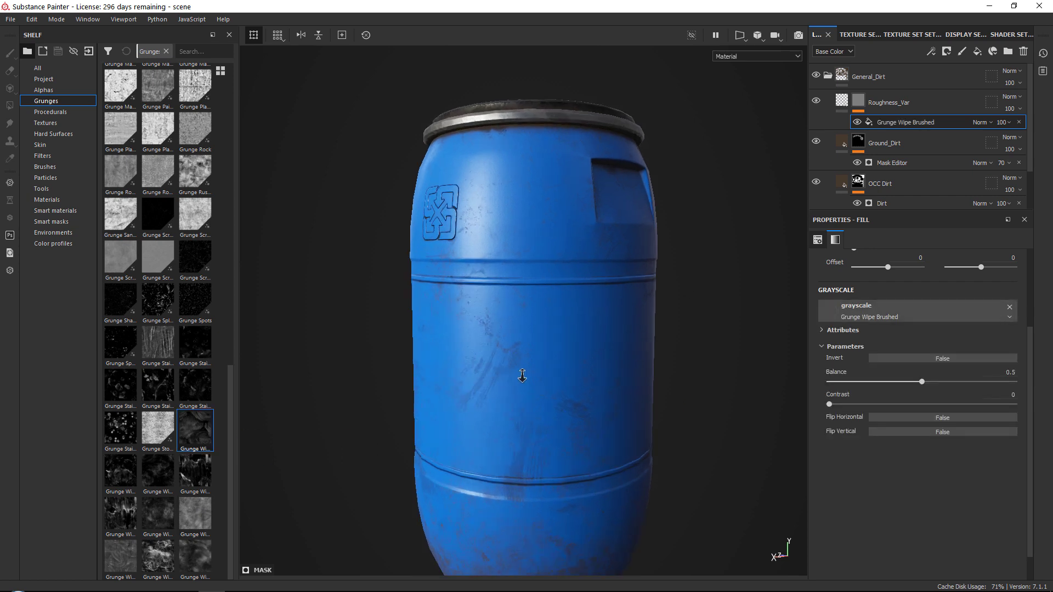
Step: Raise the Roughness_Var layer's roughness to its maximum and check the surface reflections
{"action": "left_click", "coordinate": [841, 103]}
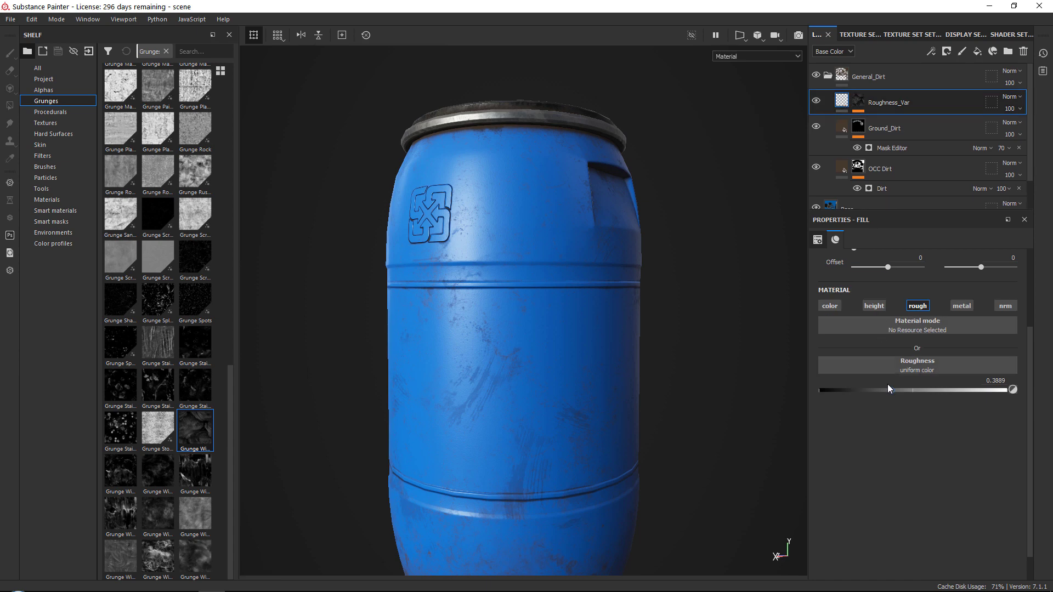
{"action": "left_click_drag", "start_coordinate": [902, 390], "coordinate": [1040, 383]}
{"action": "left_click_drag", "start_coordinate": [577, 294], "coordinate": [559, 242], "text": "alt"}
Step: Try other wipe grunges, including Grunge Wipe Leaky, in the fill effect of the Roughness_Var mask
{"action": "left_click", "coordinate": [858, 106]}
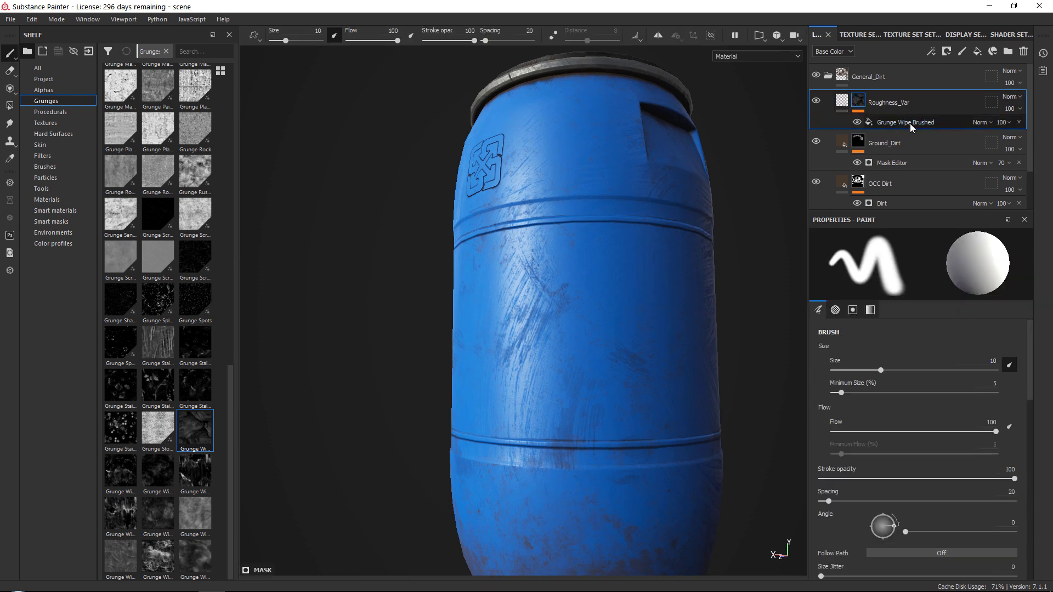
{"action": "left_click", "coordinate": [914, 123]}
{"action": "mouse_move", "coordinate": [195, 557]}
{"action": "left_mouse_down"}
{"action": "mouse_move", "coordinate": [908, 279]}
{"action": "mouse_move", "coordinate": [910, 314]}
{"action": "left_mouse_up"}
{"action": "mouse_move", "coordinate": [488, 296]}
{"action": "left_mouse_down", "text": "alt"}
{"action": "mouse_move", "coordinate": [533, 291]}
{"action": "mouse_move", "coordinate": [514, 282]}
{"action": "left_mouse_up", "text": "alt"}
{"action": "left_click_drag", "start_coordinate": [121, 548], "coordinate": [921, 307]}
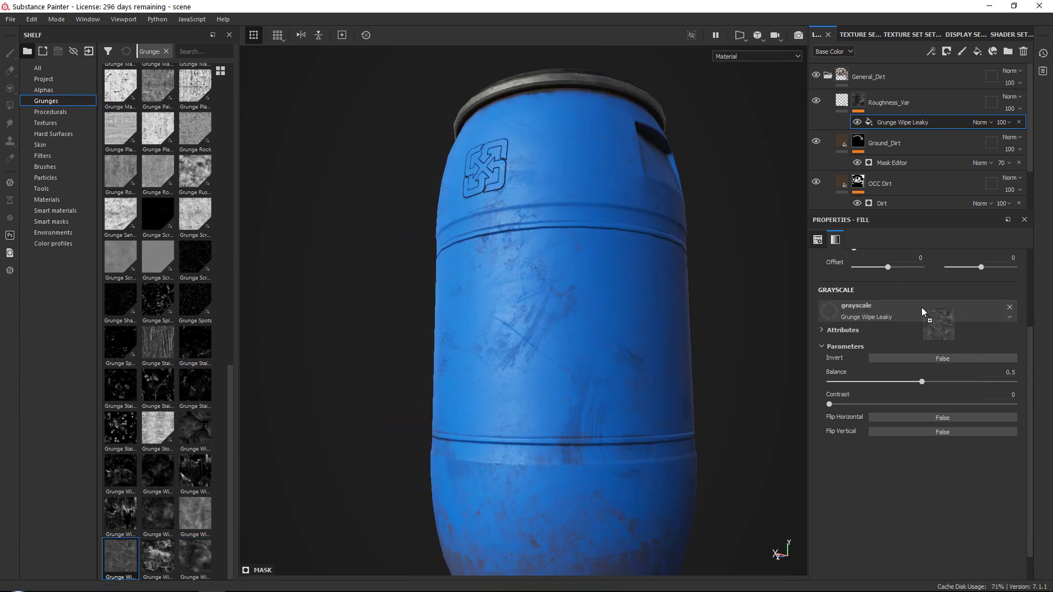
Step: Assign Grunge Wipe grainy to the Roughness_Var mask fill with balance 0.34 and a UV scale of 5
{"action": "left_click_drag", "start_coordinate": [204, 514], "coordinate": [873, 305]}
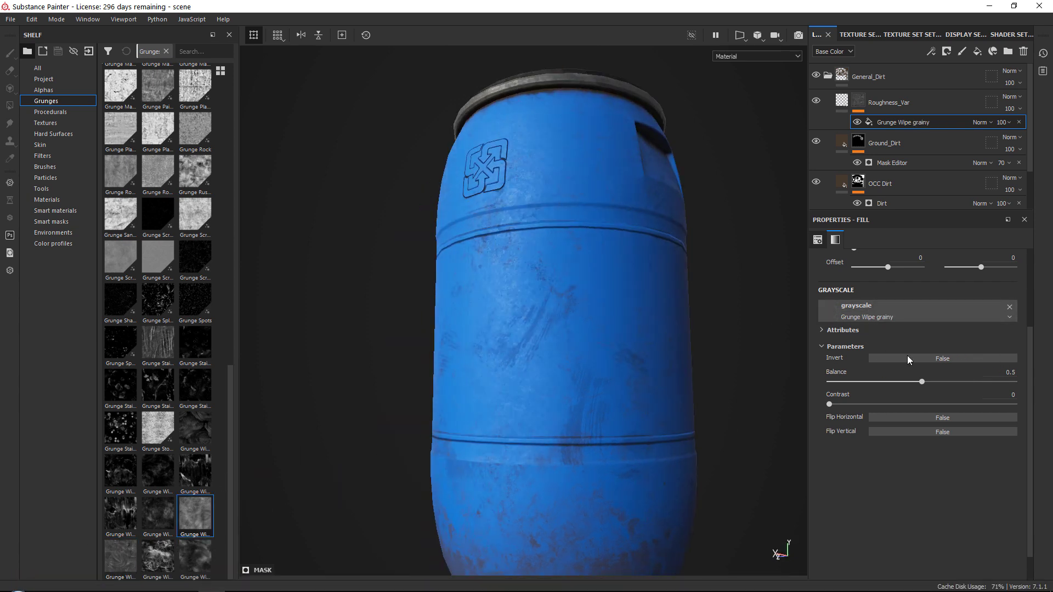
{"action": "left_click_drag", "start_coordinate": [921, 381], "coordinate": [891, 373]}
{"action": "scroll", "coordinate": [910, 324], "scroll_direction": "up", "scroll_amount": 3}
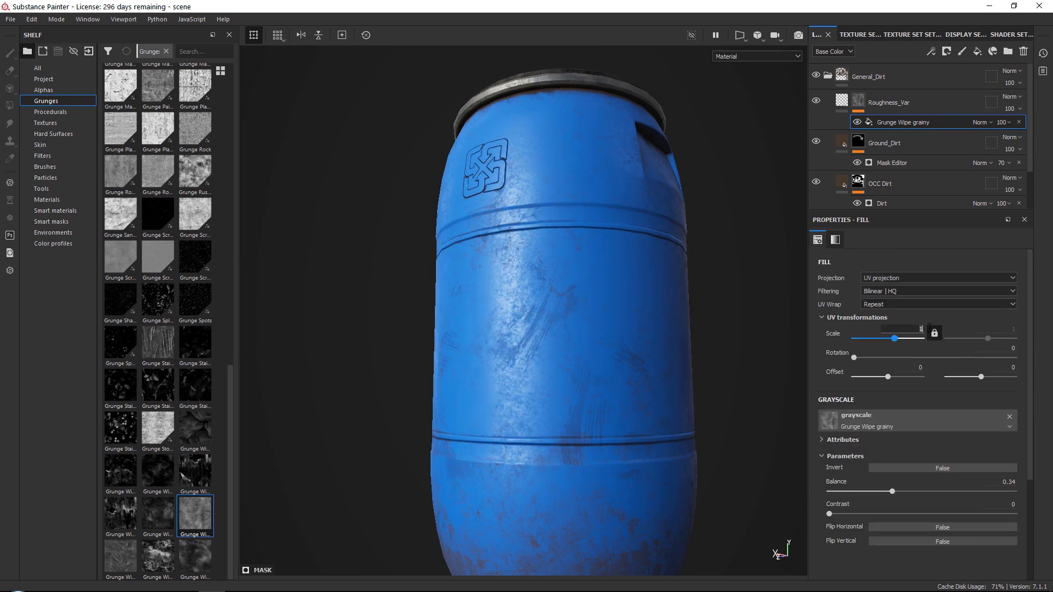
{"action": "type", "text": "5"}
{"action": "key", "text": "Return"}
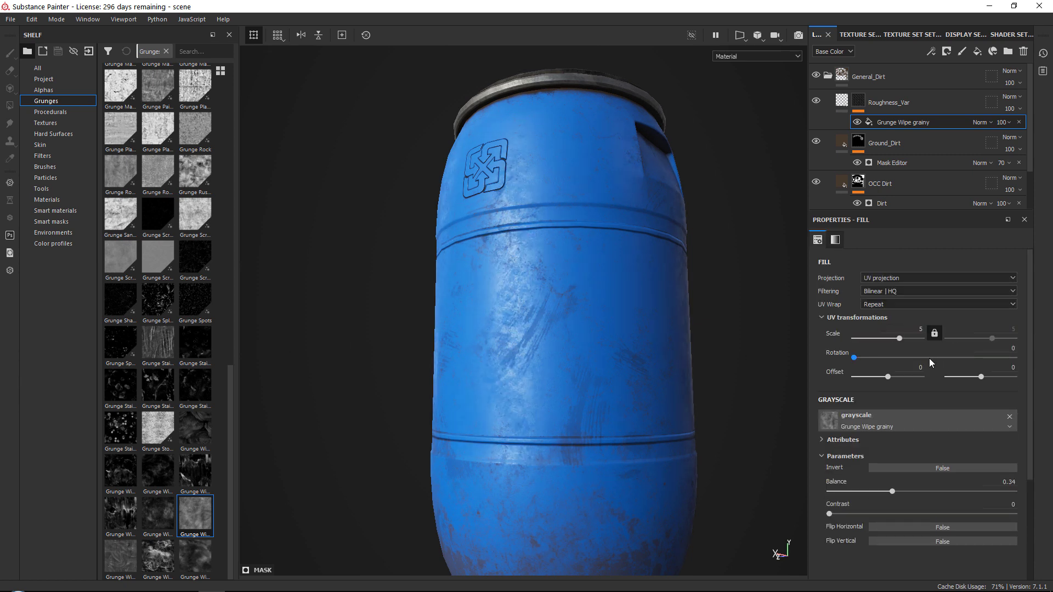
Step: Replace the mask fill's grunge with Grunge Map 013 and set its balance to 0.44 and contrast to 0.18
{"action": "scroll", "coordinate": [929, 357], "scroll_direction": "down", "scroll_amount": 1}
{"action": "scroll", "coordinate": [147, 292], "scroll_direction": "up", "scroll_amount": 8}
{"action": "left_click_drag", "start_coordinate": [194, 362], "coordinate": [926, 376]}
{"action": "left_click_drag", "start_coordinate": [890, 462], "coordinate": [862, 486]}
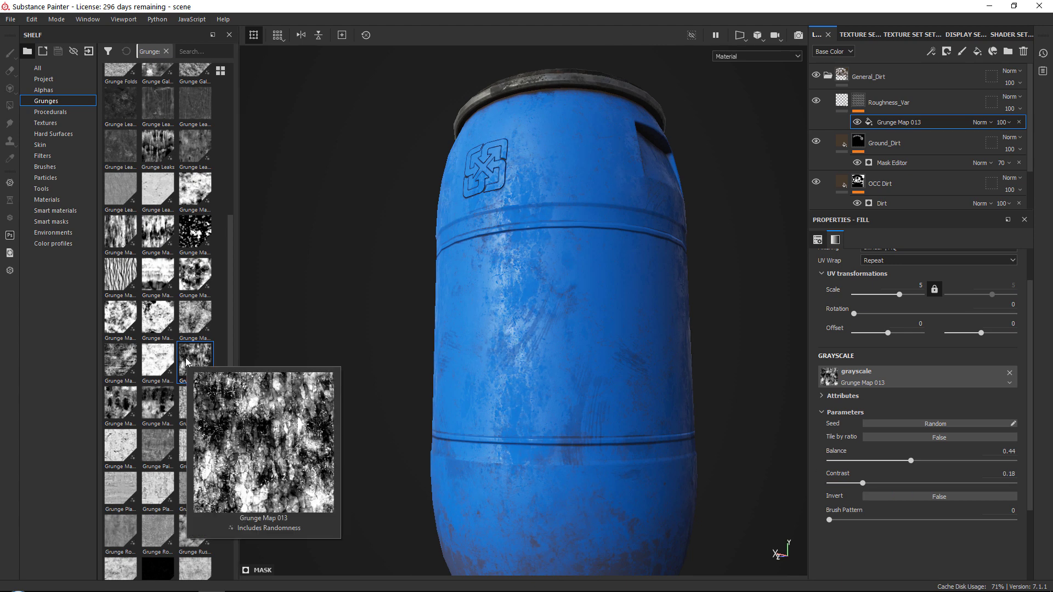
Step: Lower the Roughness_Var layer's roughness below its maximum and check the reflections around the barrel
{"action": "left_click", "coordinate": [842, 101]}
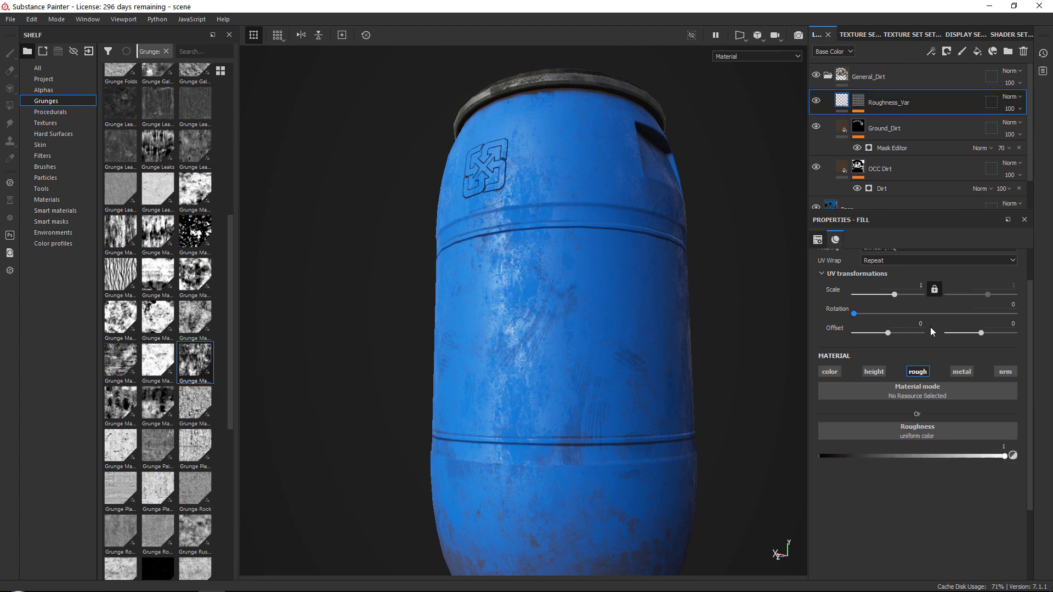
{"action": "mouse_move", "coordinate": [994, 456]}
{"action": "left_mouse_down"}
{"action": "mouse_move", "coordinate": [893, 455]}
{"action": "mouse_move", "coordinate": [942, 455]}
{"action": "left_mouse_up"}
{"action": "right_click_drag", "start_coordinate": [534, 173], "coordinate": [652, 204], "text": "alt"}
{"action": "left_click_drag", "start_coordinate": [663, 205], "coordinate": [571, 216], "text": "alt"}
{"action": "right_click_drag", "start_coordinate": [570, 216], "coordinate": [564, 395], "text": "alt"}
{"action": "left_click_drag", "start_coordinate": [565, 394], "coordinate": [694, 226], "text": "alt"}
Step: Set the Grunge Map 013 fill in the Roughness_Var mask to tri-planar projection and inspect the barrel from several sides
{"action": "left_click", "coordinate": [860, 101]}
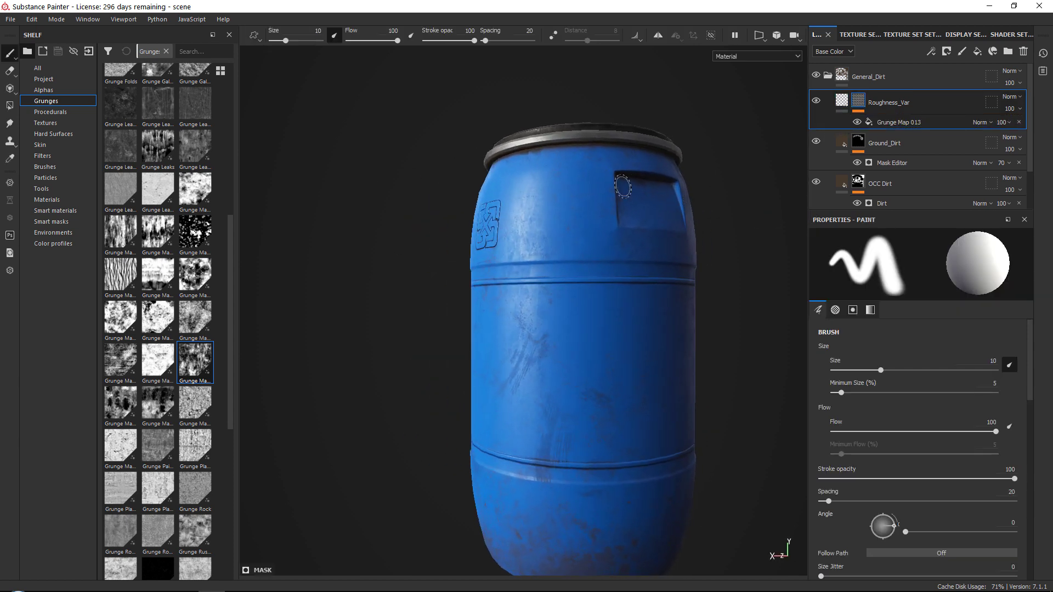
{"action": "left_click", "coordinate": [880, 124]}
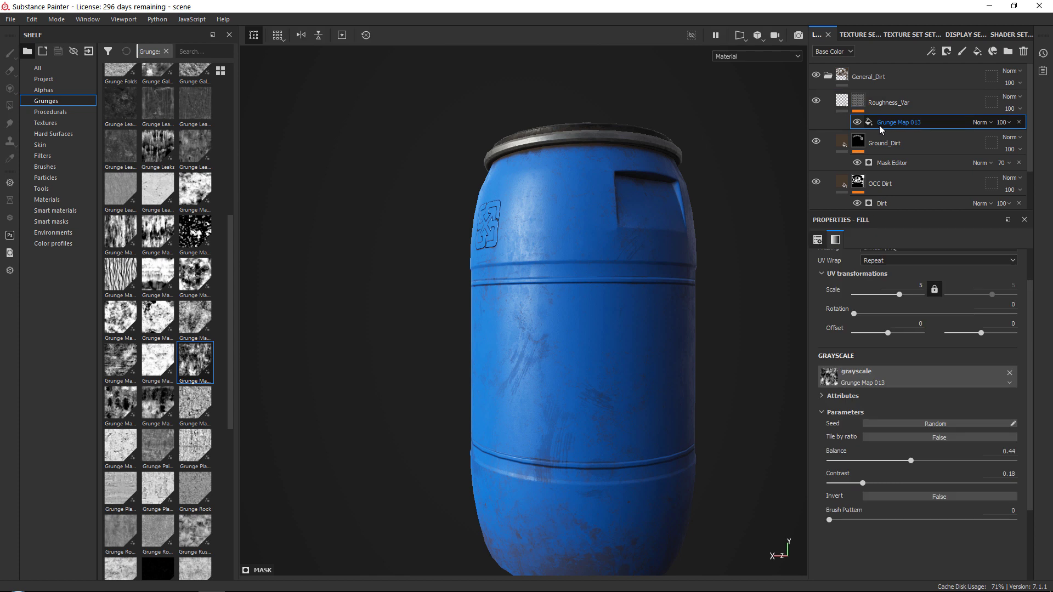
{"action": "left_click", "coordinate": [886, 277]}
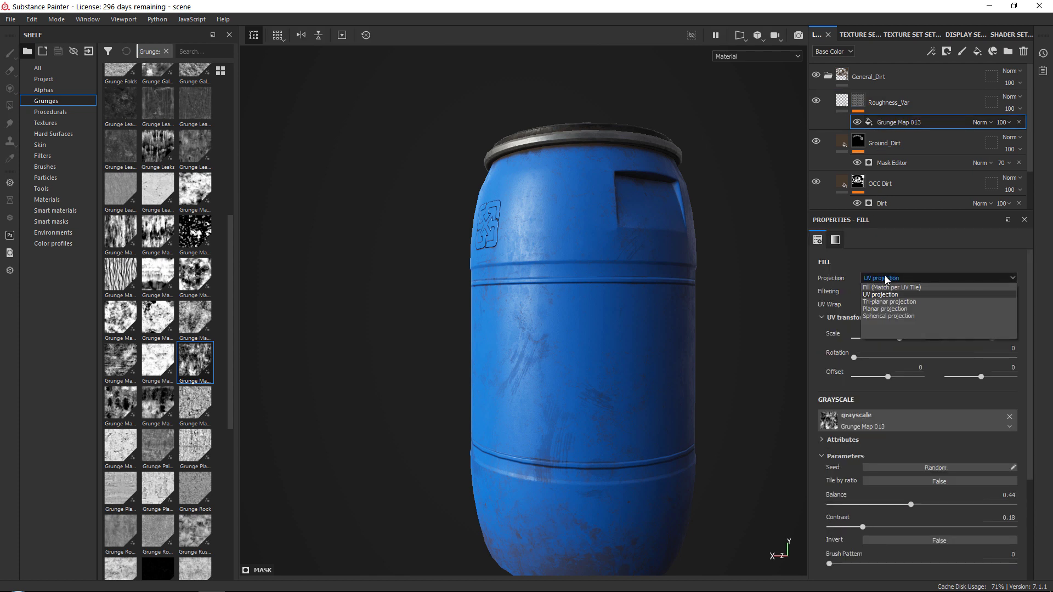
{"action": "left_click", "coordinate": [899, 301]}
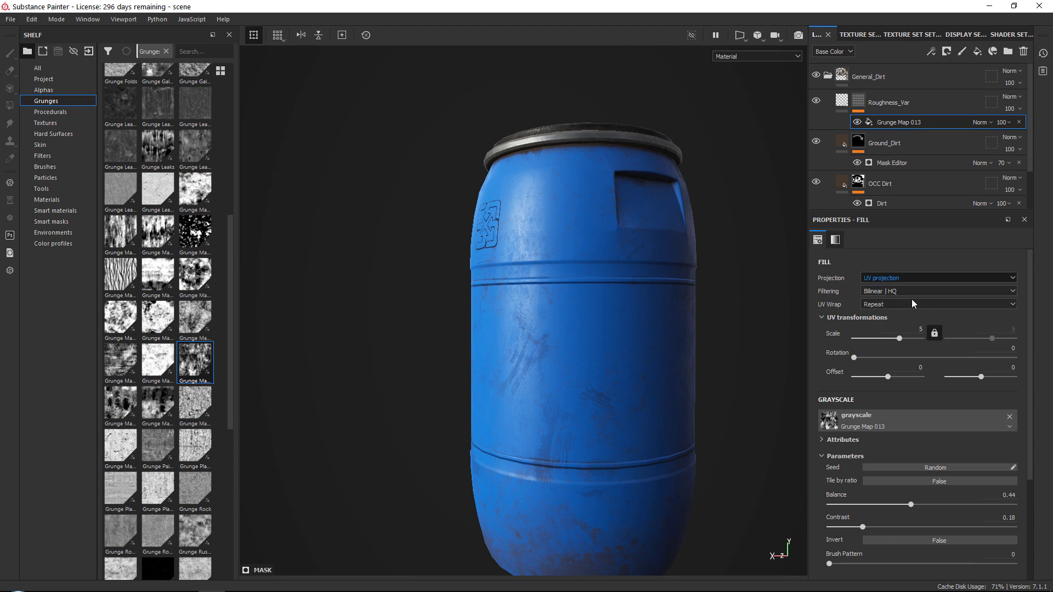
{"action": "left_click_drag", "start_coordinate": [668, 343], "coordinate": [713, 112], "text": "alt"}
{"action": "left_click_drag", "start_coordinate": [646, 275], "coordinate": [551, 288], "text": "alt"}
{"action": "key", "text": "r"}
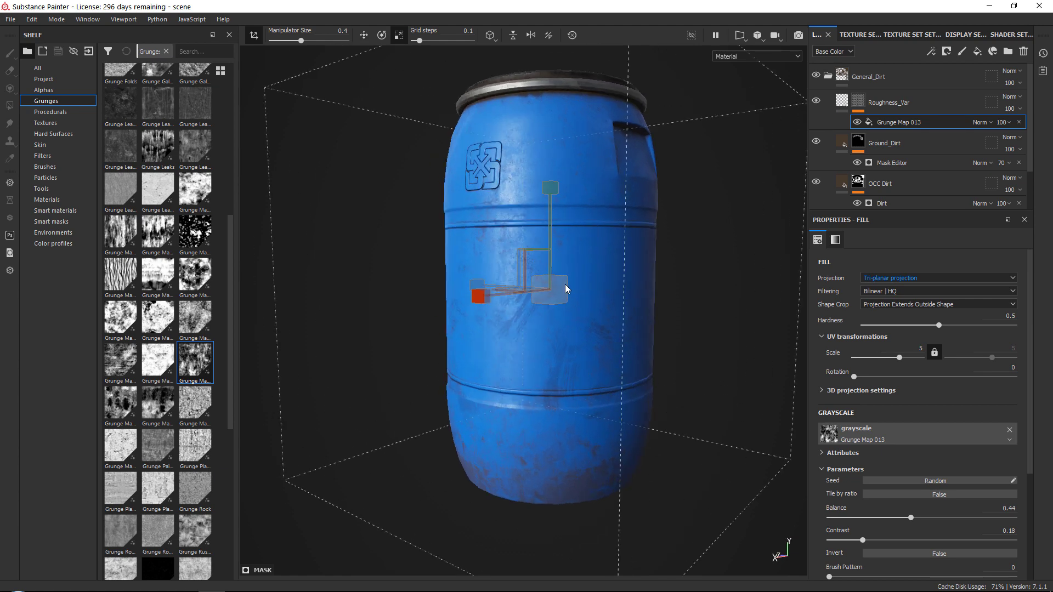
{"action": "left_click_drag", "start_coordinate": [564, 283], "coordinate": [382, 198]}
Step: Make the Paint tool active on the Roughness_Var mask, after briefly trying the Projection tool
{"action": "key", "text": "1"}
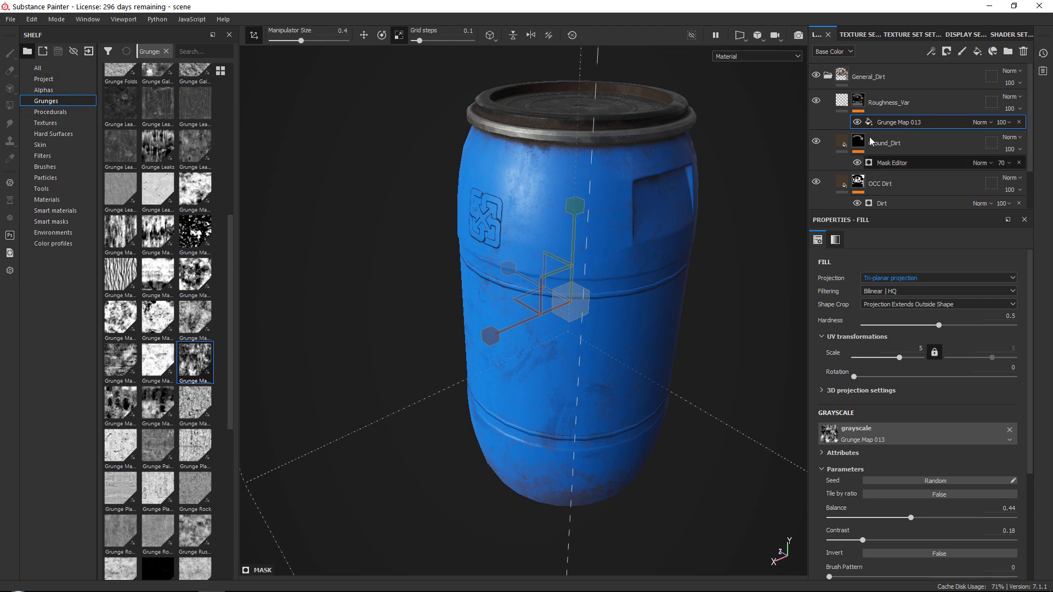
{"action": "left_click", "coordinate": [8, 88]}
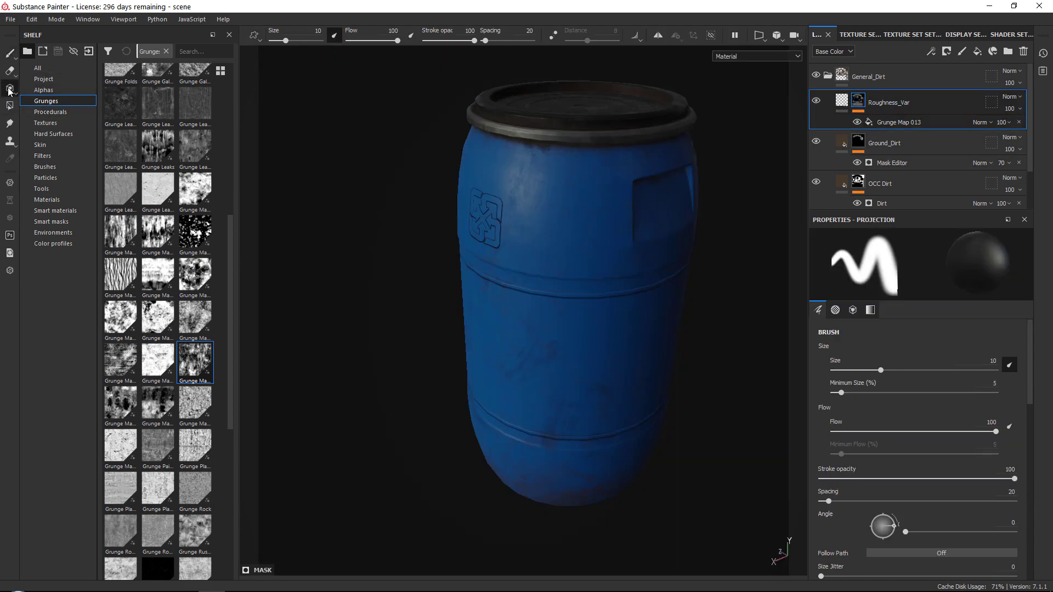
{"action": "left_click_drag", "start_coordinate": [472, 194], "coordinate": [479, 160], "text": "alt"}
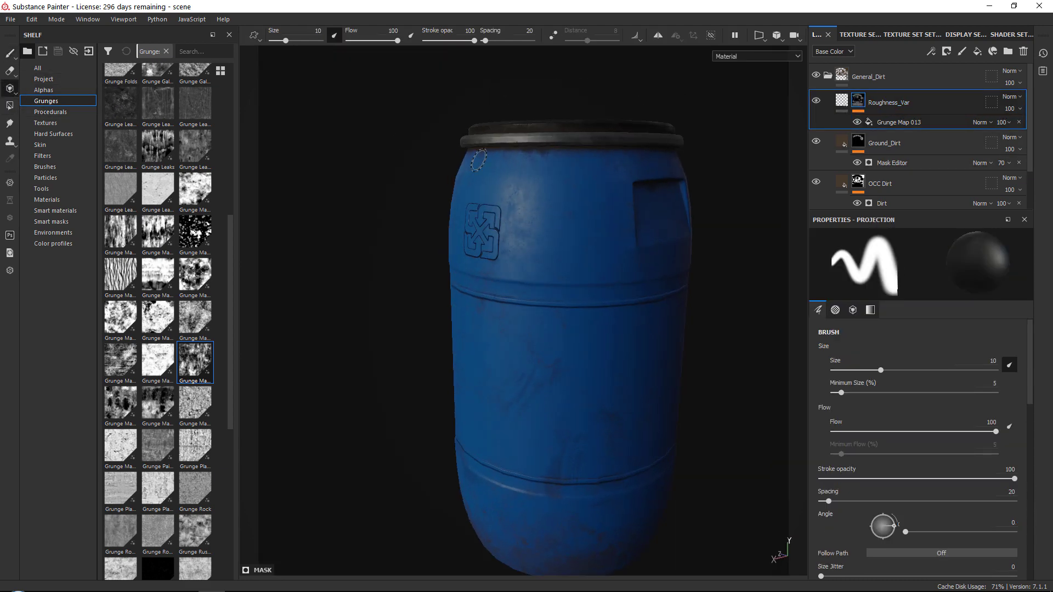
{"action": "left_click", "coordinate": [7, 55]}
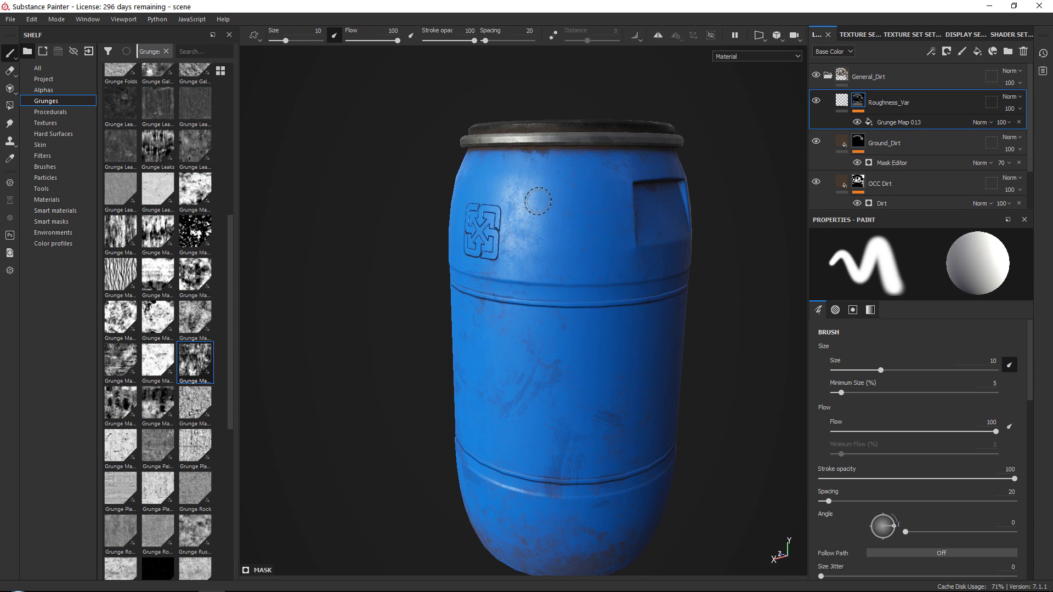
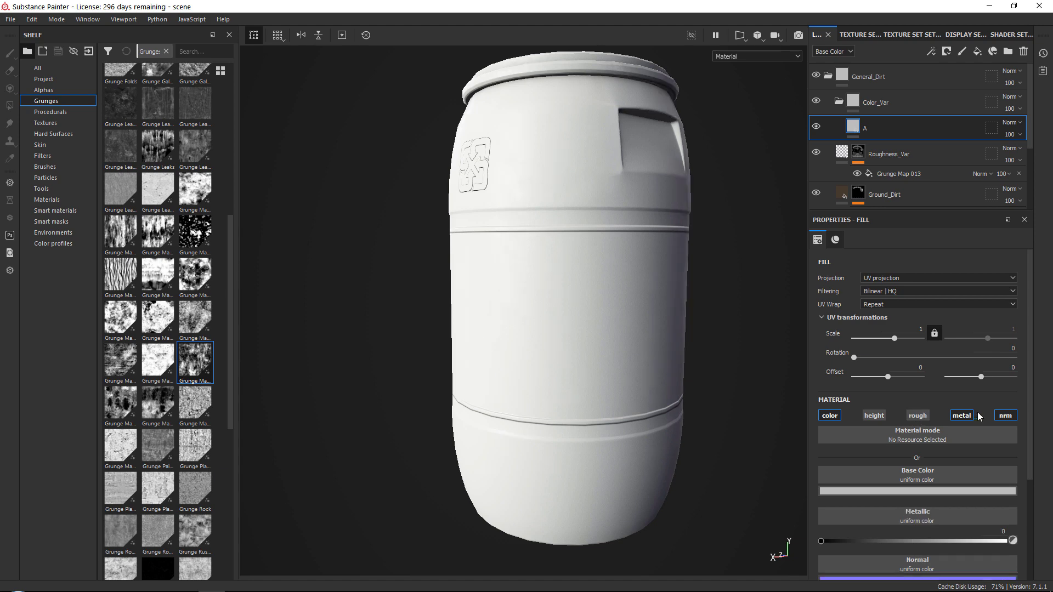
Step: Limit layer A to the color channel by disabling metal and normal, and give it a red base color
{"action": "left_click", "coordinate": [961, 416]}
{"action": "left_click", "coordinate": [1004, 416]}
{"action": "left_click", "coordinate": [906, 488]}
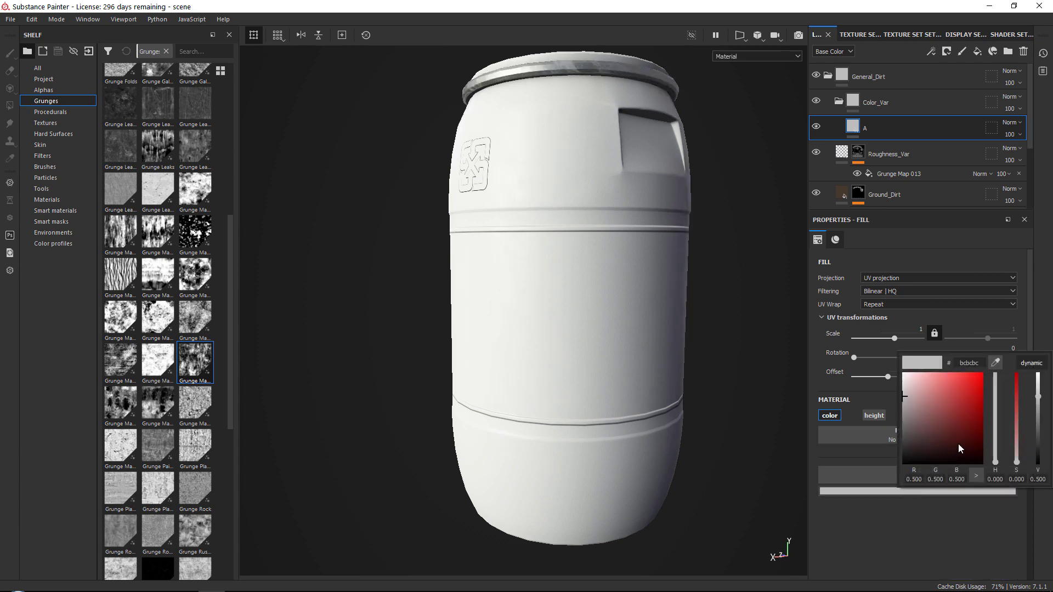
{"action": "left_click", "coordinate": [969, 419]}
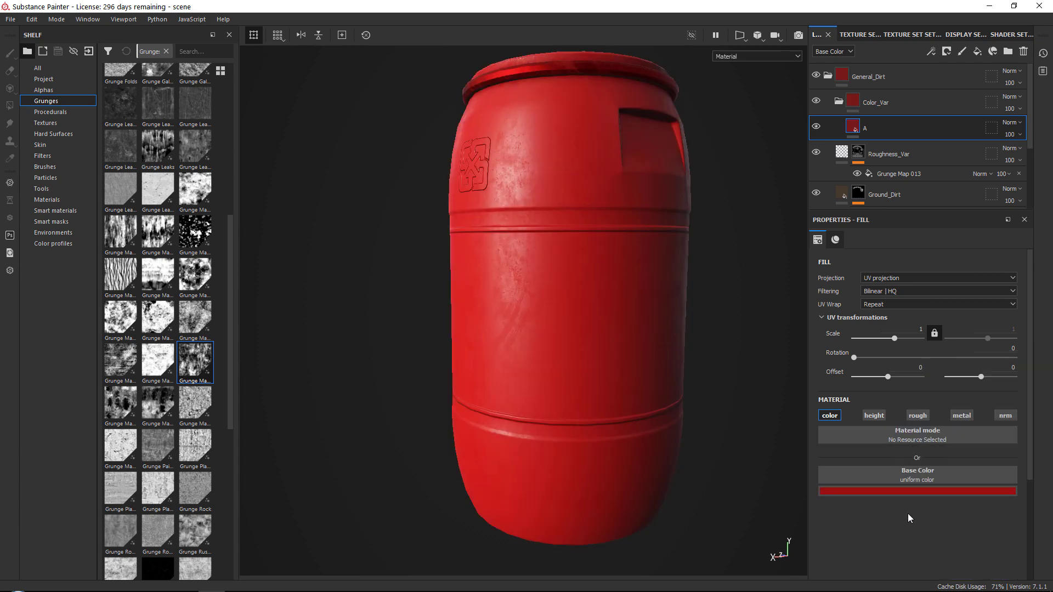
Step: Duplicate layer A, name the copy B and set its base color to purple 96109c
{"action": "right_click", "coordinate": [884, 126]}
{"action": "left_click", "coordinate": [908, 248]}
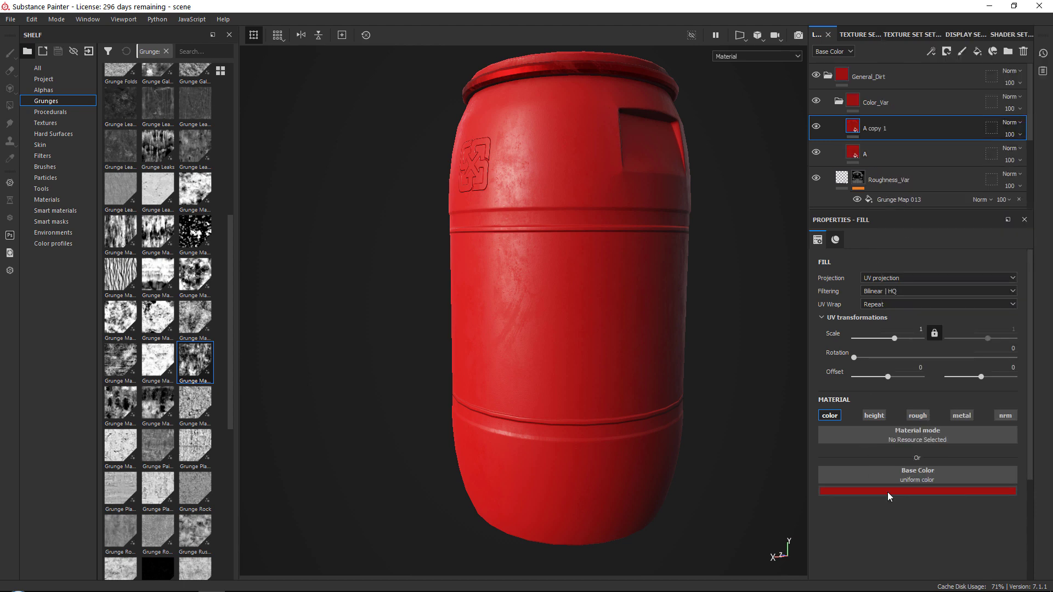
{"action": "double_click", "coordinate": [880, 129]}
{"action": "type", "text": "B"}
{"action": "key", "text": "Return"}
{"action": "left_click", "coordinate": [906, 492]}
{"action": "left_click_drag", "start_coordinate": [991, 439], "coordinate": [993, 392]}
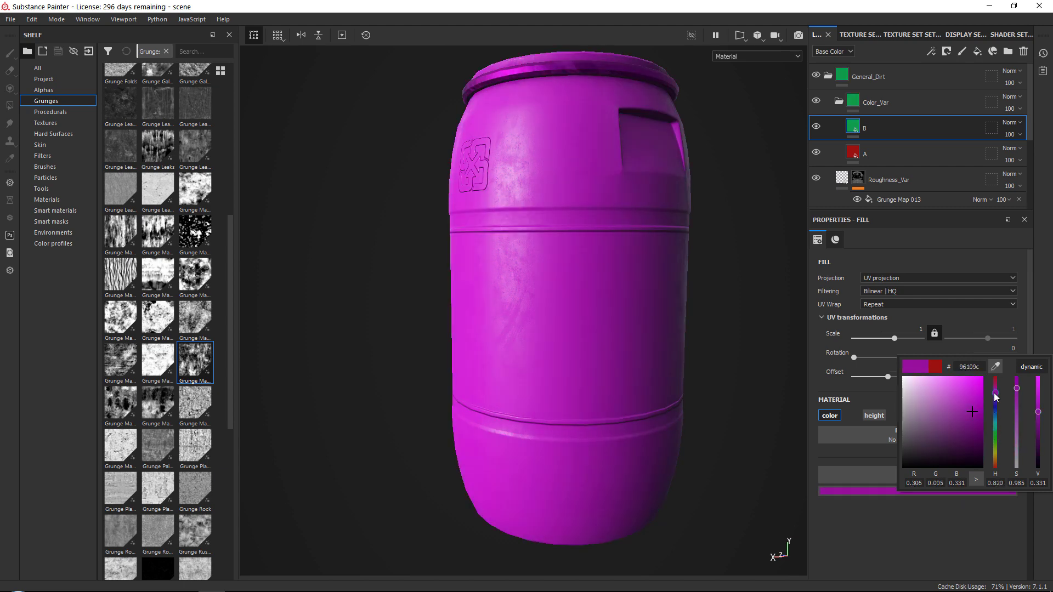
Step: Duplicate layer B, name the copy C and set its base color to a light grey
{"action": "right_click", "coordinate": [899, 127]}
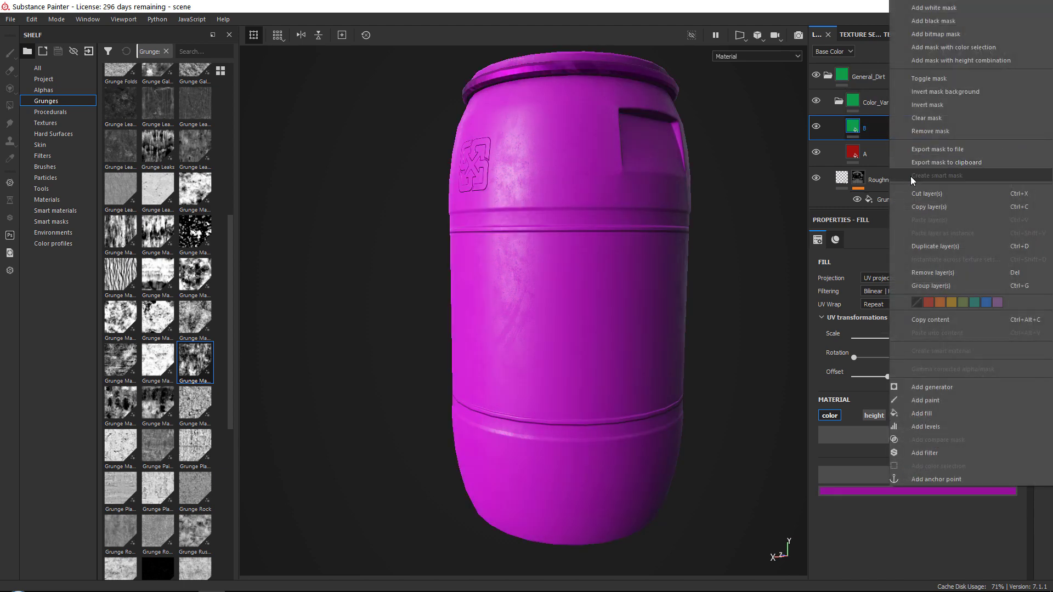
{"action": "left_click", "coordinate": [922, 245]}
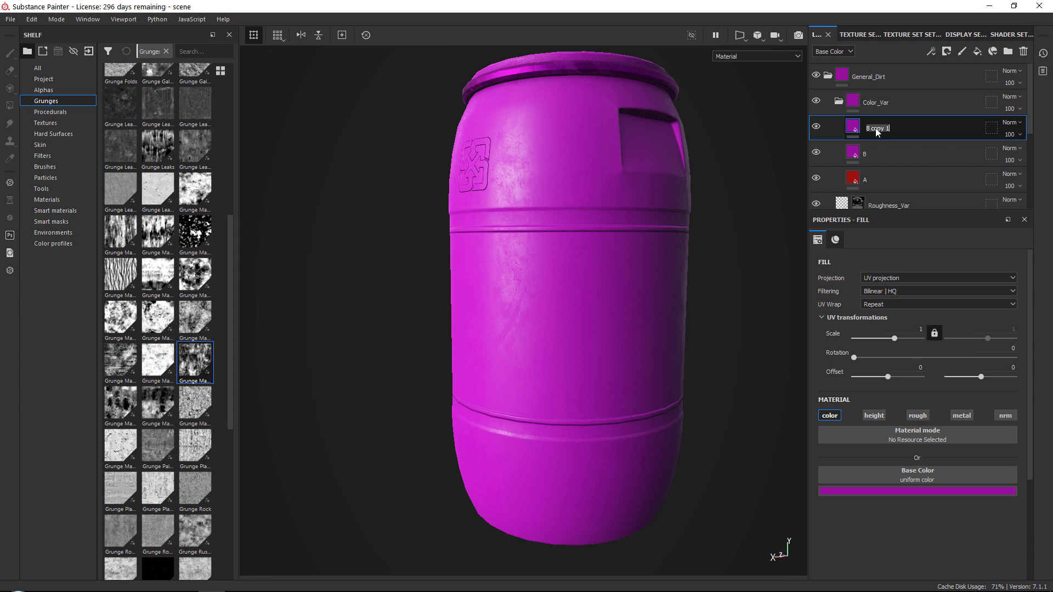
{"action": "type", "text": "C"}
{"action": "key", "text": "Return"}
{"action": "left_click", "coordinate": [906, 491]}
{"action": "left_click", "coordinate": [907, 398]}
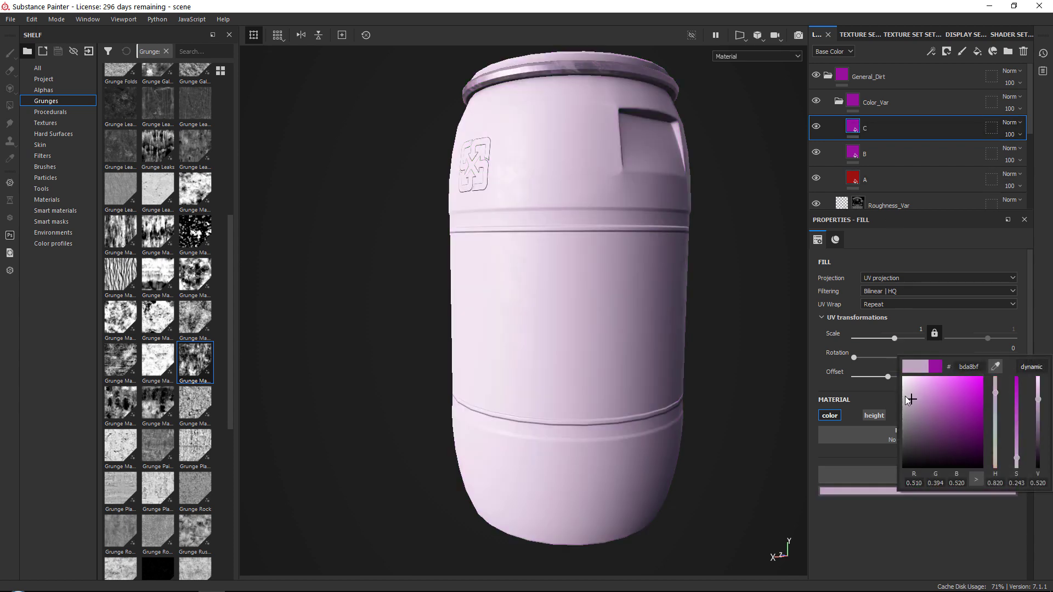
{"action": "left_click_drag", "start_coordinate": [907, 398], "coordinate": [896, 395]}
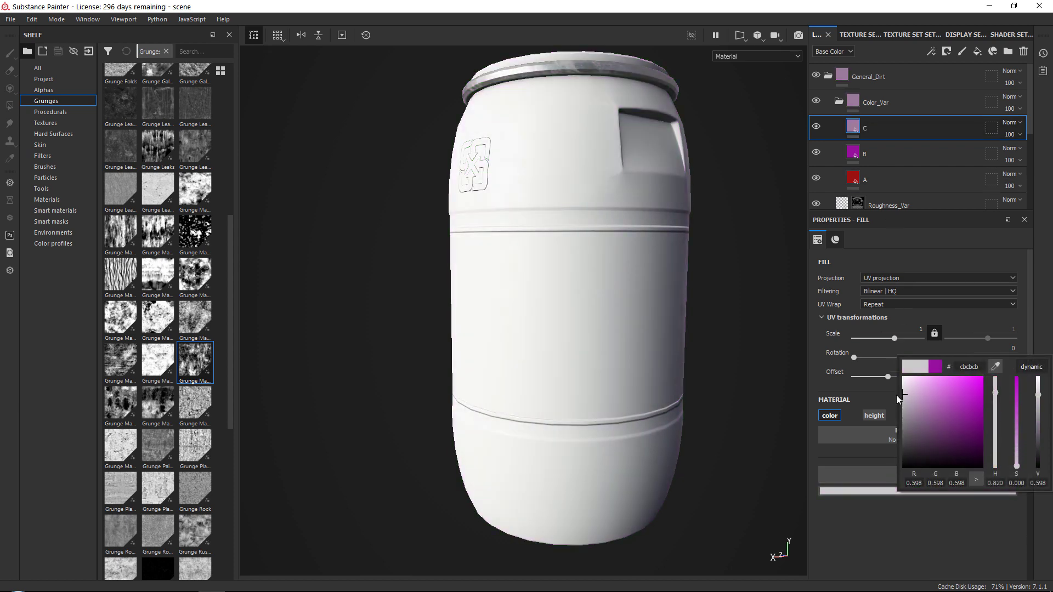
Step: Change layer B's base color to a bluer purple, 78109c
{"action": "left_click", "coordinate": [877, 179]}
{"action": "left_click", "coordinate": [879, 159]}
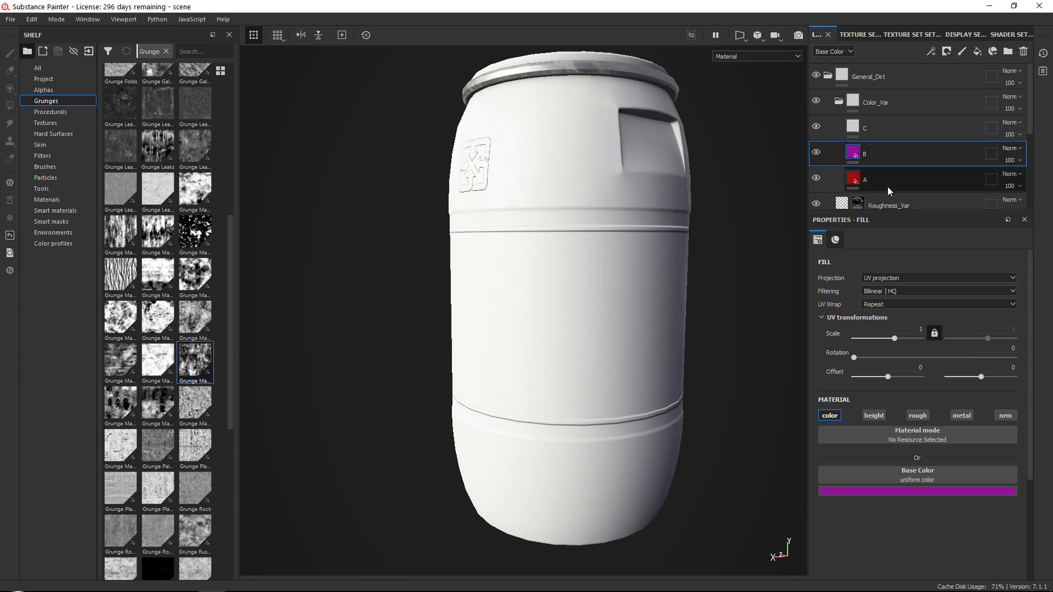
{"action": "left_click", "coordinate": [886, 186]}
{"action": "left_click", "coordinate": [884, 155]}
{"action": "left_click", "coordinate": [915, 491]}
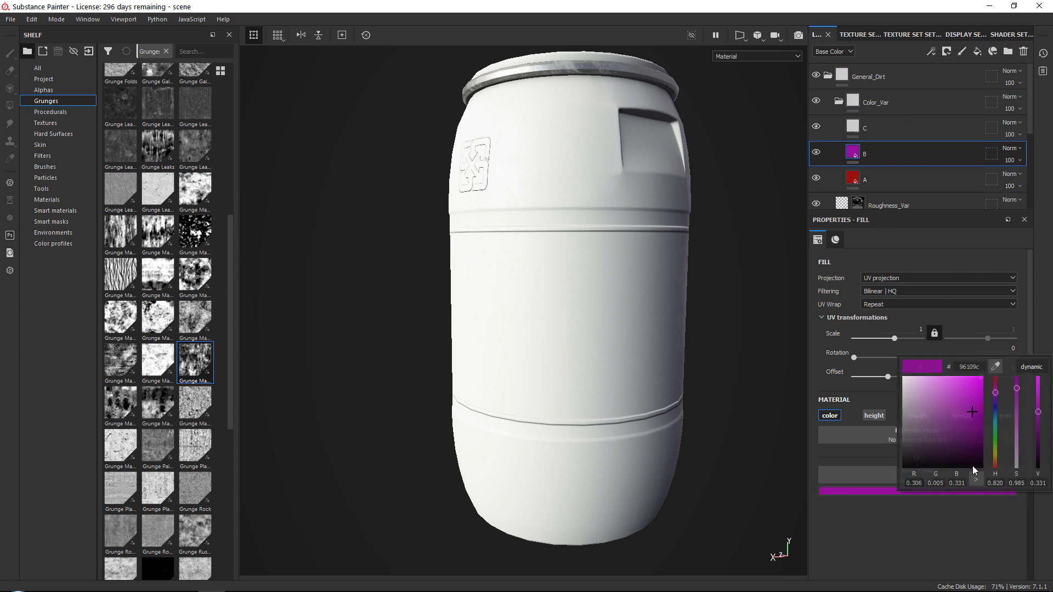
{"action": "left_click_drag", "start_coordinate": [998, 456], "coordinate": [995, 400]}
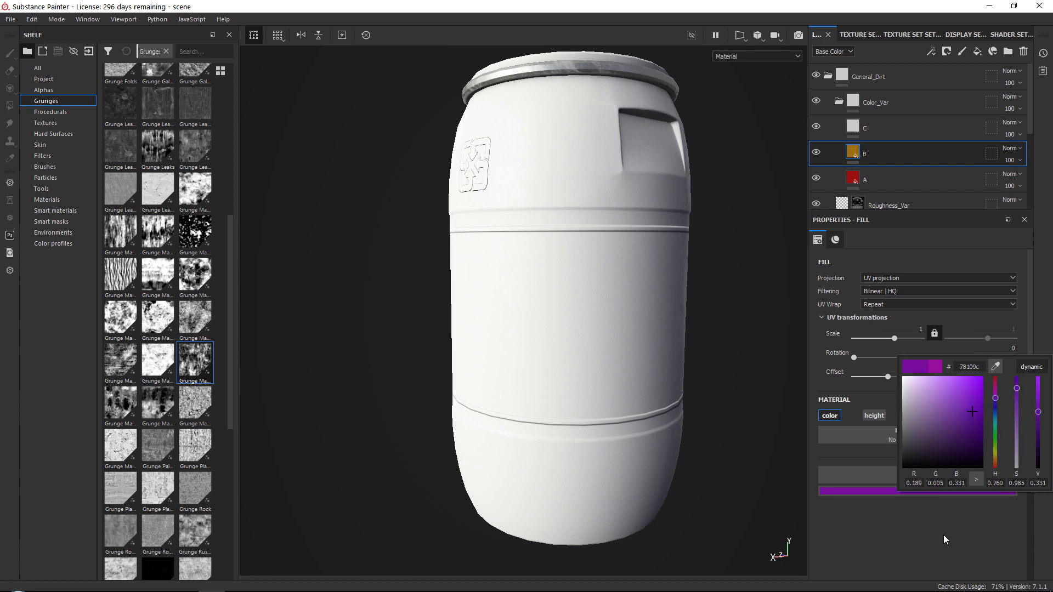
Step: Add black masks to layers A, B and C in the Color_Var folder
{"action": "left_click", "coordinate": [888, 180]}
{"action": "left_click", "coordinate": [947, 51]}
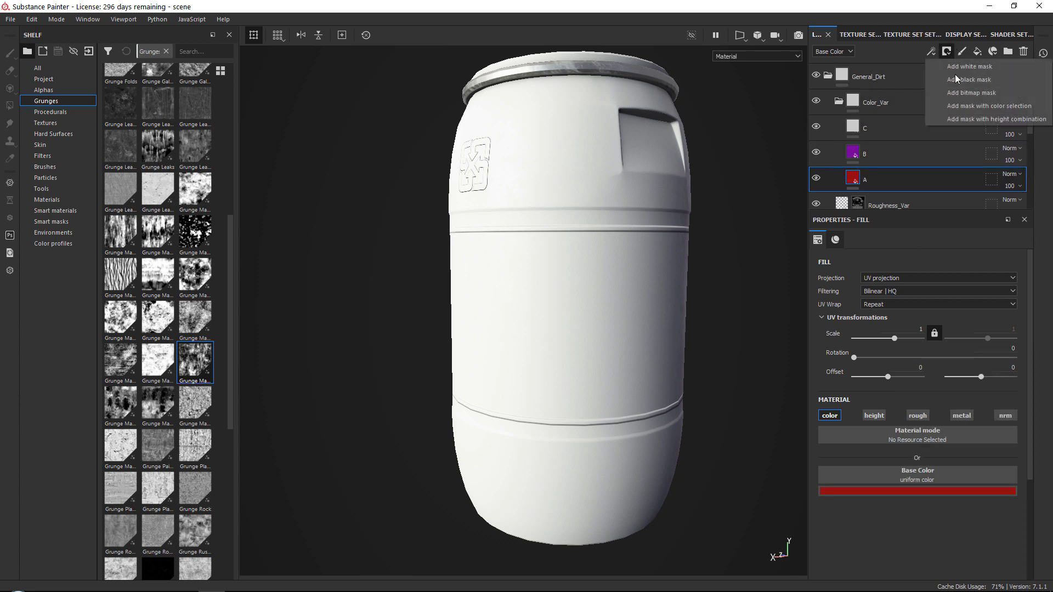
{"action": "left_click", "coordinate": [962, 81]}
{"action": "left_click", "coordinate": [912, 151]}
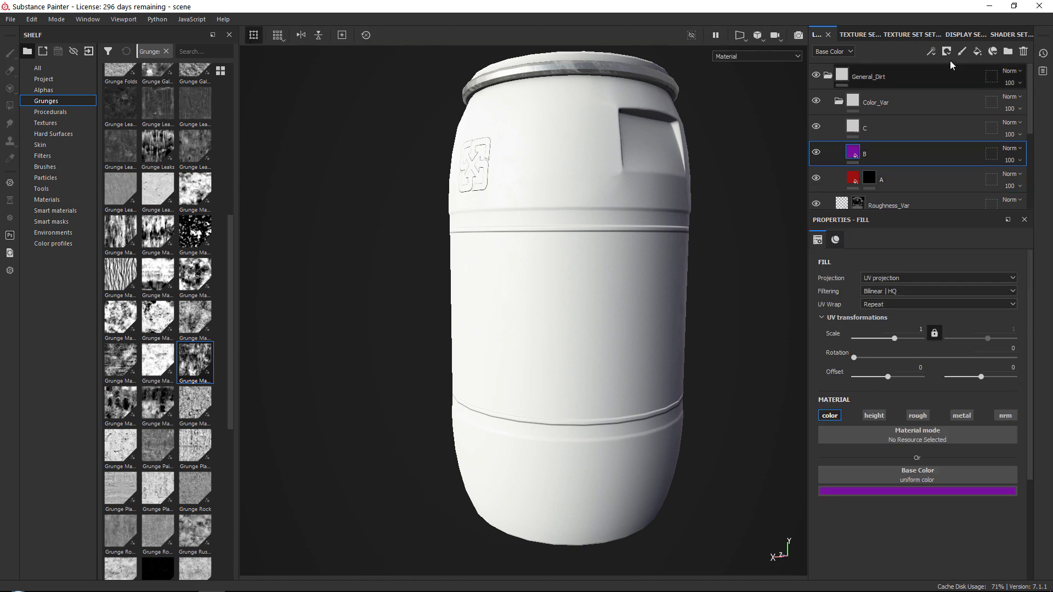
{"action": "left_click", "coordinate": [946, 51]}
{"action": "left_click", "coordinate": [957, 80]}
{"action": "left_click", "coordinate": [911, 125]}
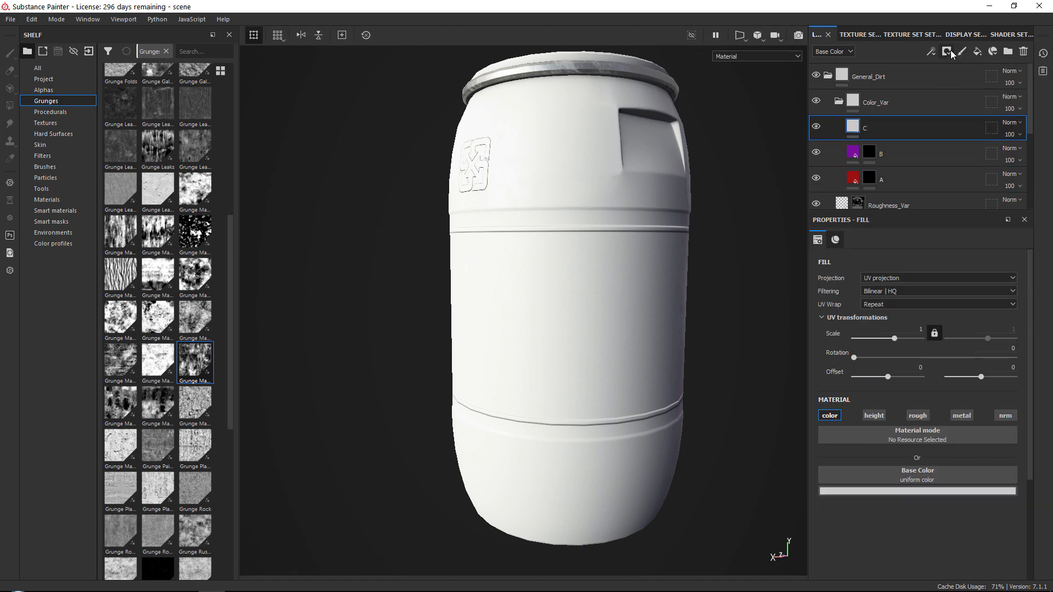
{"action": "left_click", "coordinate": [947, 51]}
{"action": "left_click", "coordinate": [958, 80]}
Step: Add a fill effect to the masks of layers A, B and C
{"action": "left_click", "coordinate": [906, 181]}
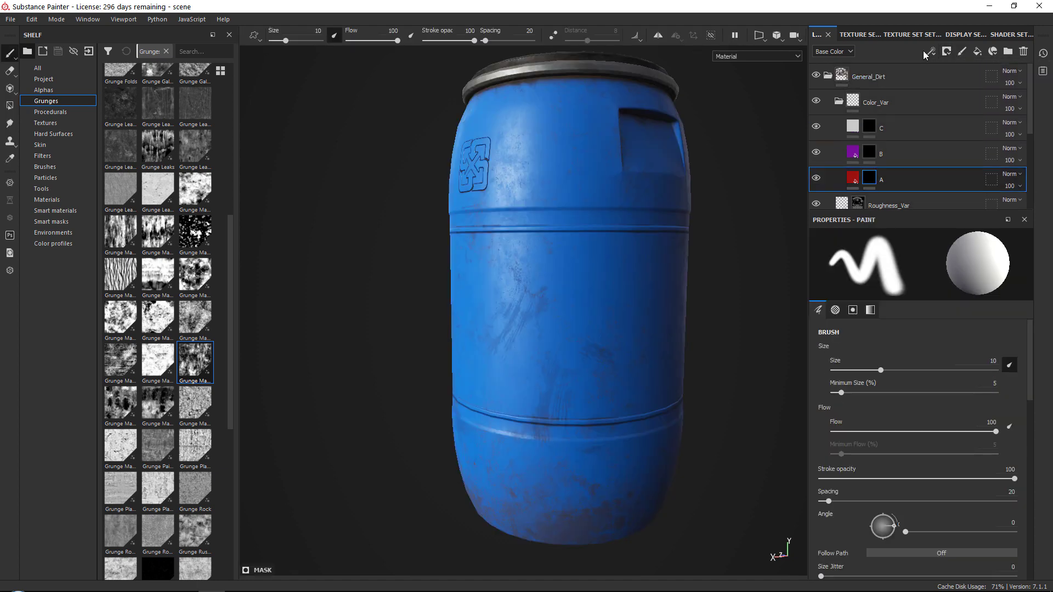
{"action": "left_click", "coordinate": [929, 51]}
{"action": "left_click", "coordinate": [945, 93]}
{"action": "left_click", "coordinate": [912, 156]}
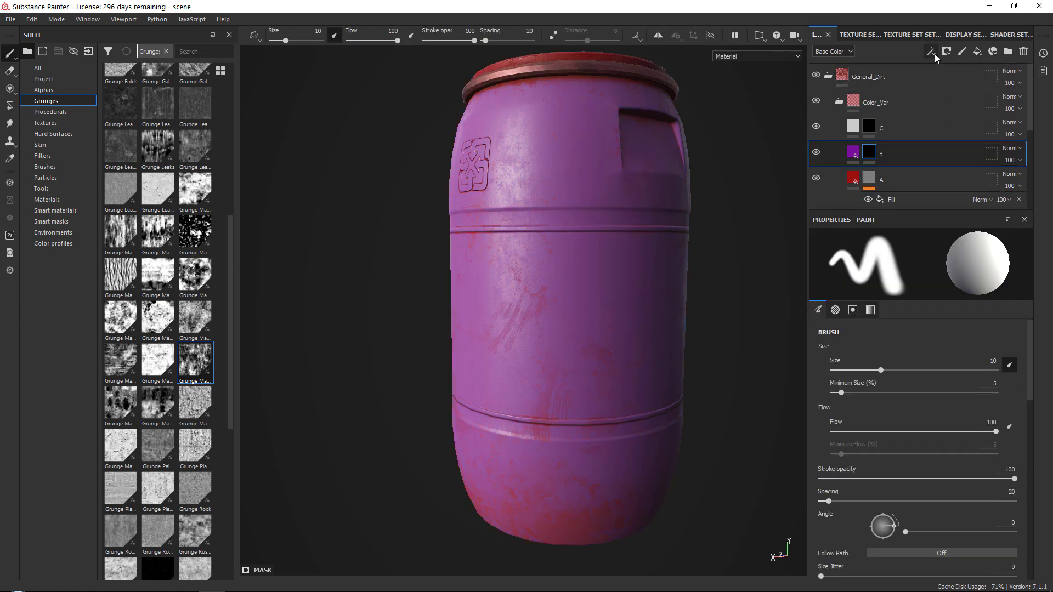
{"action": "left_click", "coordinate": [930, 51]}
{"action": "left_click", "coordinate": [938, 93]}
{"action": "left_click", "coordinate": [912, 131]}
{"action": "left_click", "coordinate": [931, 51]}
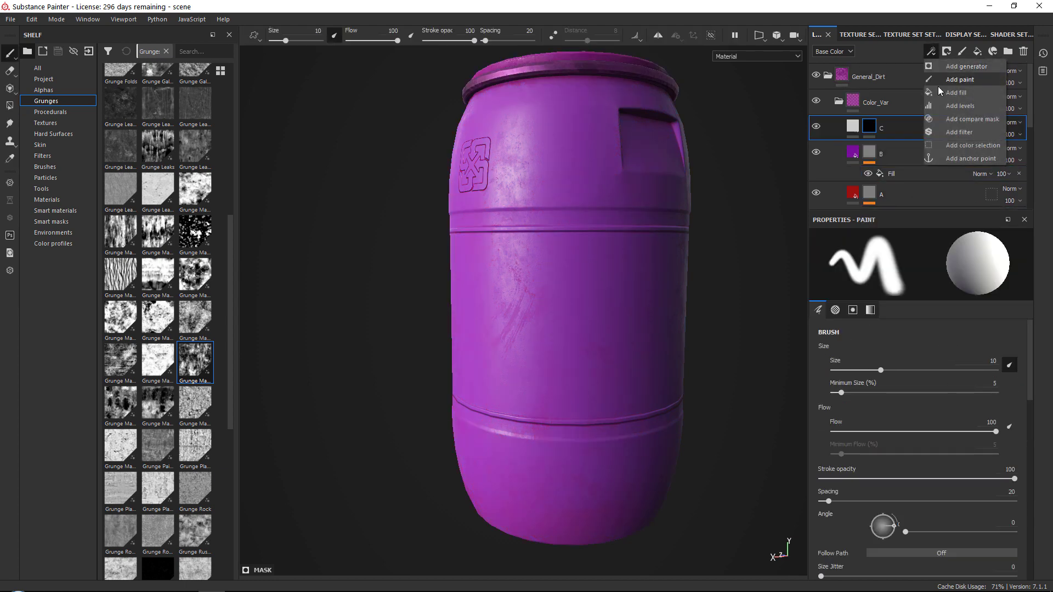
{"action": "left_click", "coordinate": [938, 92]}
Step: Assign Grunge Map 013 with balance 0.44 to layer A's mask fill and Grunge Dirt Splats to layer B's mask fill
{"action": "left_click", "coordinate": [910, 186]}
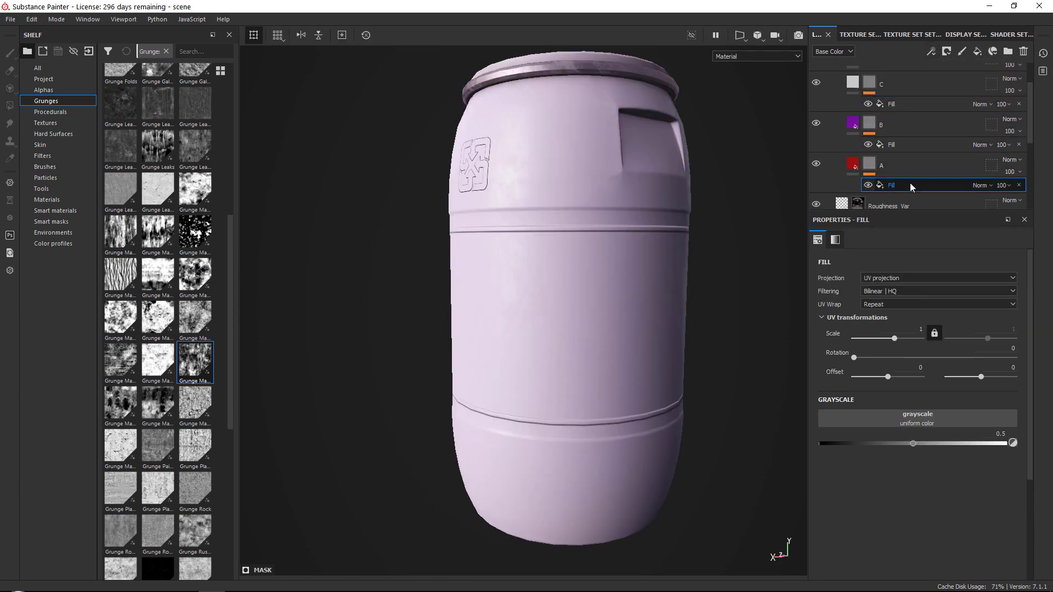
{"action": "left_click_drag", "start_coordinate": [187, 359], "coordinate": [861, 417]}
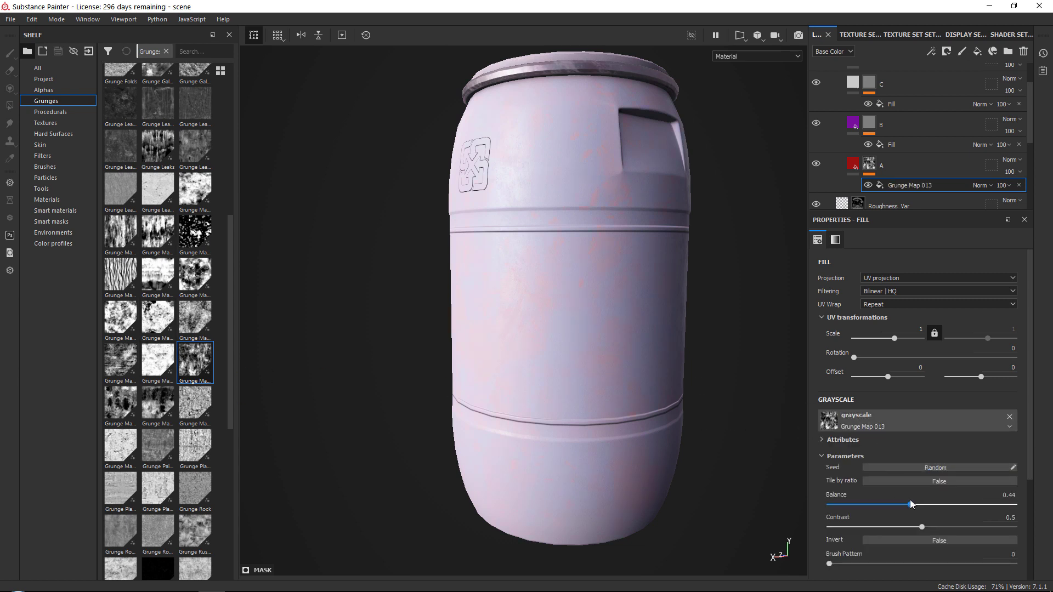
{"action": "left_click", "coordinate": [908, 145]}
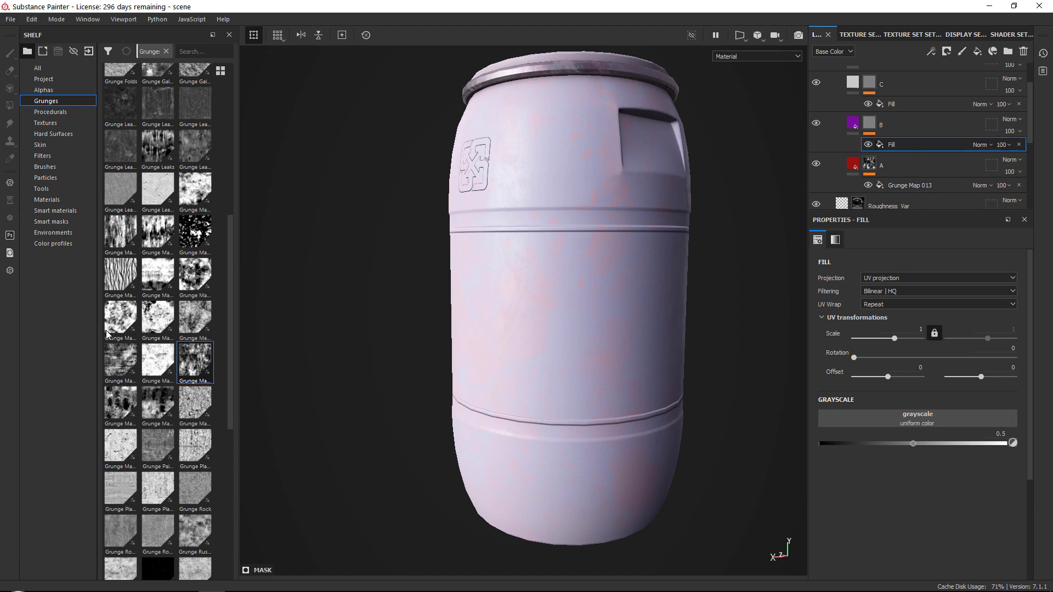
{"action": "scroll", "coordinate": [181, 329], "scroll_direction": "up", "scroll_amount": 5}
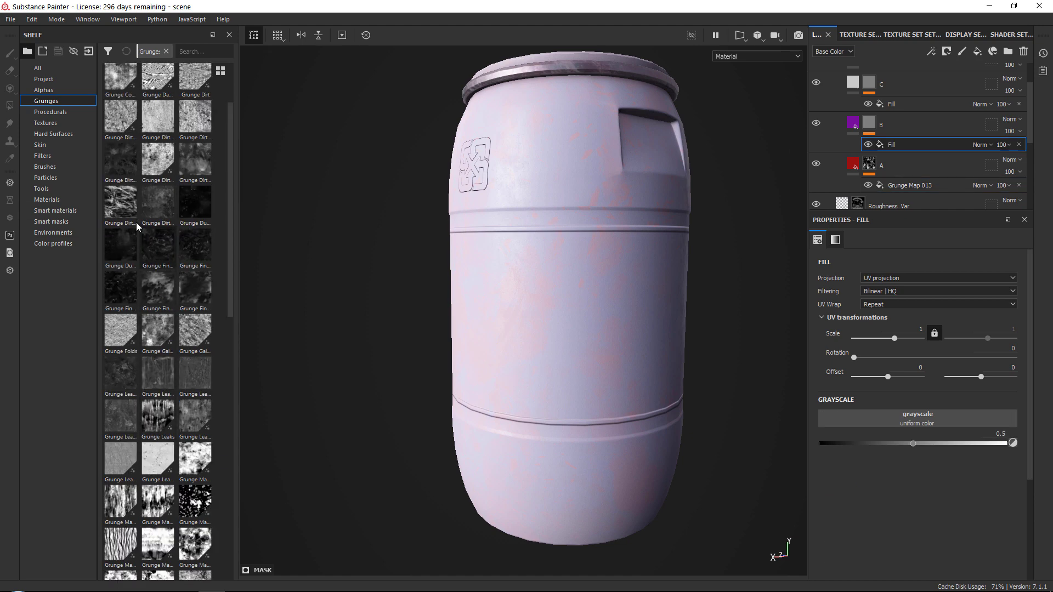
{"action": "left_click_drag", "start_coordinate": [137, 227], "coordinate": [881, 426]}
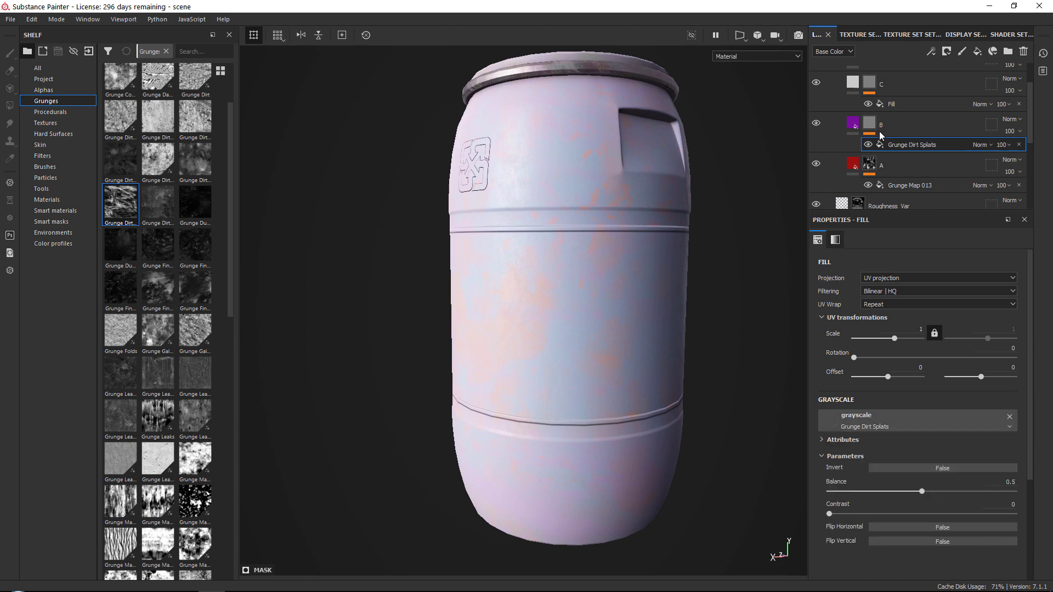
Step: Assign Grunge Charcoal to layer C's mask fill and set its balance to 0.35
{"action": "left_click", "coordinate": [899, 104]}
{"action": "scroll", "coordinate": [203, 187], "scroll_direction": "up", "scroll_amount": 2}
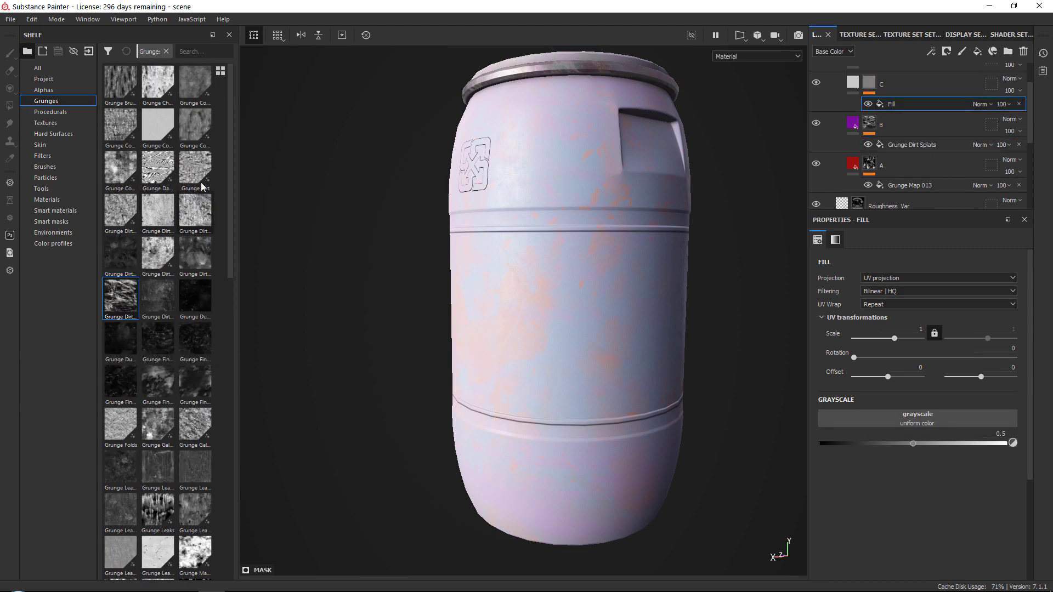
{"action": "left_click_drag", "start_coordinate": [159, 81], "coordinate": [861, 418]}
{"action": "mouse_move", "coordinate": [908, 490]}
{"action": "left_mouse_down"}
{"action": "mouse_move", "coordinate": [875, 490]}
{"action": "mouse_move", "coordinate": [892, 490]}
{"action": "left_mouse_up"}
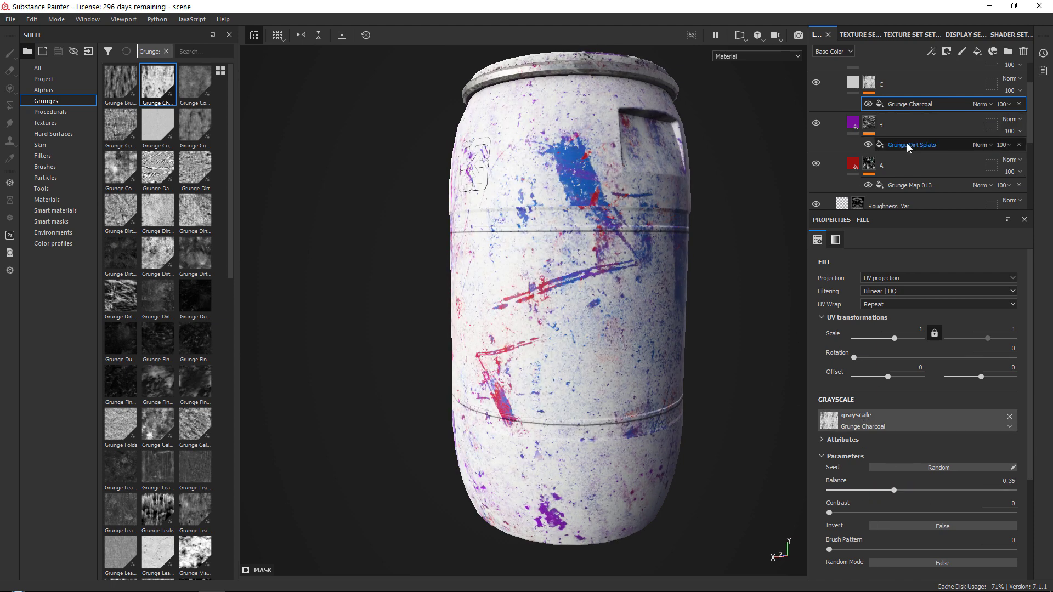
Step: Set the Grunge Dirt Splats balance to 0.39 and the Grunge Charcoal balance to 0.11, then check the color breakup on the barrel
{"action": "left_click", "coordinate": [912, 145]}
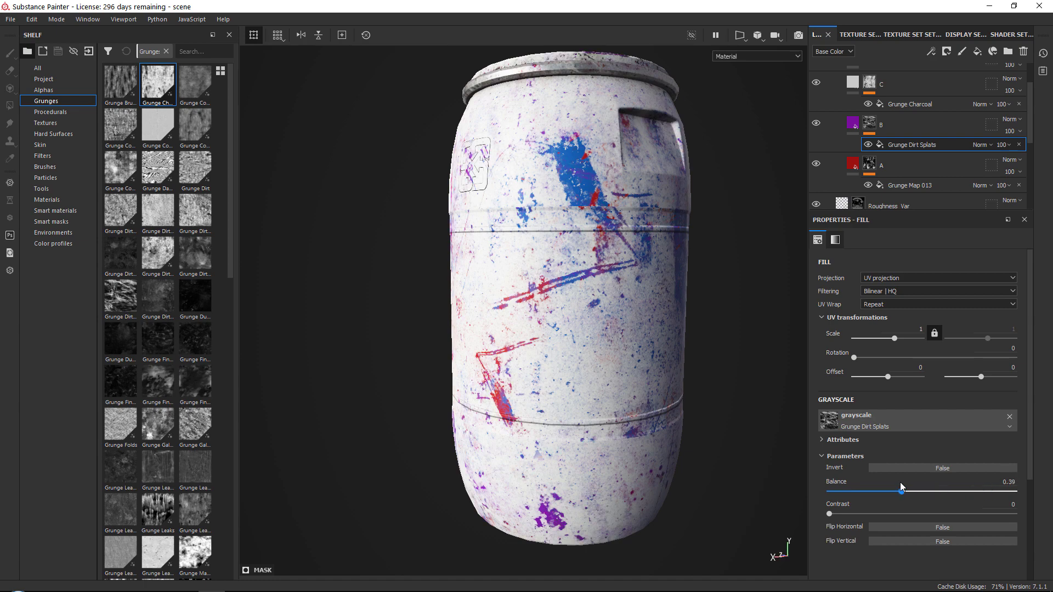
{"action": "left_click", "coordinate": [883, 104]}
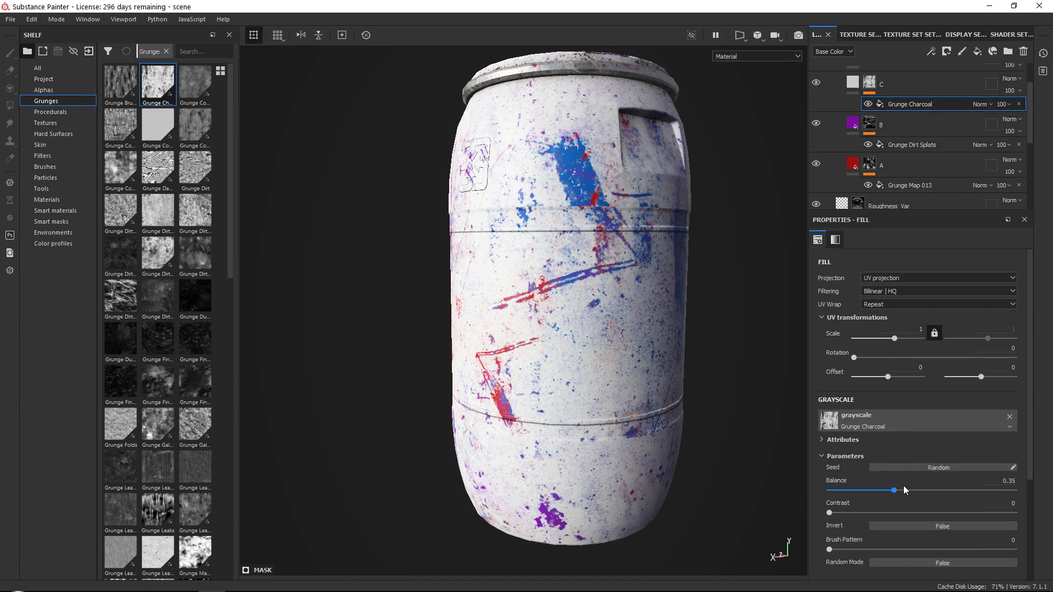
{"action": "mouse_move", "coordinate": [899, 490]}
{"action": "left_mouse_down"}
{"action": "mouse_move", "coordinate": [978, 490]}
{"action": "mouse_move", "coordinate": [828, 490]}
{"action": "mouse_move", "coordinate": [847, 484]}
{"action": "mouse_move", "coordinate": [851, 495]}
{"action": "left_mouse_up"}
{"action": "scroll", "coordinate": [598, 285], "scroll_direction": "down", "scroll_amount": 3}
{"action": "mouse_move", "coordinate": [587, 279]}
{"action": "left_mouse_down", "text": "alt"}
{"action": "mouse_move", "coordinate": [521, 276]}
{"action": "mouse_move", "coordinate": [595, 281]}
{"action": "mouse_move", "coordinate": [578, 278]}
{"action": "left_mouse_up", "text": "alt"}
{"action": "scroll", "coordinate": [595, 281], "scroll_direction": "up", "scroll_amount": 3}
{"action": "scroll", "coordinate": [932, 112], "scroll_direction": "up", "scroll_amount": 3}
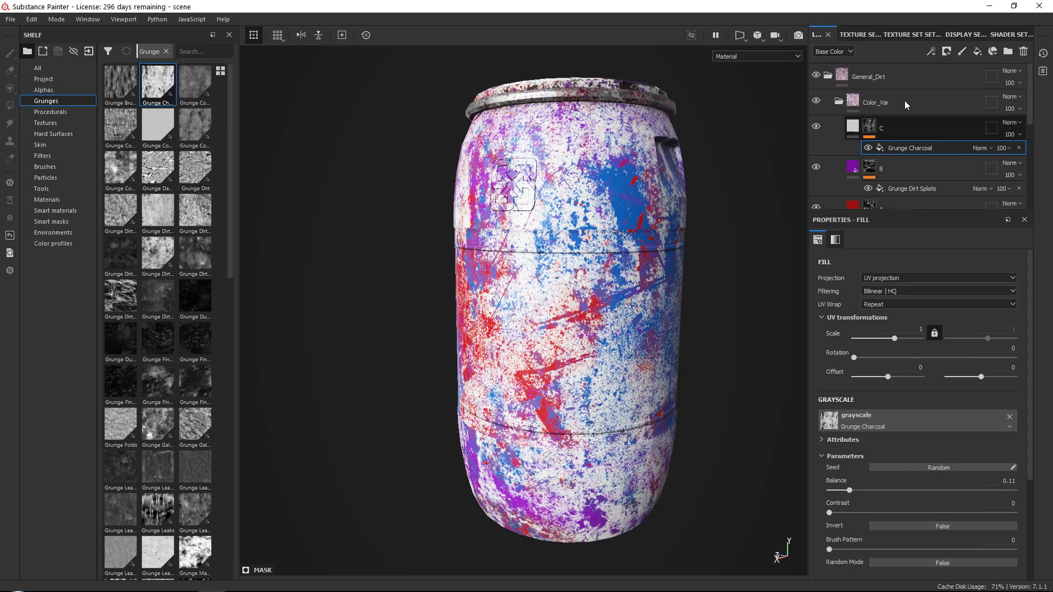
Step: Collapse the Color_Var folder, lower its base color opacity to 2 and inspect the subtle variation on the barrel
{"action": "left_click", "coordinate": [892, 102]}
{"action": "left_click", "coordinate": [838, 100]}
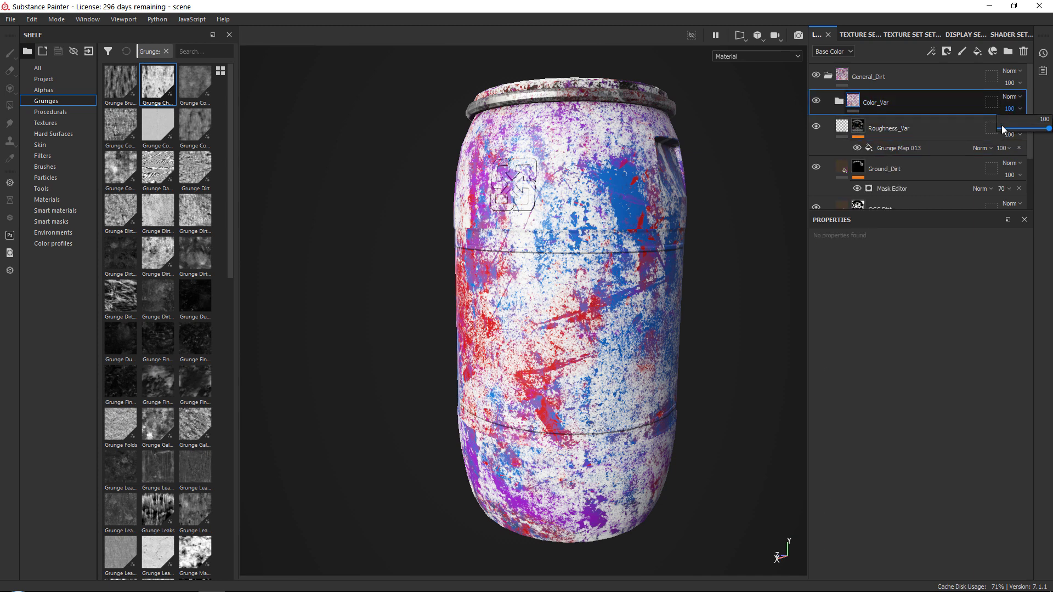
{"action": "left_click", "coordinate": [1001, 128]}
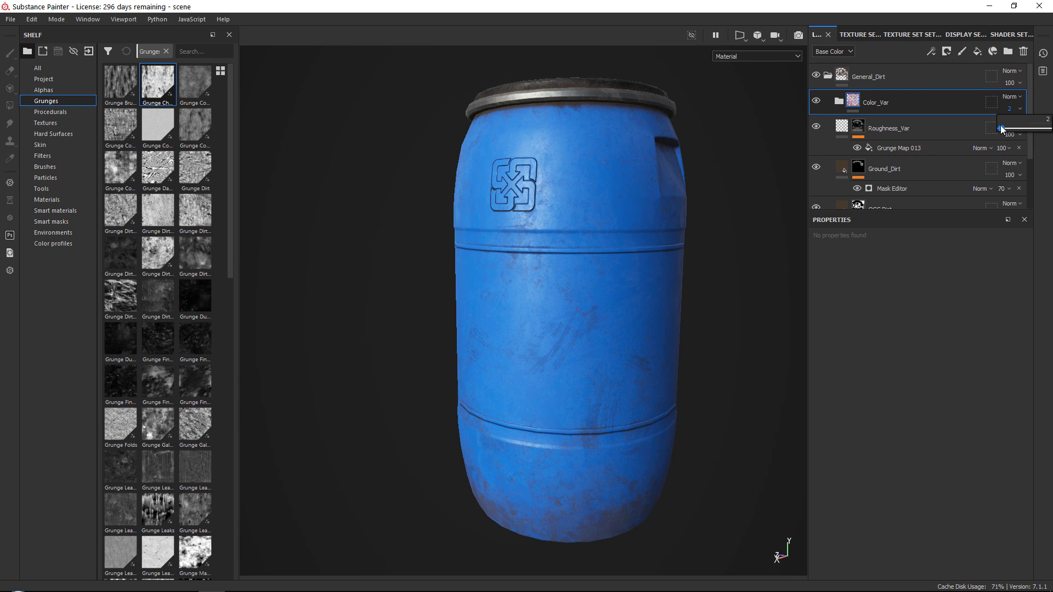
{"action": "scroll", "coordinate": [677, 141], "scroll_direction": "up", "scroll_amount": 2}
{"action": "left_click_drag", "start_coordinate": [658, 230], "coordinate": [958, 156], "text": "alt"}
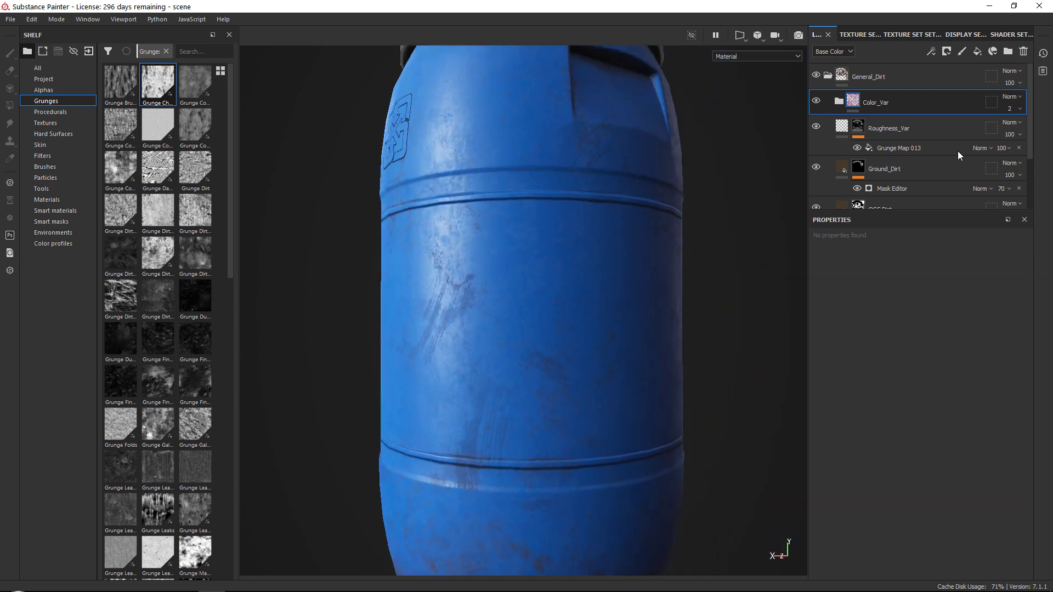
Step: Set the Color_Var folder's opacity back to 100 and view the whole barrel
{"action": "left_click", "coordinate": [1018, 111]}
{"action": "left_click_drag", "start_coordinate": [1006, 129], "coordinate": [1048, 130]}
{"action": "right_click_drag", "start_coordinate": [576, 82], "coordinate": [530, 47], "text": "alt"}
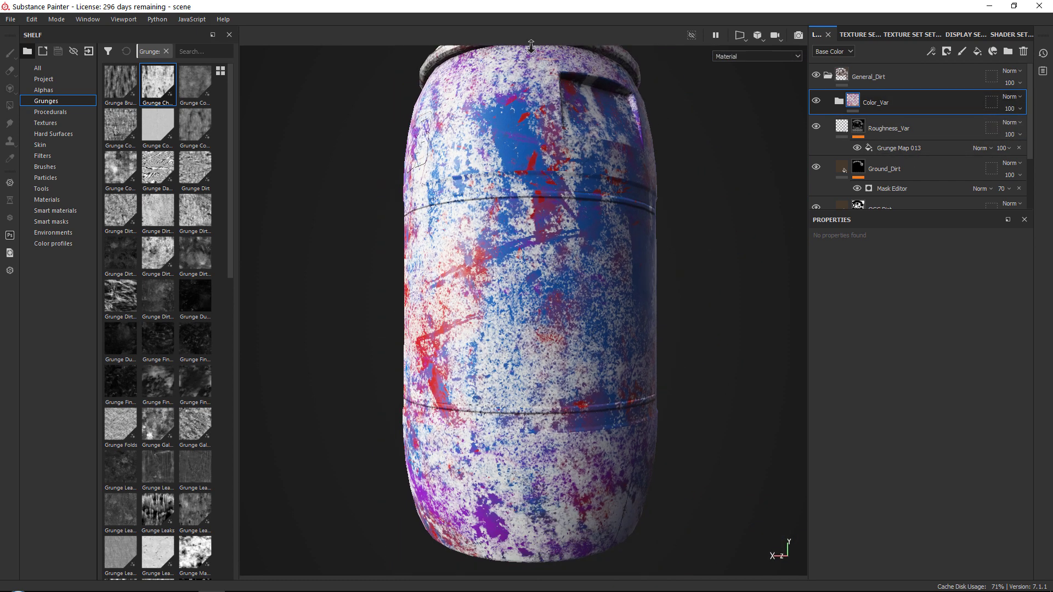
Step: In layer A's mask, set the Grunge Map 013 balance to 0.64 and its first UV offset value to 0.13
{"action": "left_click", "coordinate": [838, 101]}
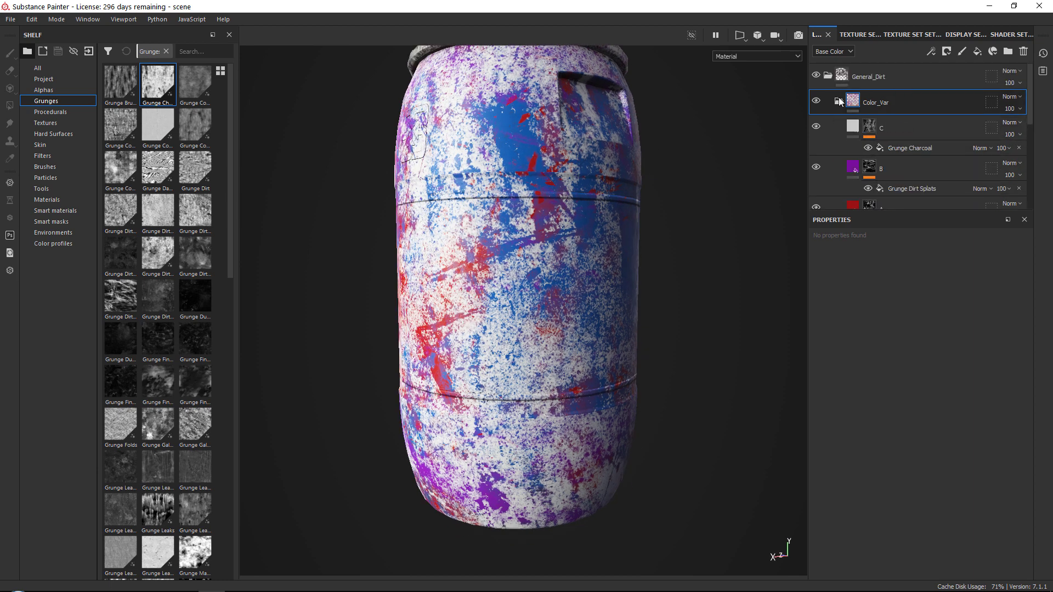
{"action": "scroll", "coordinate": [877, 143], "scroll_direction": "down", "scroll_amount": 2}
{"action": "left_click", "coordinate": [908, 186]}
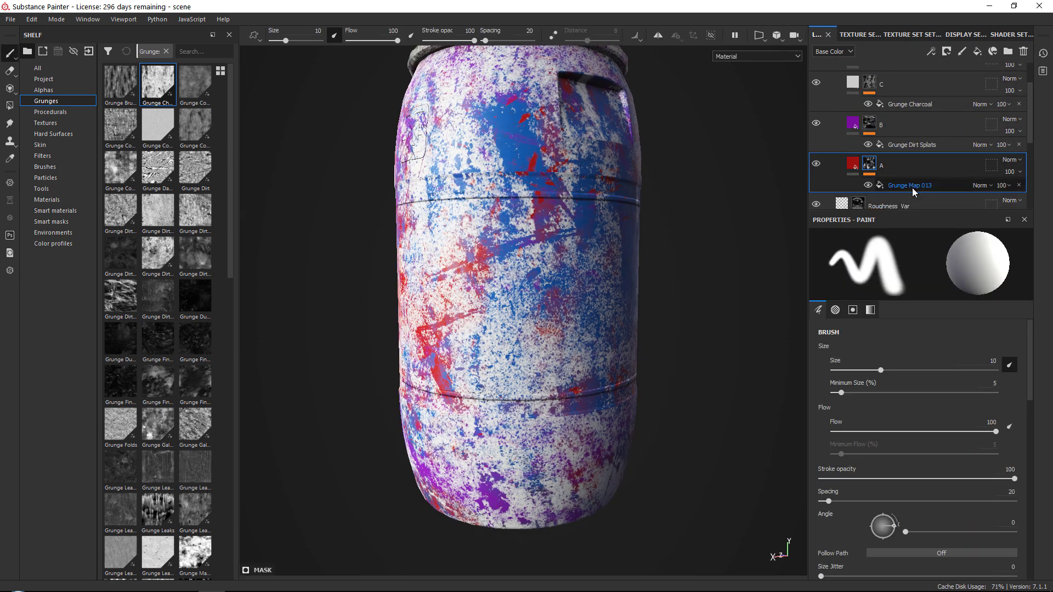
{"action": "left_click", "coordinate": [912, 187]}
{"action": "mouse_move", "coordinate": [908, 504]}
{"action": "left_mouse_down"}
{"action": "mouse_move", "coordinate": [961, 499]}
{"action": "mouse_move", "coordinate": [944, 501]}
{"action": "left_mouse_up"}
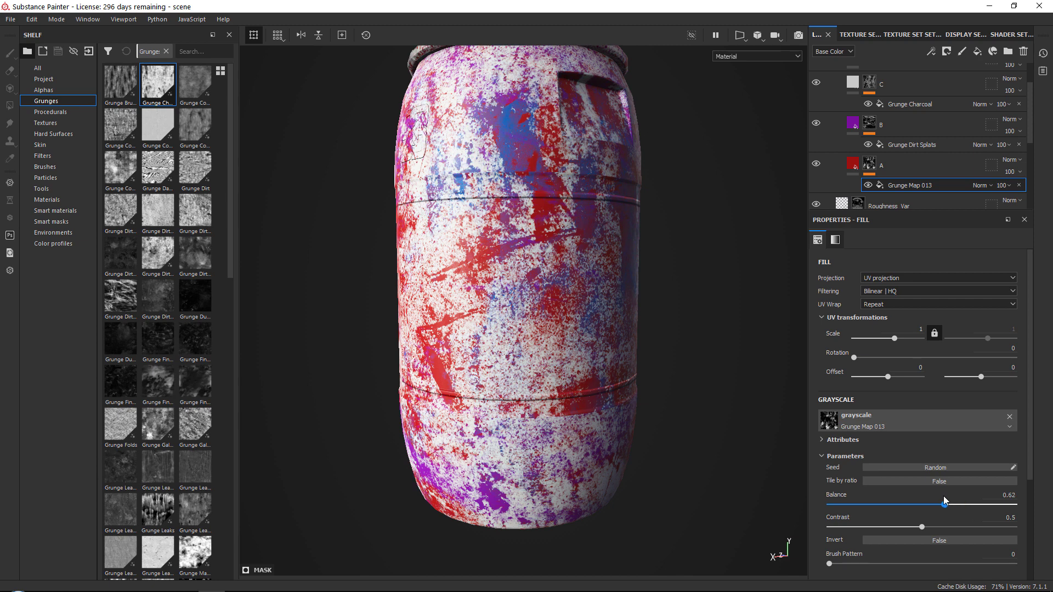
{"action": "left_click", "coordinate": [892, 378]}
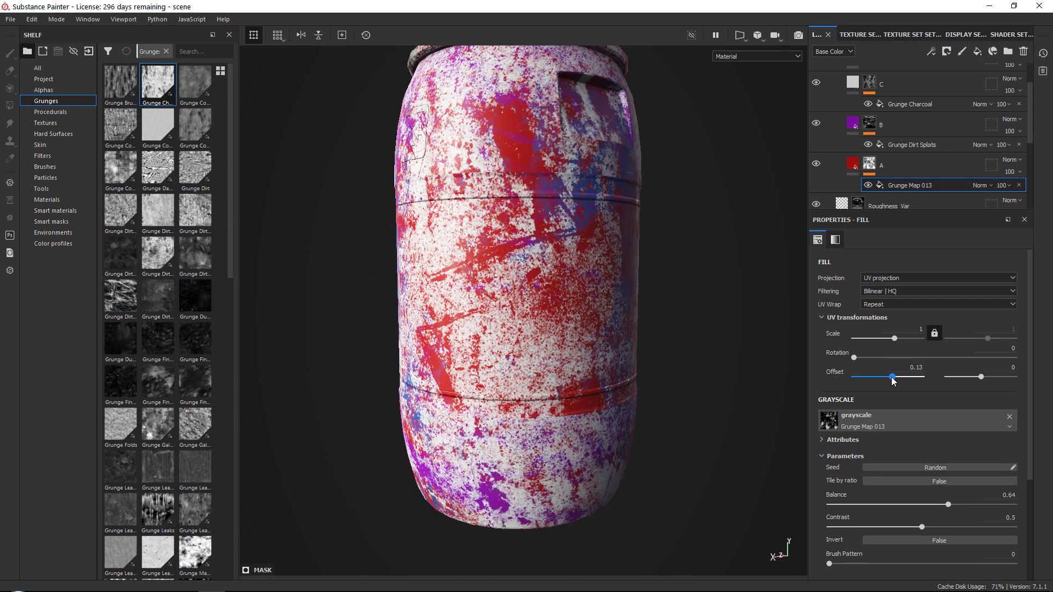
Step: Set layer A's Grunge Map 013 second UV offset to -0.07 and layer C's Grunge Charcoal offsets to -0.13 and -0.52
{"action": "left_click_drag", "start_coordinate": [981, 377], "coordinate": [978, 377]}
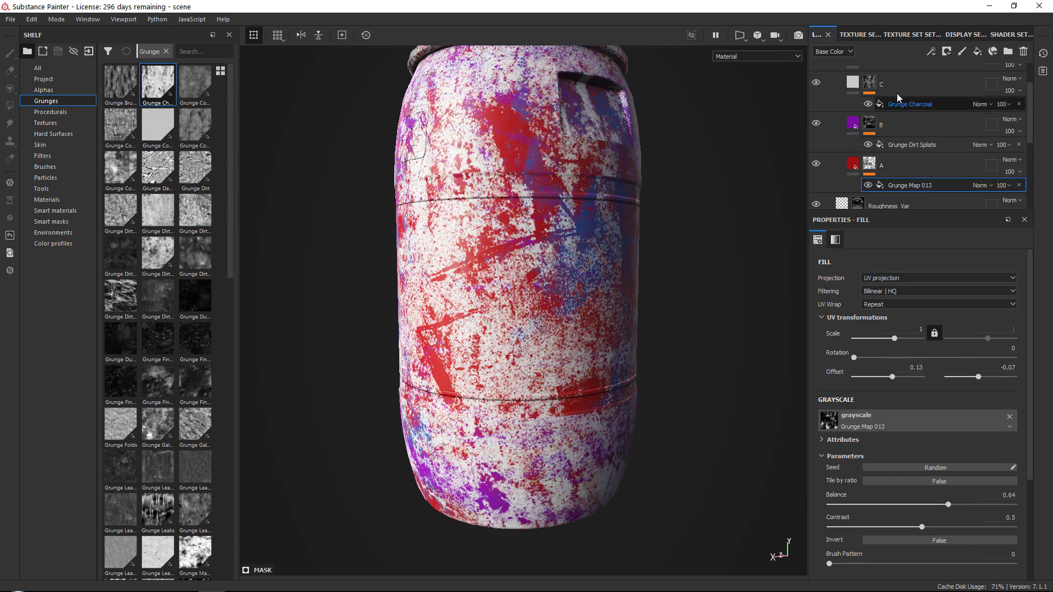
{"action": "left_click", "coordinate": [910, 103]}
{"action": "left_click_drag", "start_coordinate": [888, 378], "coordinate": [884, 383]}
{"action": "mouse_move", "coordinate": [959, 377]}
{"action": "left_mouse_down"}
{"action": "mouse_move", "coordinate": [975, 377]}
{"action": "mouse_move", "coordinate": [964, 380]}
{"action": "left_mouse_up"}
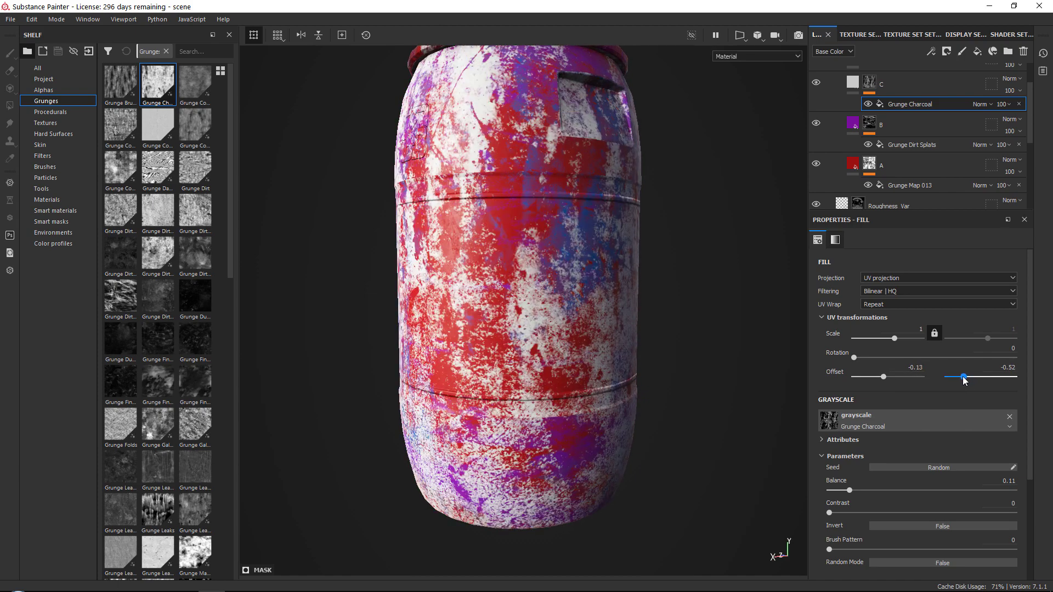
Step: Set the Grunge Dirt Splats balance to 0.45 and the Grunge Charcoal balance to 0.07
{"action": "left_click", "coordinate": [908, 144]}
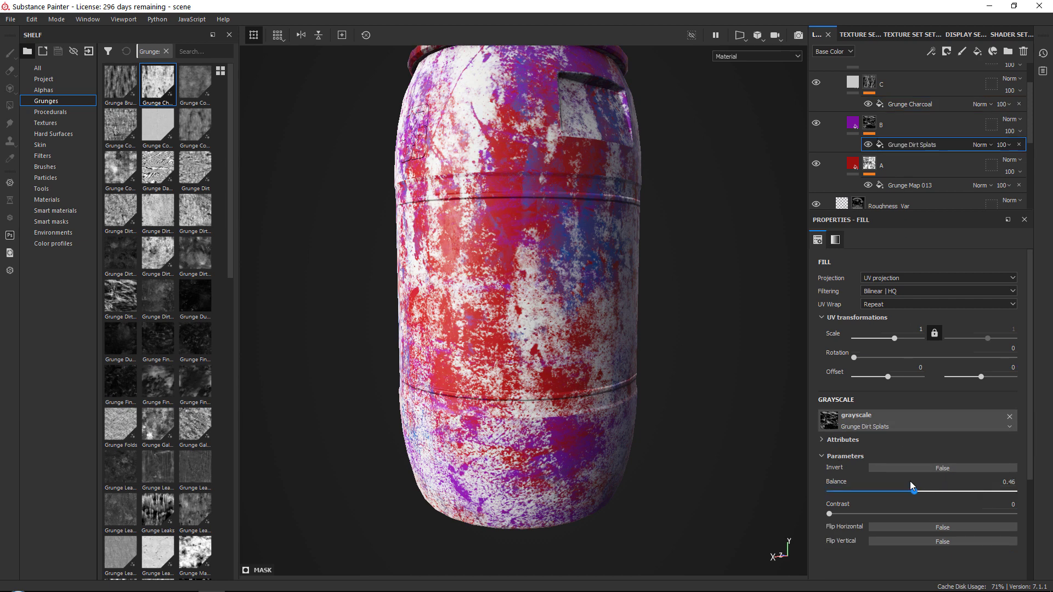
{"action": "left_click_drag", "start_coordinate": [909, 481], "coordinate": [910, 466]}
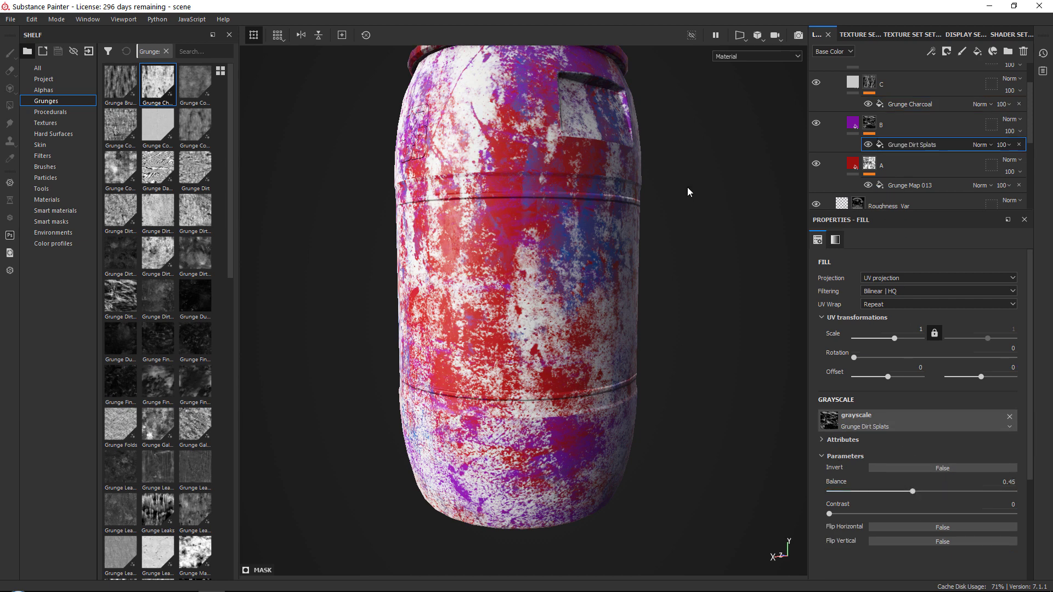
{"action": "left_click", "coordinate": [896, 103]}
{"action": "left_click_drag", "start_coordinate": [850, 495], "coordinate": [843, 495]}
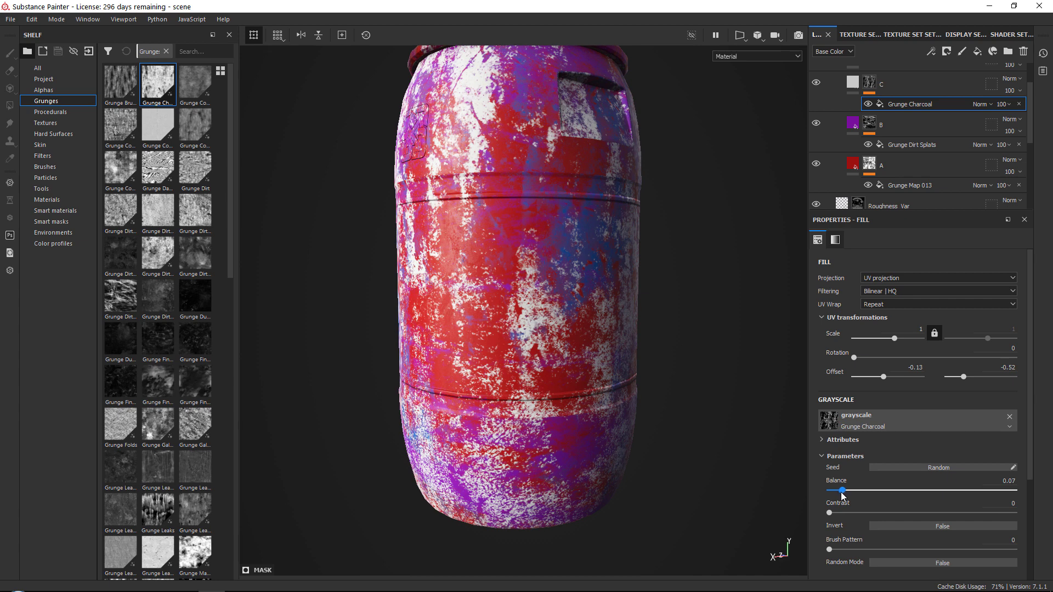
Step: Collapse the Color_Var folder, lower its base color opacity to 3 and check the effect on the barrel
{"action": "scroll", "coordinate": [932, 92], "scroll_direction": "up", "scroll_amount": 2}
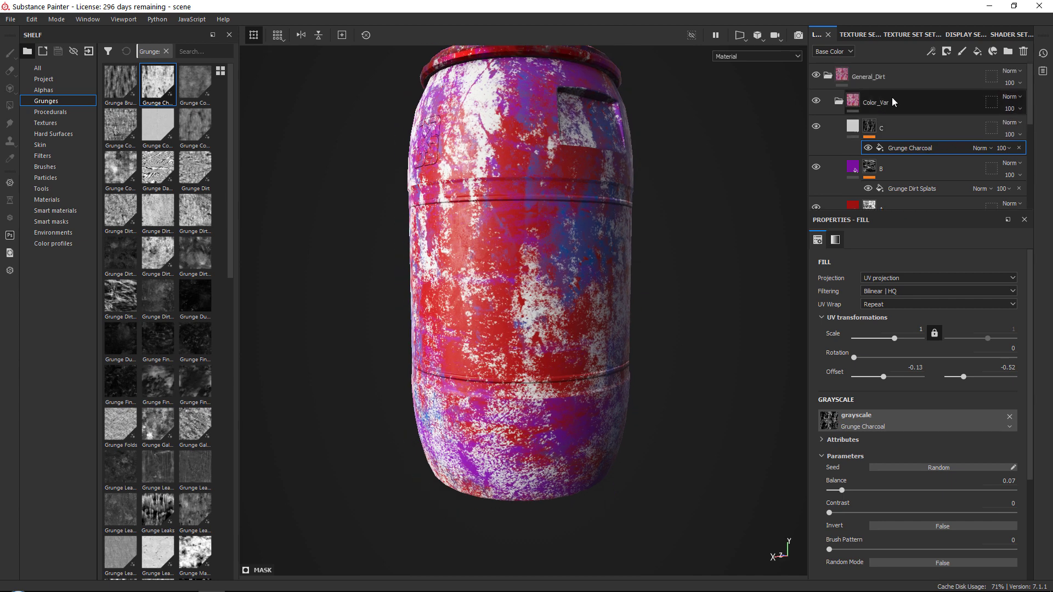
{"action": "left_click", "coordinate": [837, 101]}
{"action": "left_click", "coordinate": [837, 101]}
{"action": "left_click_drag", "start_coordinate": [997, 129], "coordinate": [1003, 132]}
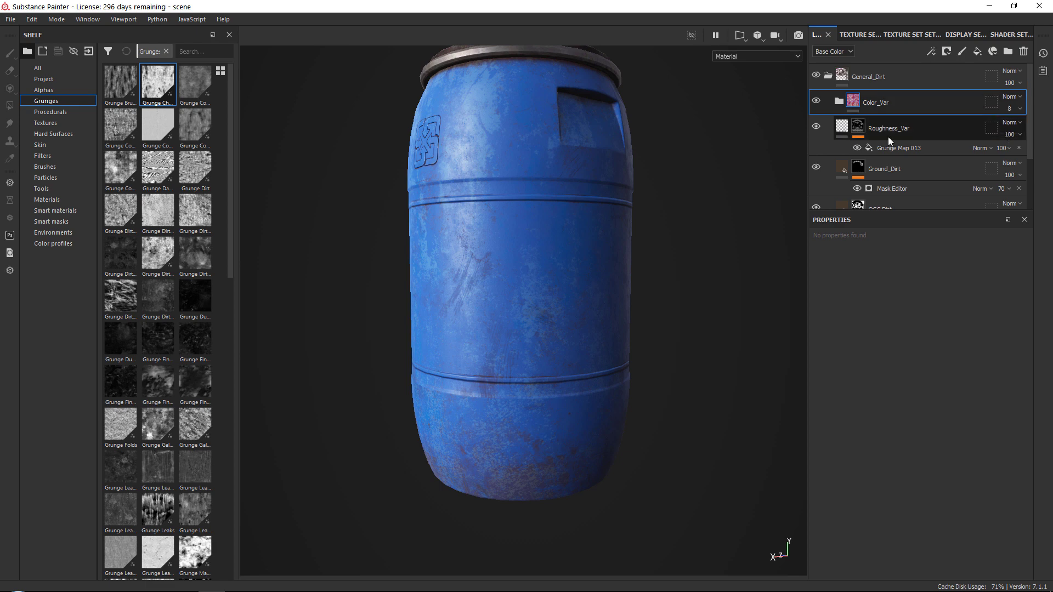
{"action": "right_click_drag", "start_coordinate": [585, 156], "coordinate": [697, 144], "text": "alt"}
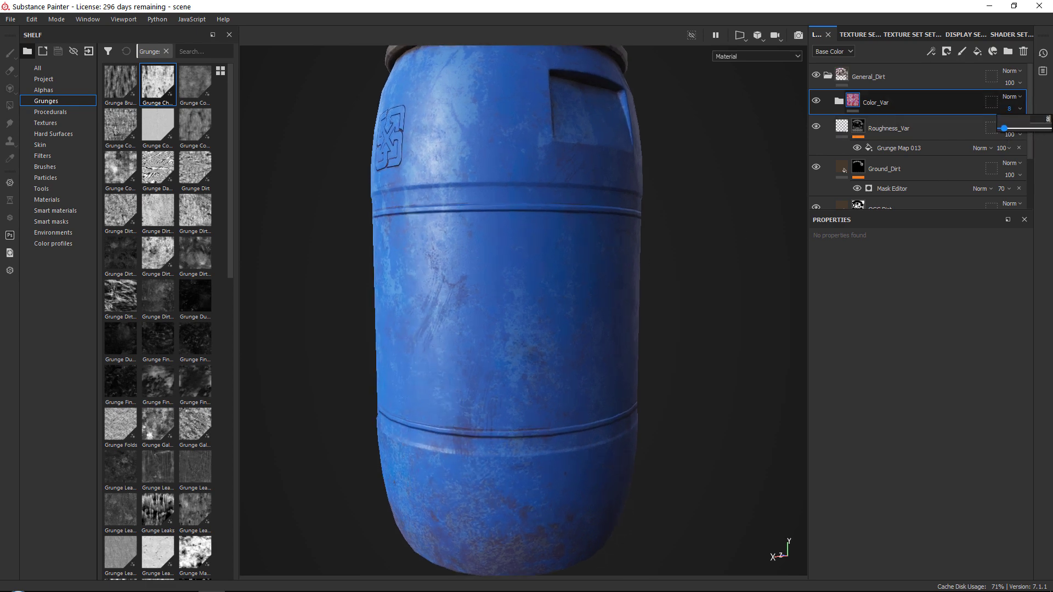
{"action": "key", "text": "Return"}
{"action": "right_click_drag", "start_coordinate": [576, 116], "coordinate": [466, 112], "text": "alt"}
{"action": "left_click_drag", "start_coordinate": [466, 112], "coordinate": [471, 82], "text": "alt"}
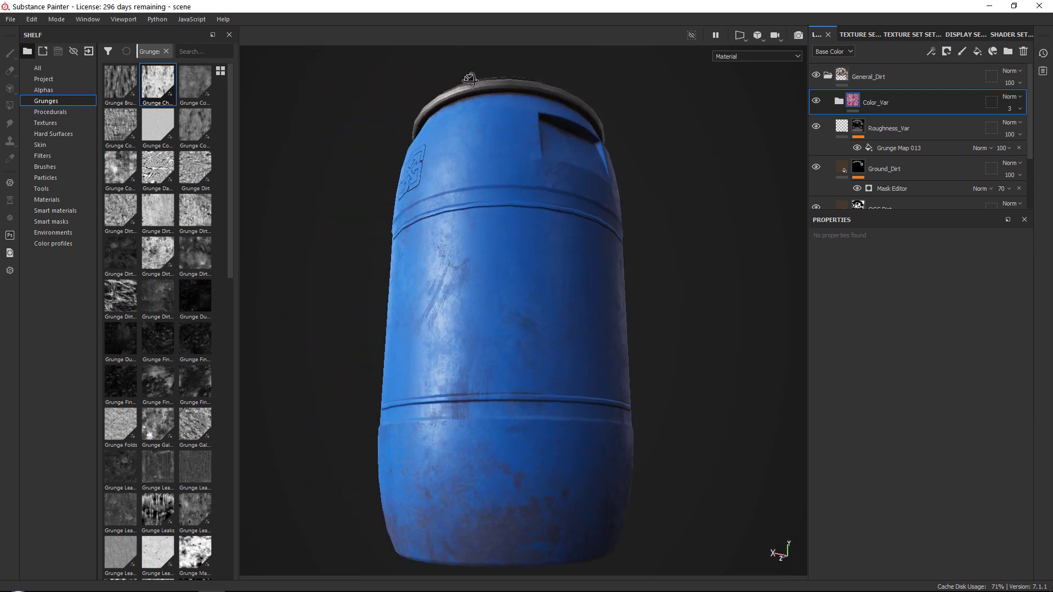
{"action": "right_click_drag", "start_coordinate": [614, 74], "coordinate": [548, 64], "text": "alt"}
Step: Add a fill layer above Color_Var inside General_Dirt and name it Edge_Damage
{"action": "left_click_drag", "start_coordinate": [483, 80], "coordinate": [567, 200], "text": "alt"}
{"action": "right_click_drag", "start_coordinate": [567, 200], "coordinate": [580, 434], "text": "alt"}
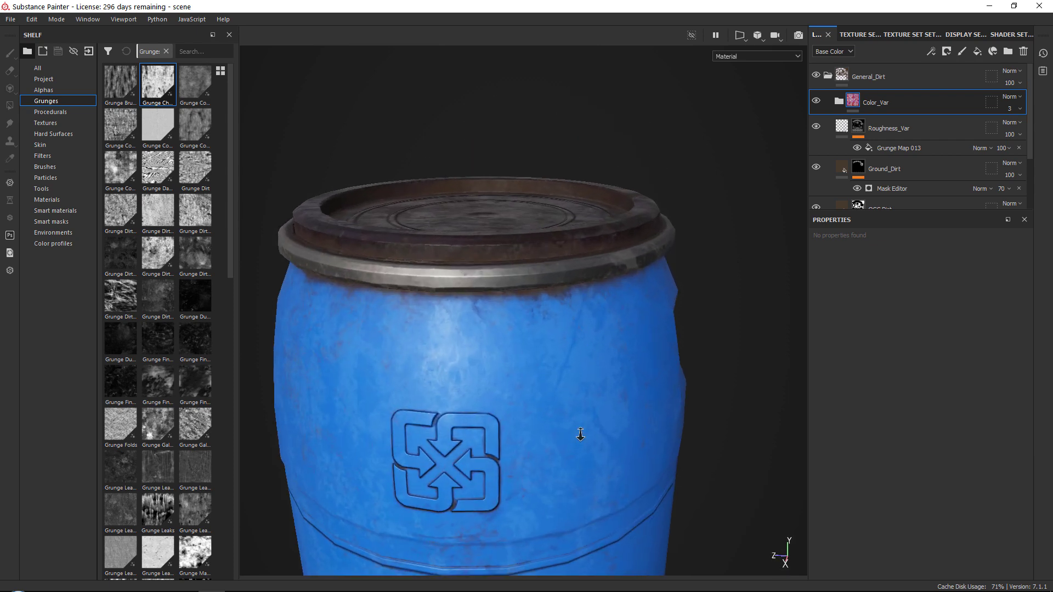
{"action": "left_click_drag", "start_coordinate": [580, 434], "coordinate": [604, 334], "text": "alt"}
{"action": "right_click_drag", "start_coordinate": [604, 333], "coordinate": [636, 291], "text": "alt"}
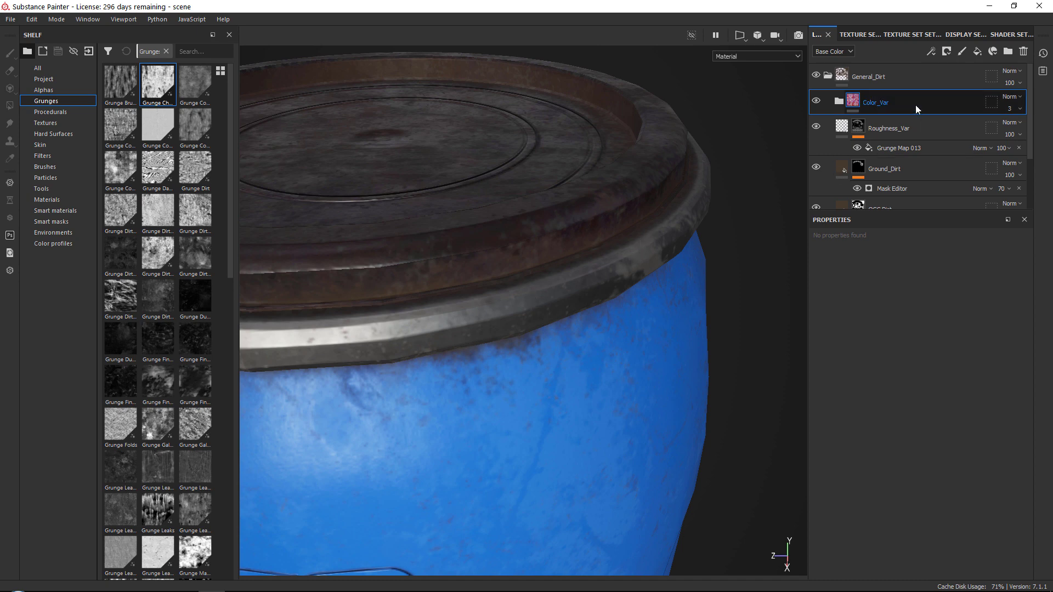
{"action": "left_click", "coordinate": [977, 52]}
{"action": "double_click", "coordinate": [875, 103]}
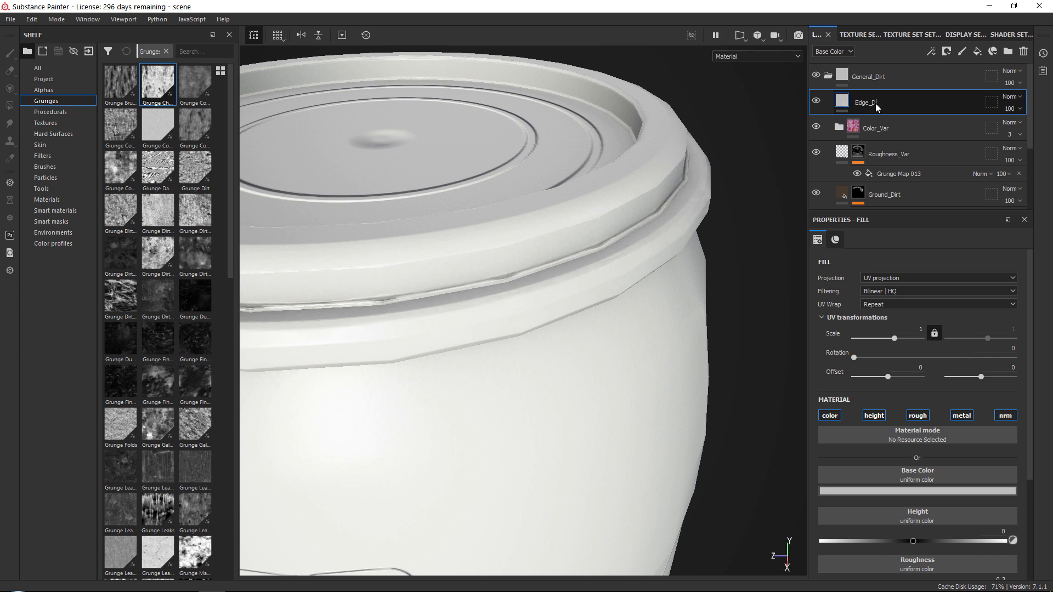
{"action": "type", "text": "Edge_Damage"}
{"action": "key", "text": "Return"}
Step: Set the Edge_Damage fill's metallic to 1 and its roughness to 0.1374
{"action": "scroll", "coordinate": [877, 419], "scroll_direction": "down", "scroll_amount": 2}
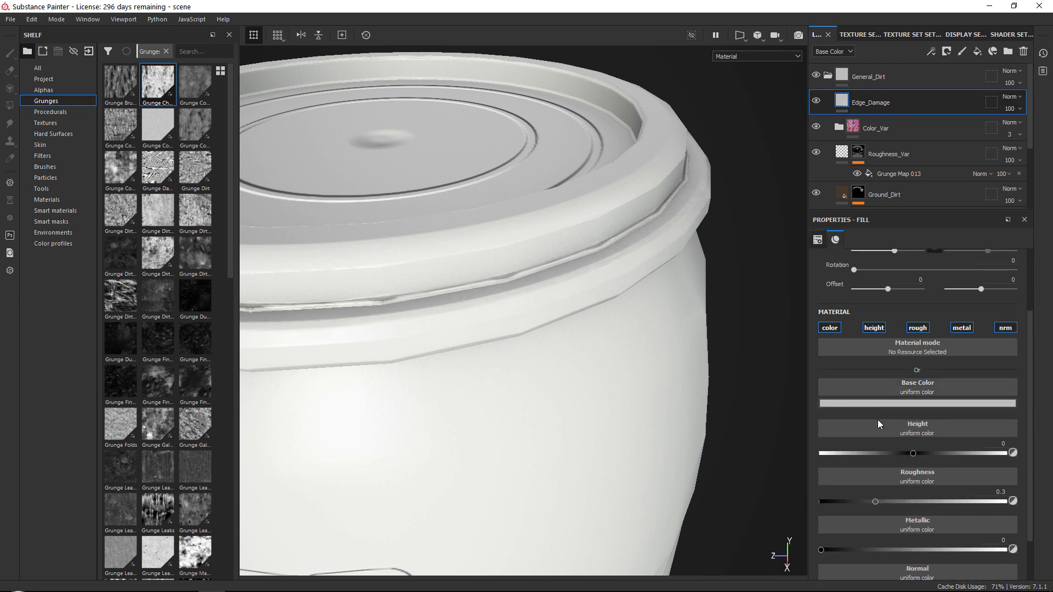
{"action": "scroll", "coordinate": [927, 469], "scroll_direction": "down", "scroll_amount": 1}
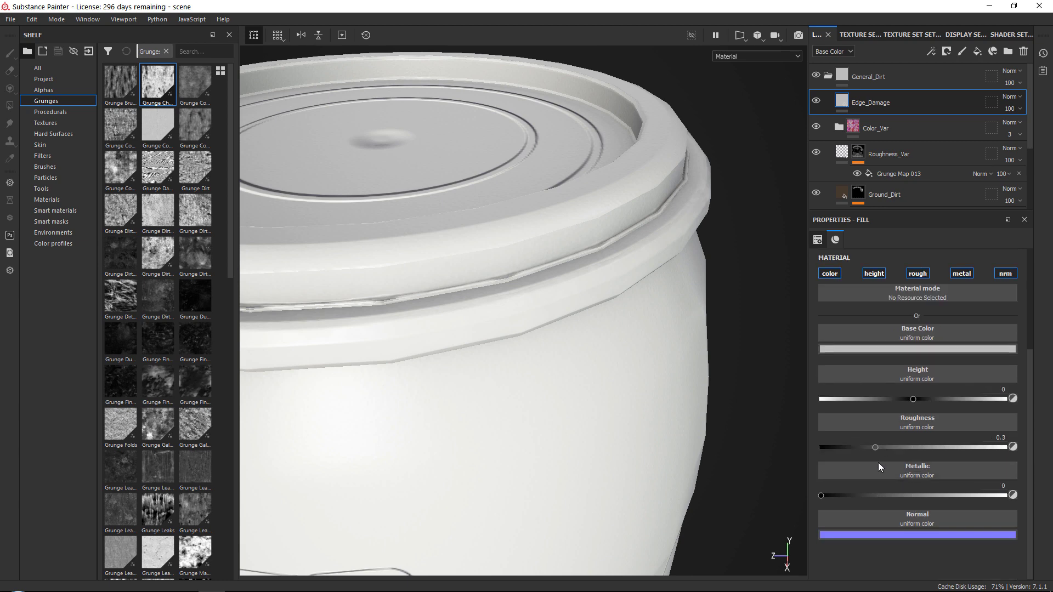
{"action": "left_click", "coordinate": [1004, 495]}
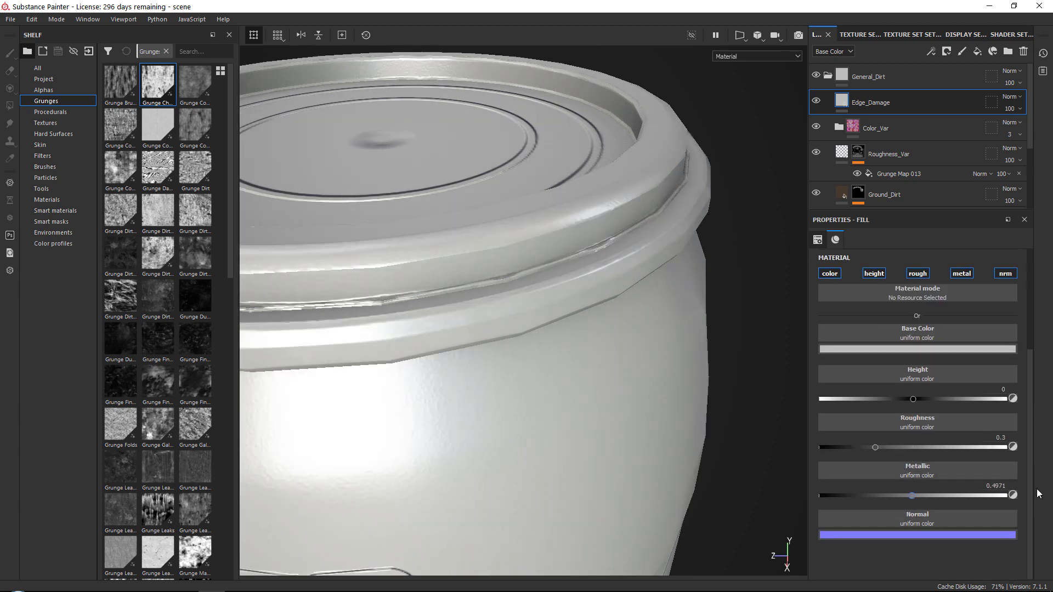
{"action": "left_click_drag", "start_coordinate": [865, 447], "coordinate": [844, 446]}
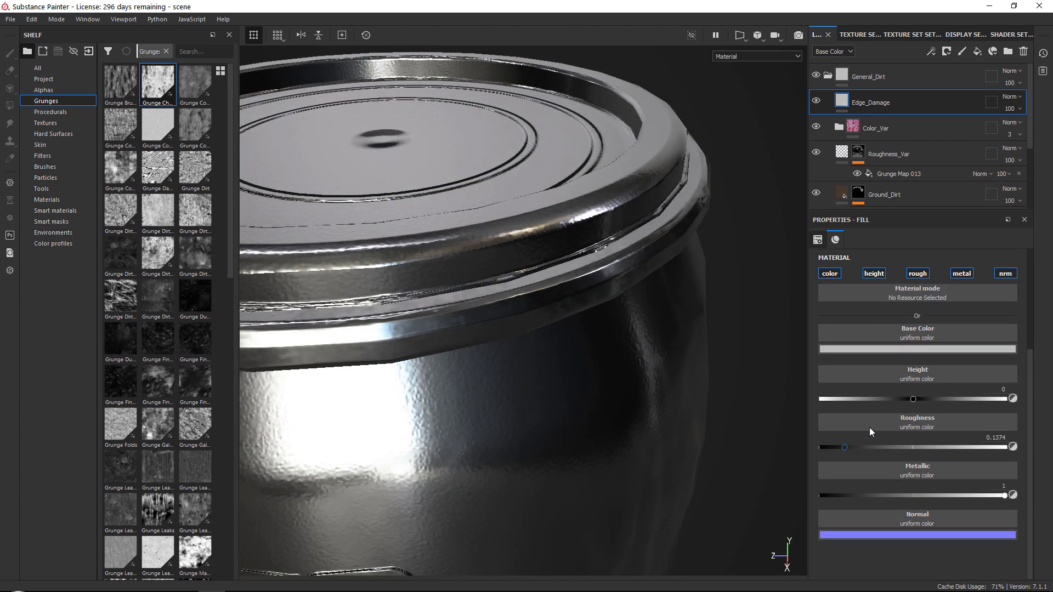
Step: Give Edge_Damage a black mask and apply the Gun Edges smart mask to it
{"action": "scroll", "coordinate": [869, 427], "scroll_direction": "up", "scroll_amount": 2}
{"action": "left_click", "coordinate": [947, 51]}
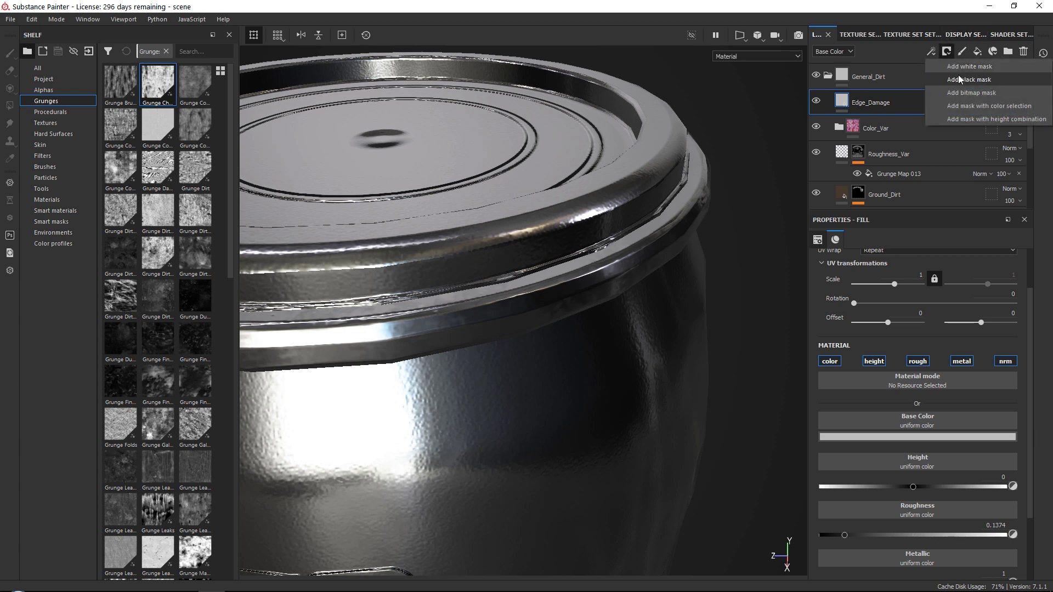
{"action": "left_click", "coordinate": [957, 76]}
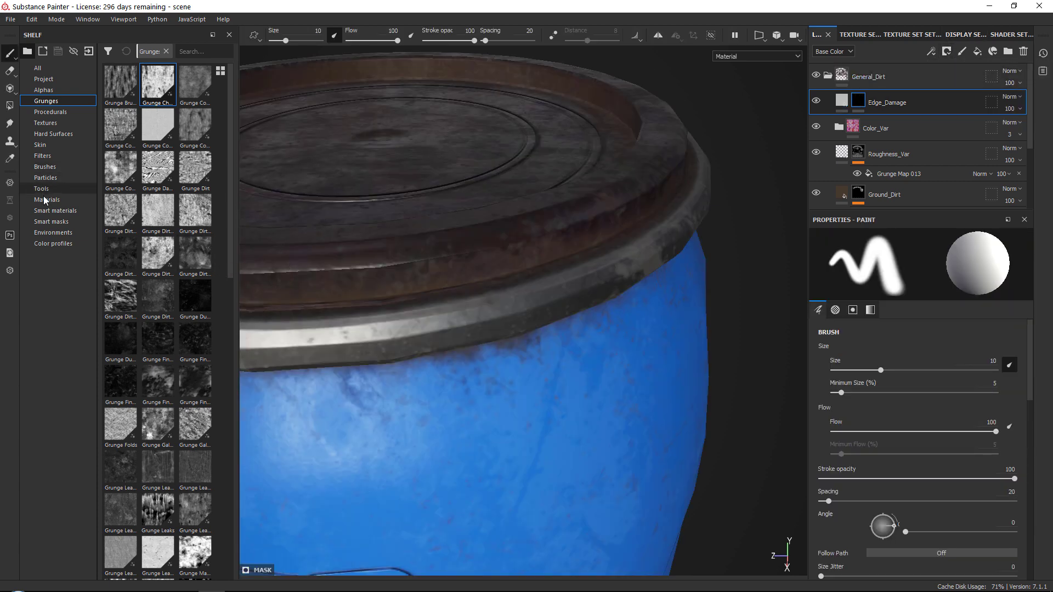
{"action": "left_click", "coordinate": [54, 217]}
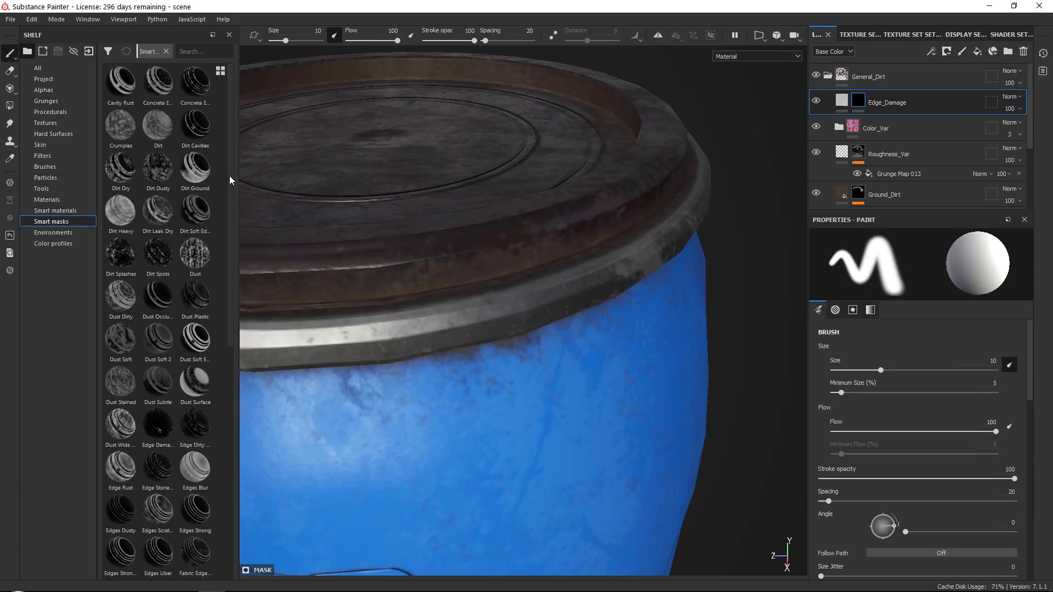
{"action": "scroll", "coordinate": [228, 196], "scroll_direction": "down", "scroll_amount": 2}
{"action": "left_click_drag", "start_coordinate": [228, 196], "coordinate": [226, 346]}
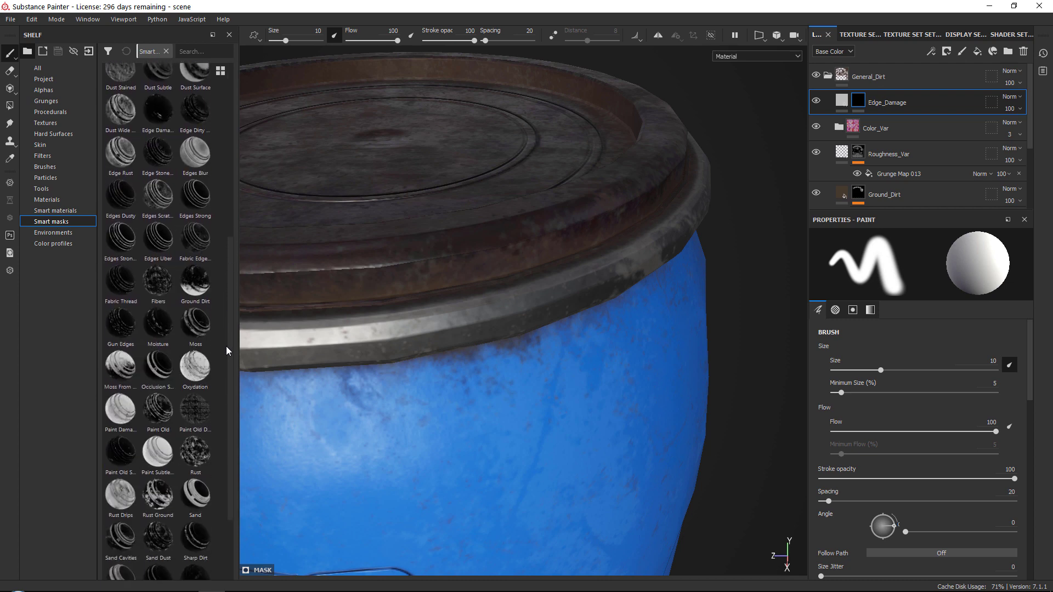
{"action": "left_click_drag", "start_coordinate": [121, 323], "coordinate": [894, 94]}
Step: Inspect the worn lid edges and set the Edge_Damage fill's metallic to 1 and roughness to 0.3275
{"action": "scroll", "coordinate": [647, 247], "scroll_direction": "down", "scroll_amount": 3}
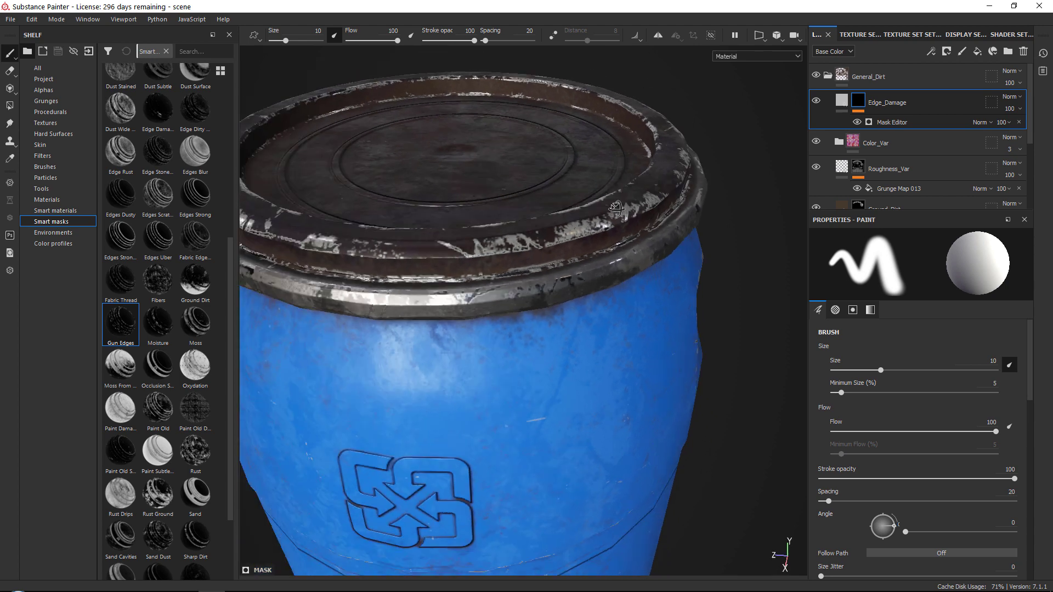
{"action": "left_click_drag", "start_coordinate": [641, 203], "coordinate": [615, 208], "text": "alt"}
{"action": "right_click_drag", "start_coordinate": [615, 208], "coordinate": [618, 317], "text": "alt"}
{"action": "left_click_drag", "start_coordinate": [617, 316], "coordinate": [545, 293], "text": "alt"}
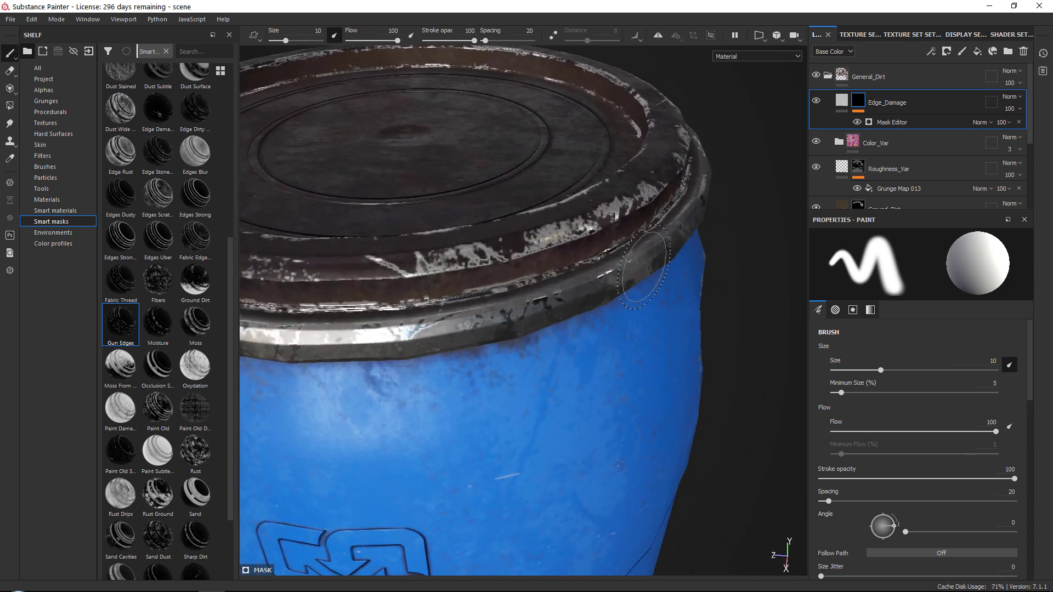
{"action": "left_click", "coordinate": [842, 100]}
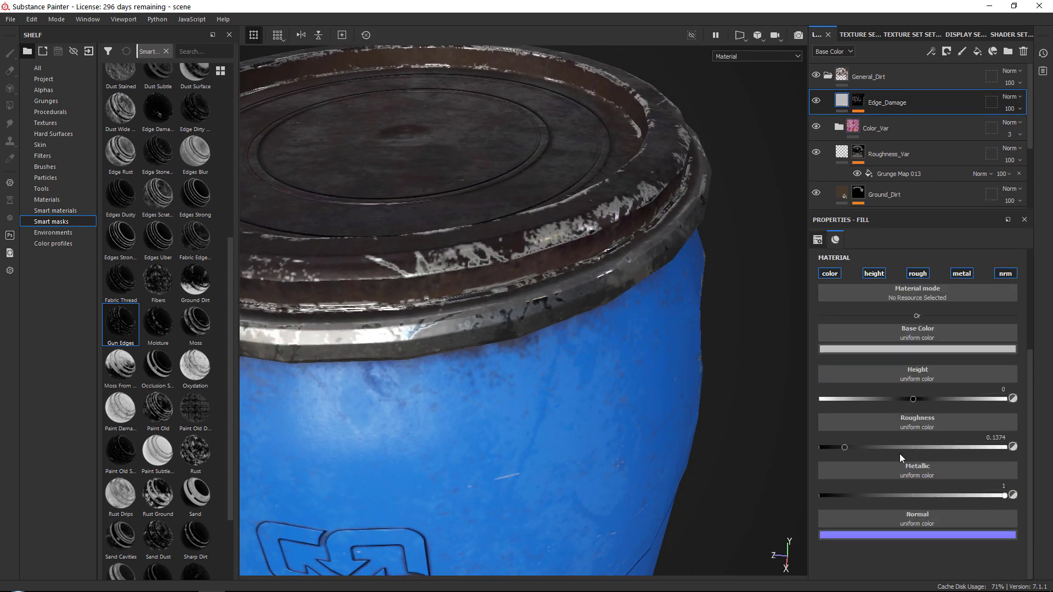
{"action": "left_click_drag", "start_coordinate": [910, 494], "coordinate": [1036, 498]}
{"action": "mouse_move", "coordinate": [875, 446]}
{"action": "left_mouse_down"}
{"action": "mouse_move", "coordinate": [909, 442]}
{"action": "mouse_move", "coordinate": [884, 440]}
{"action": "left_mouse_up"}
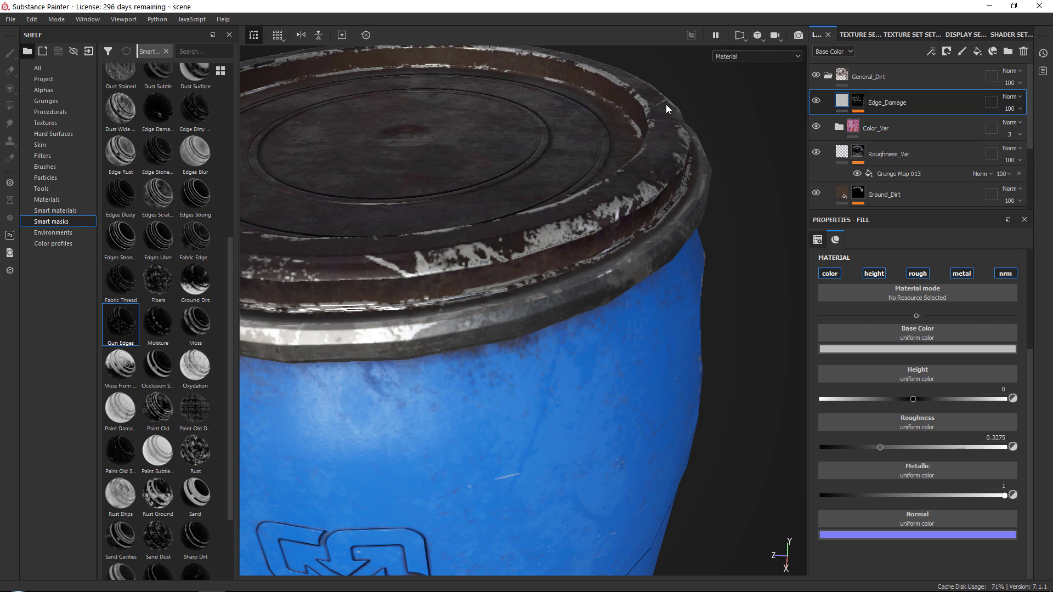
Step: Create a folder named Metal_Mask above Edge_Damage and move the Edge_Damage layer into it
{"action": "left_click", "coordinate": [1008, 51]}
{"action": "double_click", "coordinate": [876, 102]}
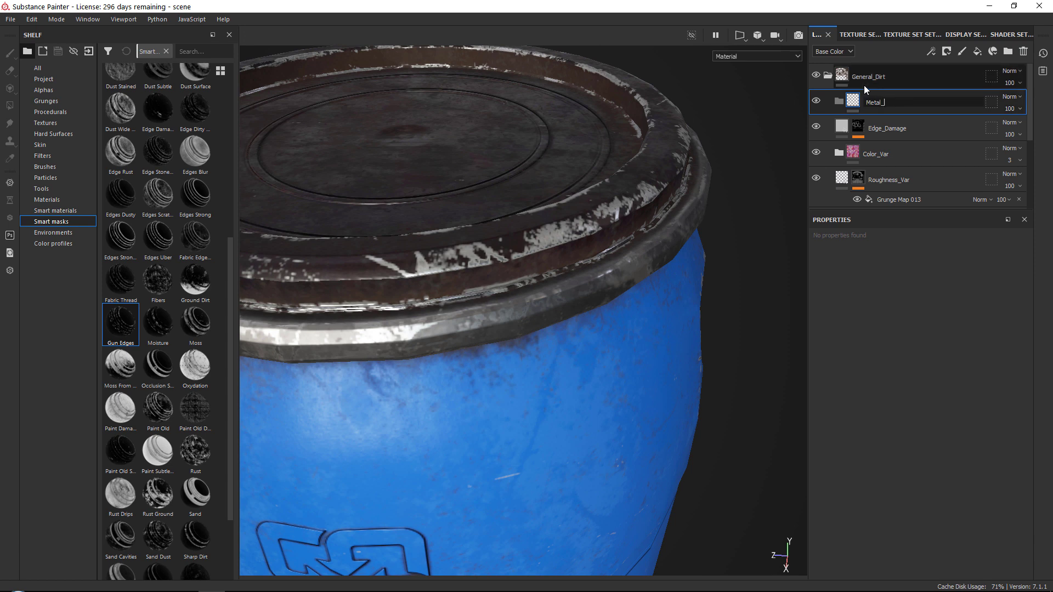
{"action": "key", "text": "Return"}
{"action": "mouse_move", "coordinate": [928, 124]}
{"action": "left_mouse_down"}
{"action": "mouse_move", "coordinate": [914, 126]}
{"action": "mouse_move", "coordinate": [923, 103]}
{"action": "left_mouse_up"}
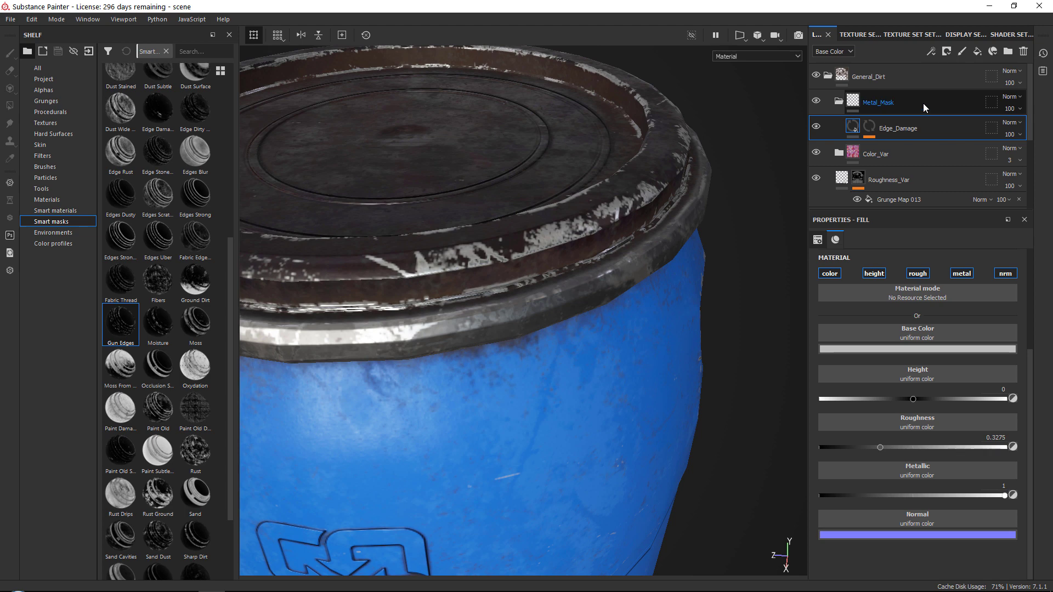
Step: Add a black mask to the Metal_Mask folder and polygon-fill only the metal rim in UV chunk mode with white
{"action": "left_click", "coordinate": [947, 51]}
{"action": "left_click", "coordinate": [965, 79]}
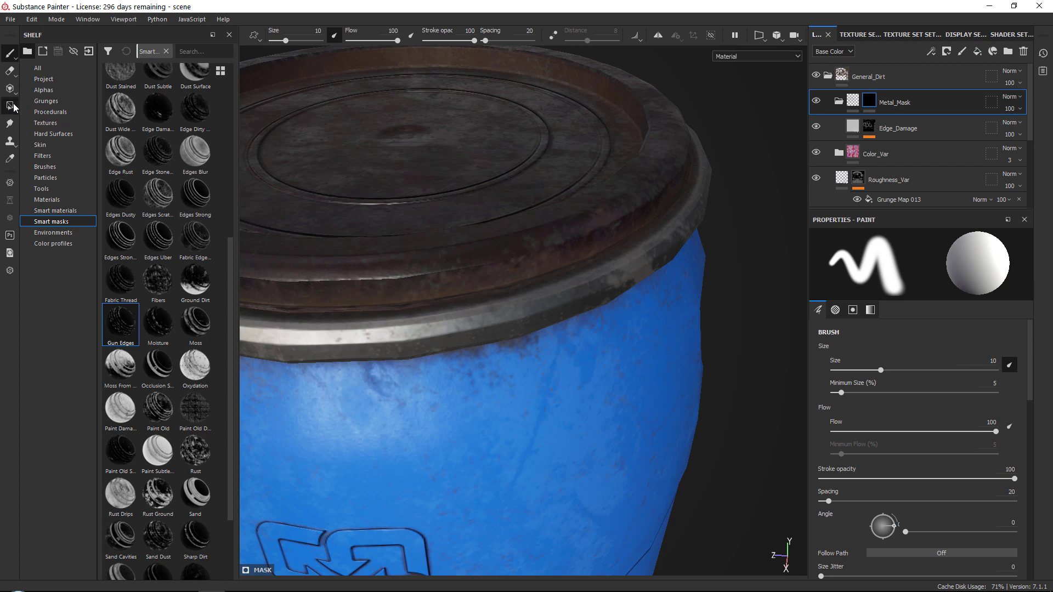
{"action": "left_click", "coordinate": [12, 105]}
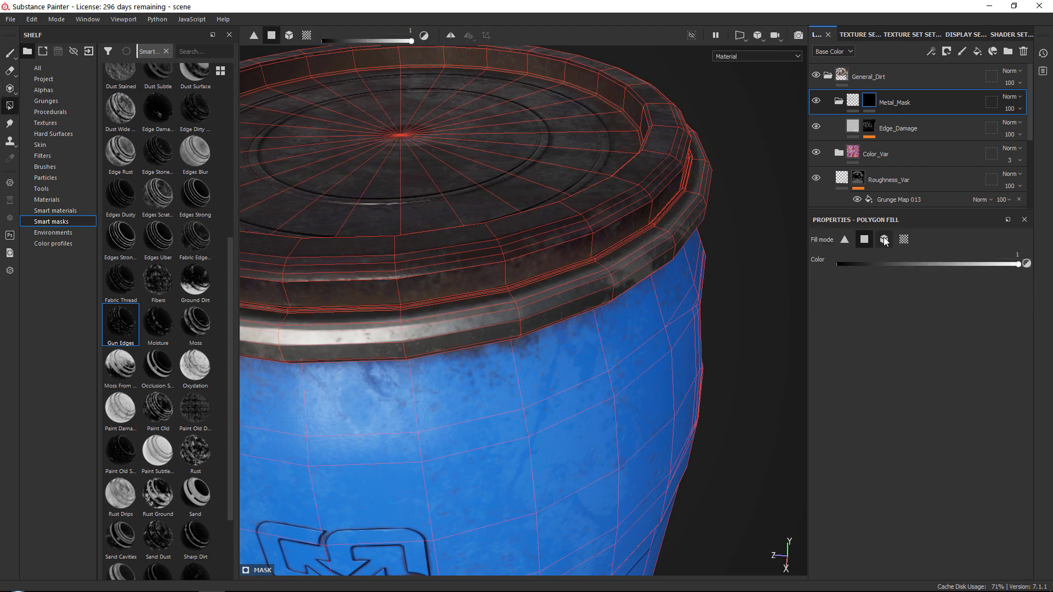
{"action": "left_click", "coordinate": [902, 243]}
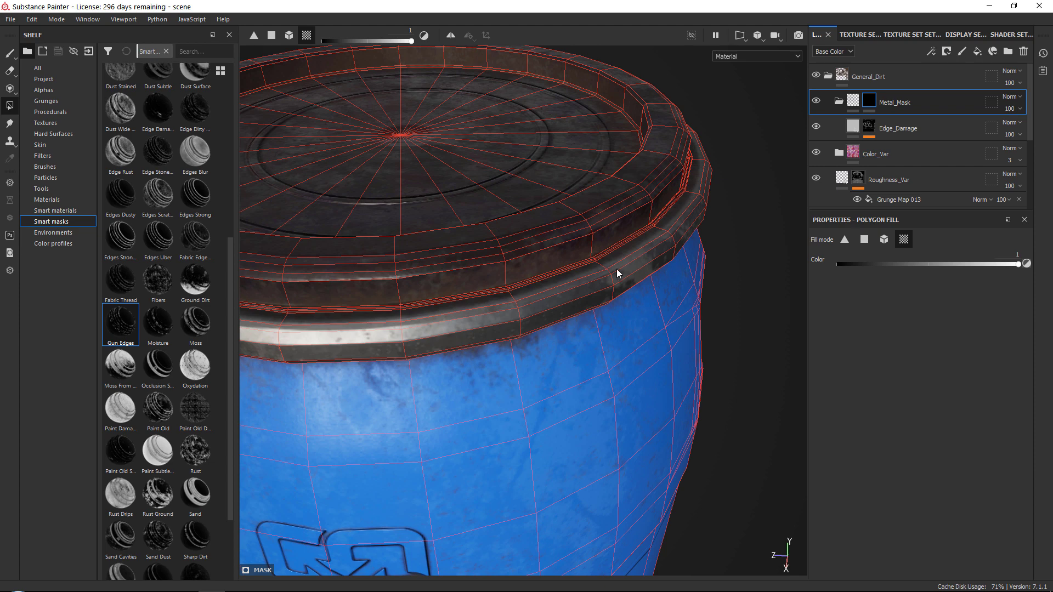
{"action": "left_click", "coordinate": [617, 272]}
{"action": "left_click", "coordinate": [11, 54]}
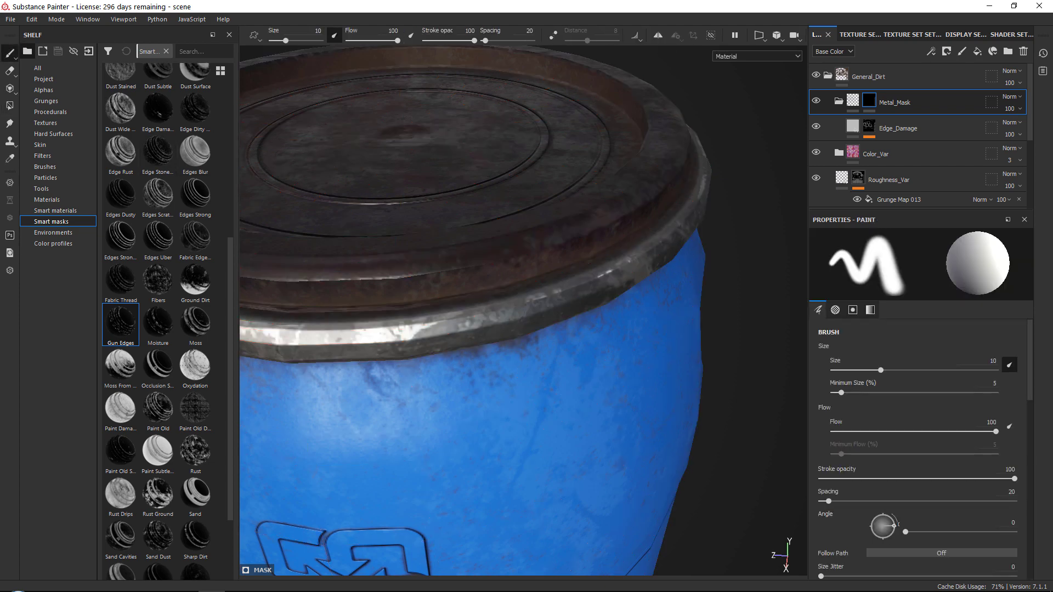
Step: Lighten the Edge_Damage fill's base color to near-white and set its roughness to 0.2398
{"action": "right_click_drag", "start_coordinate": [630, 307], "coordinate": [640, 228], "text": "alt"}
{"action": "mouse_move", "coordinate": [640, 228]}
{"action": "left_mouse_down", "text": "alt"}
{"action": "mouse_move", "coordinate": [566, 186]}
{"action": "mouse_move", "coordinate": [537, 197]}
{"action": "left_mouse_up", "text": "alt"}
{"action": "right_click_drag", "start_coordinate": [554, 307], "coordinate": [573, 367], "text": "alt"}
{"action": "left_click_drag", "start_coordinate": [573, 367], "coordinate": [583, 336], "text": "alt"}
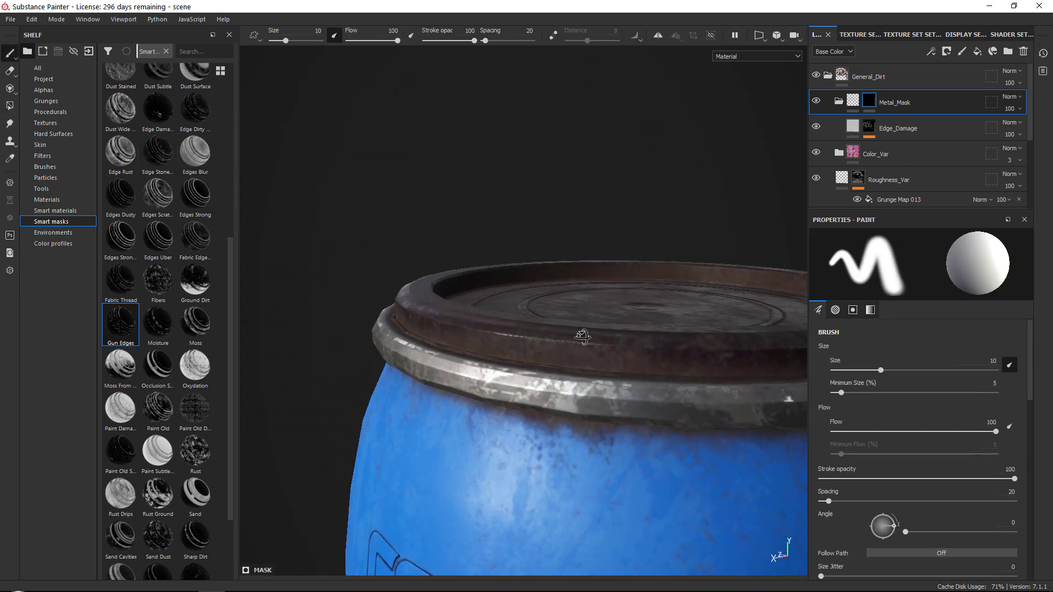
{"action": "left_click", "coordinate": [852, 127]}
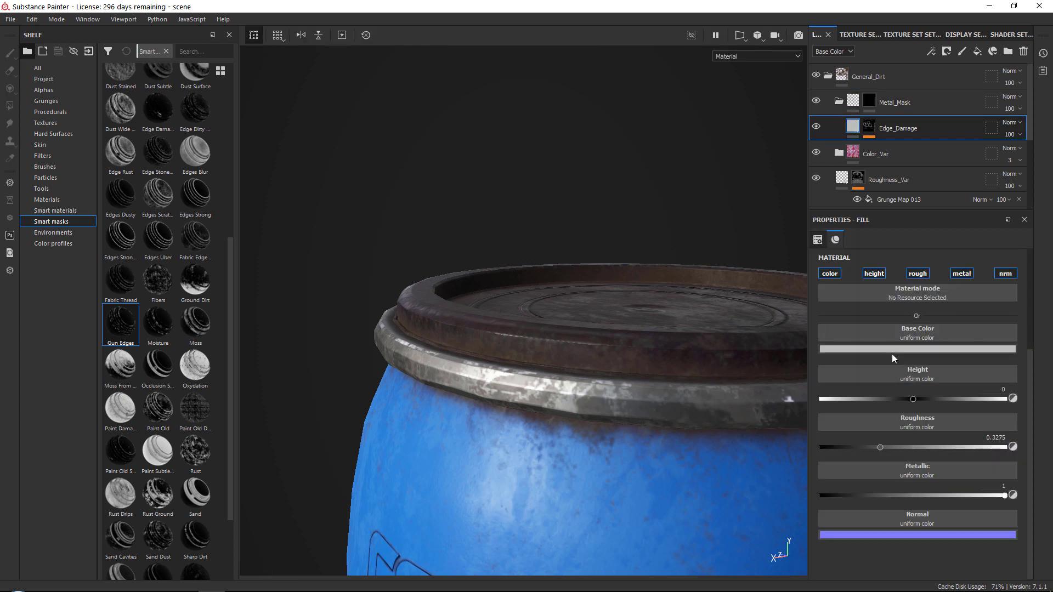
{"action": "left_click", "coordinate": [891, 350]}
{"action": "left_click_drag", "start_coordinate": [1031, 346], "coordinate": [1029, 388]}
{"action": "left_click", "coordinate": [881, 563]}
{"action": "left_click_drag", "start_coordinate": [879, 447], "coordinate": [864, 447]}
Step: Set the Edge_Damage roughness to 0.4123 and its base color opacity to 22, checking the rim on the whole barrel
{"action": "scroll", "coordinate": [612, 244], "scroll_direction": "down", "scroll_amount": 2}
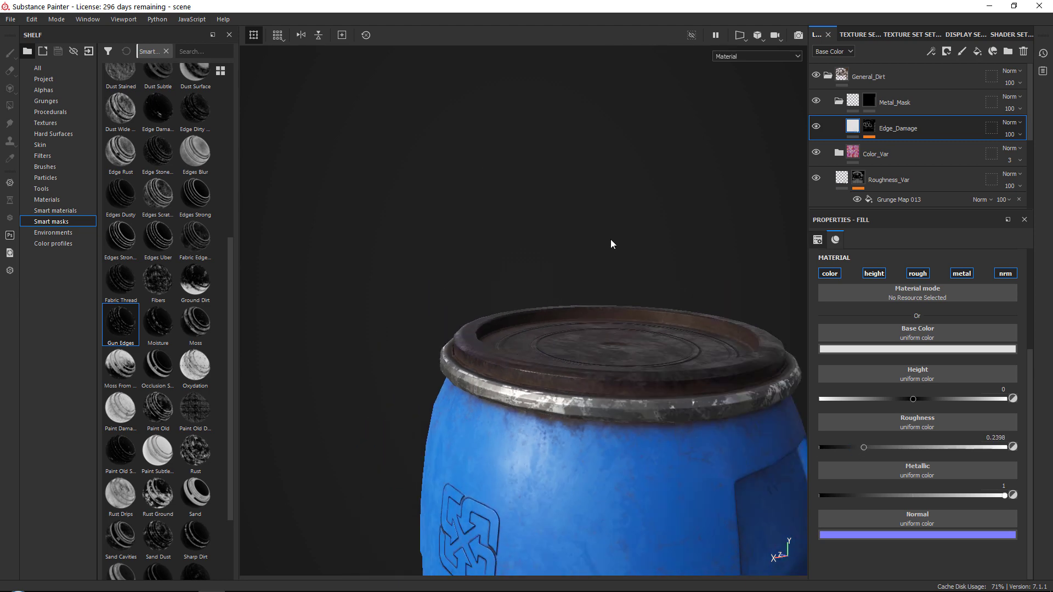
{"action": "scroll", "coordinate": [613, 244], "scroll_direction": "down", "scroll_amount": 2}
{"action": "left_click_drag", "start_coordinate": [612, 243], "coordinate": [665, 427], "text": "alt"}
{"action": "middle_click_drag", "start_coordinate": [665, 428], "coordinate": [507, 115], "text": "alt"}
{"action": "scroll", "coordinate": [507, 115], "scroll_direction": "down", "scroll_amount": 3}
{"action": "left_click_drag", "start_coordinate": [507, 115], "coordinate": [568, 184], "text": "alt"}
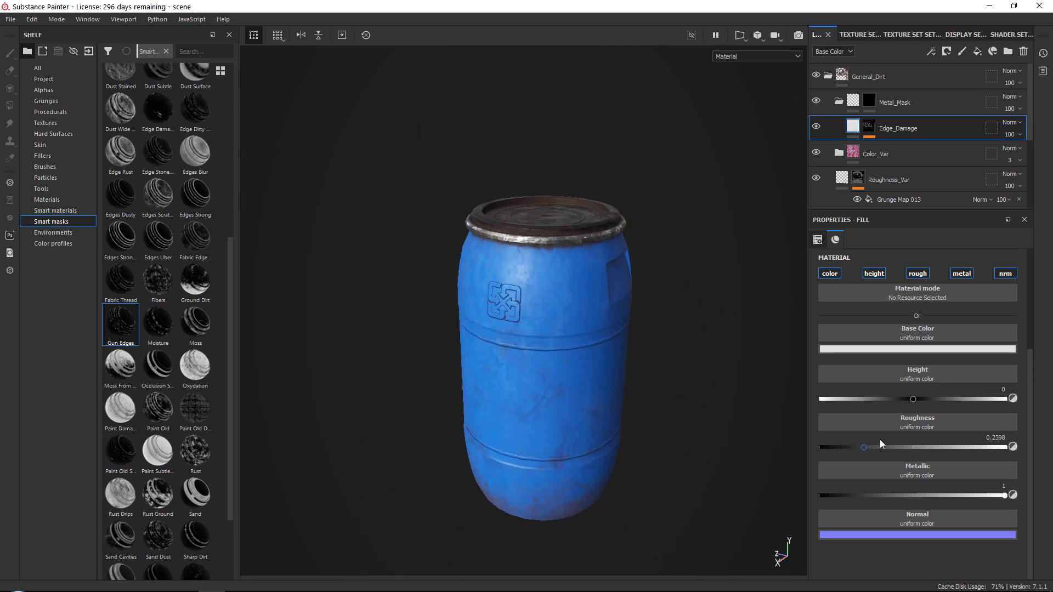
{"action": "left_click", "coordinate": [895, 447]}
{"action": "left_click", "coordinate": [1019, 135]}
{"action": "left_click_drag", "start_coordinate": [1033, 157], "coordinate": [1010, 159]}
{"action": "right_click_drag", "start_coordinate": [507, 266], "coordinate": [542, 307], "text": "alt"}
{"action": "middle_click_drag", "start_coordinate": [548, 321], "coordinate": [545, 281], "text": "alt"}
{"action": "left_click_drag", "start_coordinate": [583, 317], "coordinate": [630, 290], "text": "alt"}
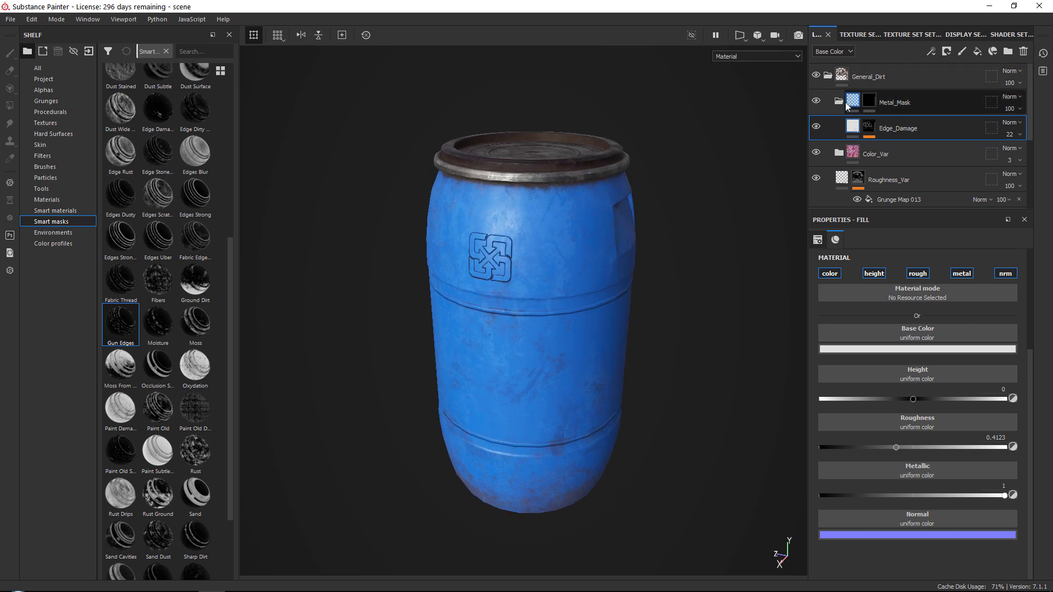
Step: Collapse the Metal_Mask folder, go through the dirt layers below it and collapse the General_Dirt folder
{"action": "left_click", "coordinate": [839, 102]}
{"action": "left_click", "coordinate": [961, 102]}
{"action": "left_click", "coordinate": [936, 130]}
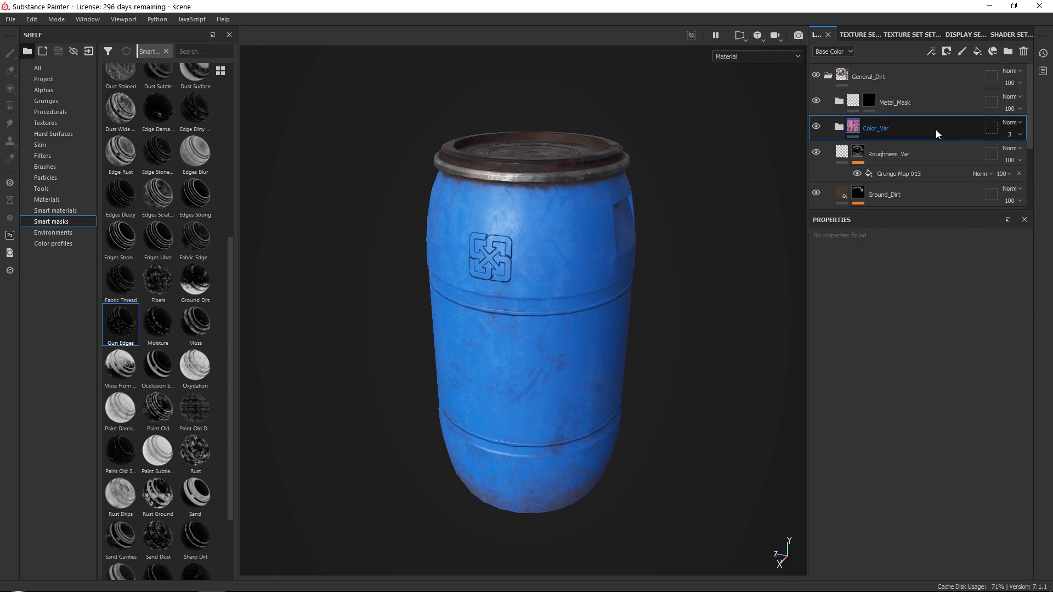
{"action": "scroll", "coordinate": [935, 129], "scroll_direction": "down", "scroll_amount": 2}
{"action": "left_click", "coordinate": [916, 108]}
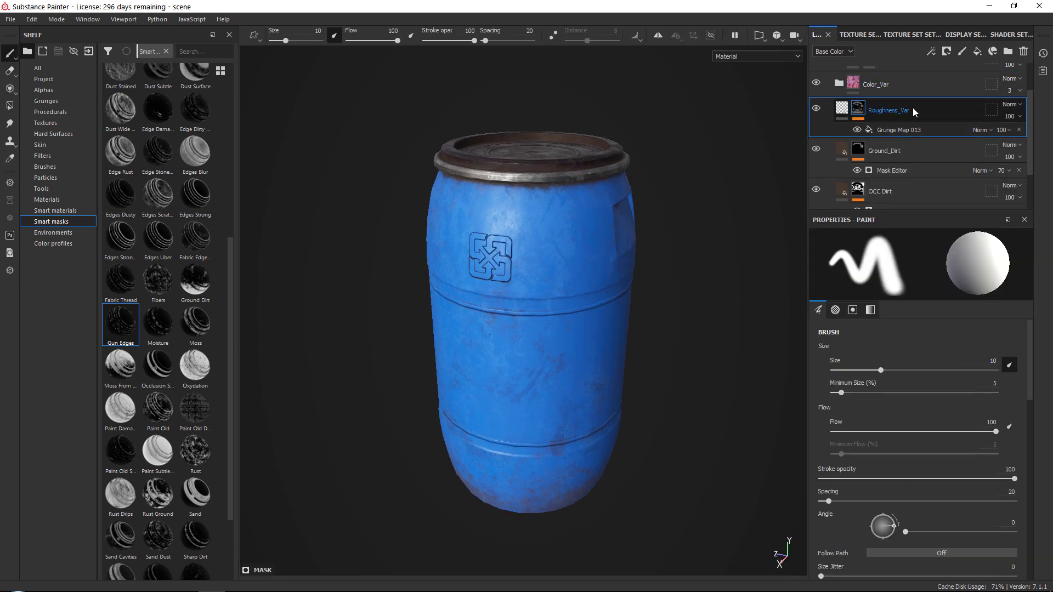
{"action": "scroll", "coordinate": [912, 108], "scroll_direction": "down", "scroll_amount": 2}
{"action": "scroll", "coordinate": [913, 105], "scroll_direction": "up", "scroll_amount": 4}
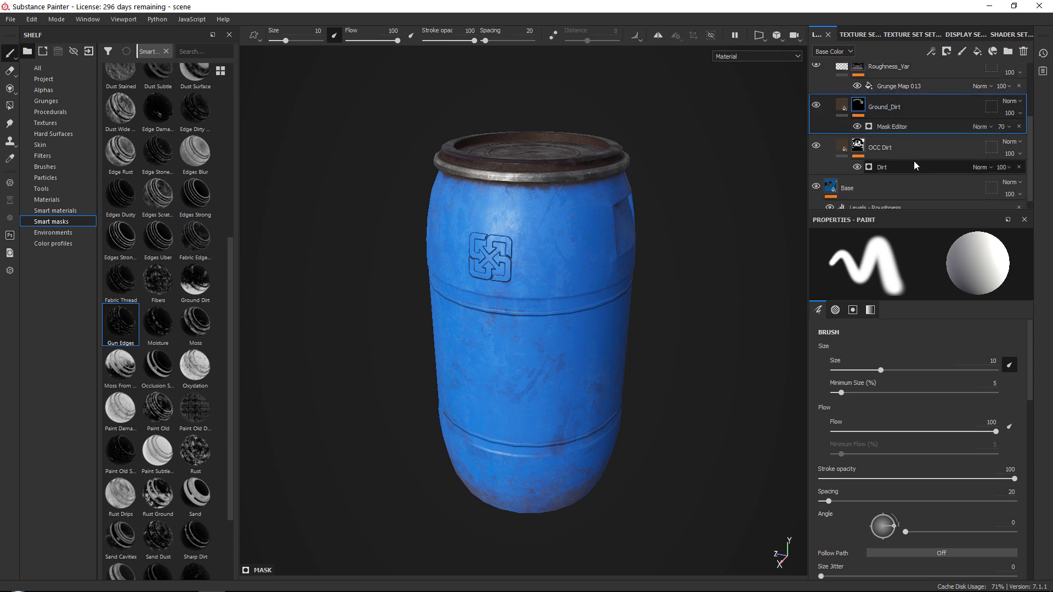
{"action": "left_click", "coordinate": [838, 88]}
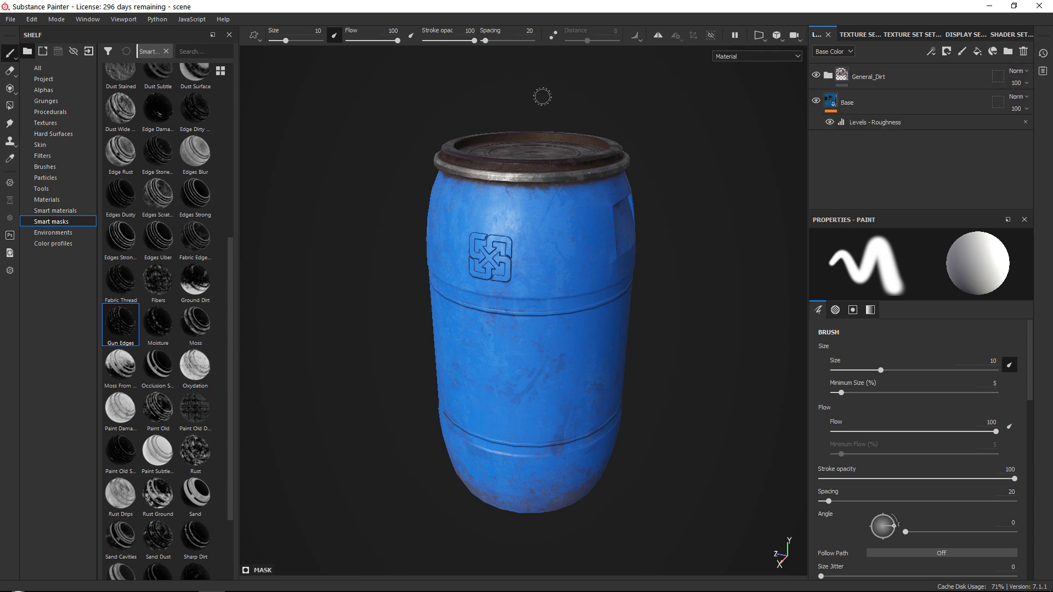